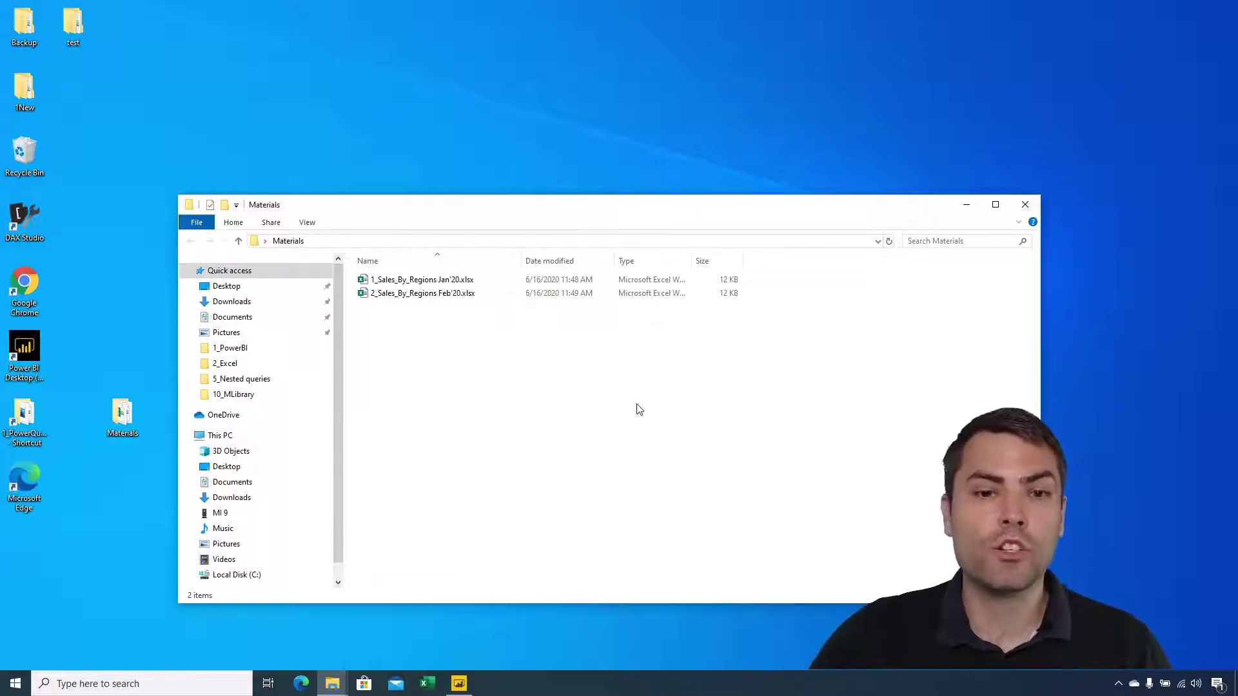
Step: Open the January workbook, inspect its title, Central region, totals and revenue figures, then close it
{"action": "double_click", "coordinate": [435, 281]}
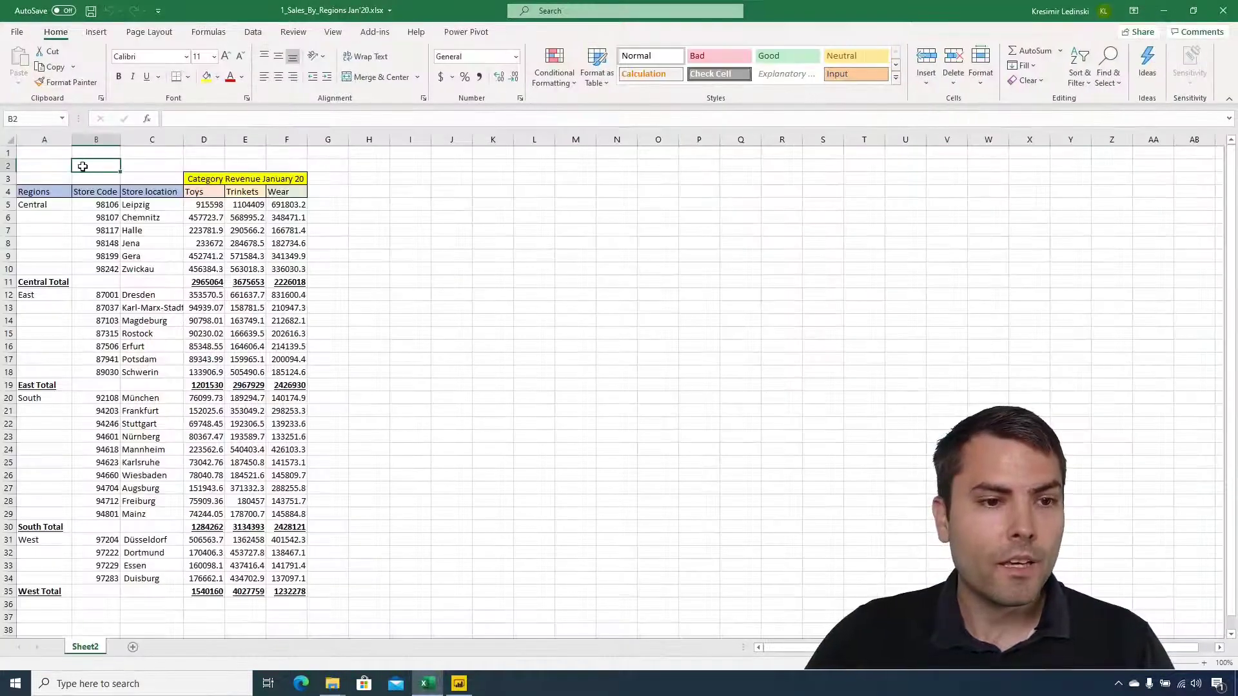
{"action": "left_click_drag", "start_coordinate": [31, 155], "coordinate": [348, 173]}
{"action": "left_click_drag", "start_coordinate": [56, 153], "coordinate": [334, 175]}
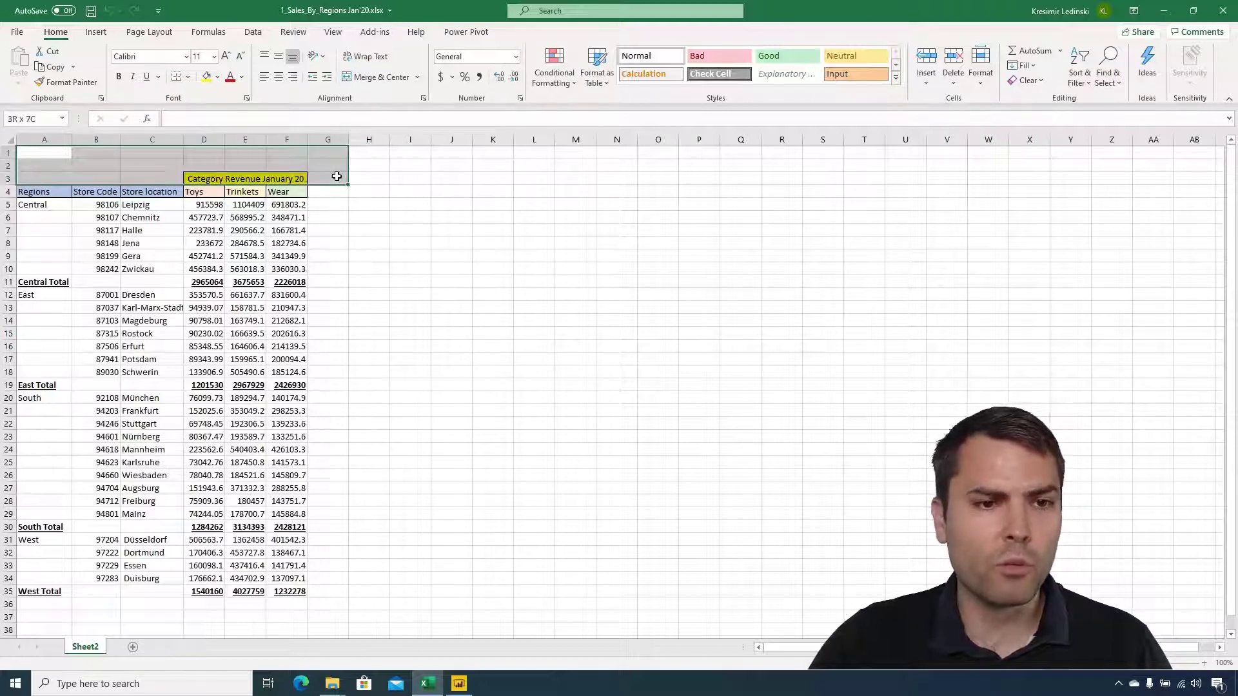
{"action": "left_click_drag", "start_coordinate": [51, 200], "coordinate": [44, 270]}
{"action": "left_click_drag", "start_coordinate": [286, 284], "coordinate": [39, 282]}
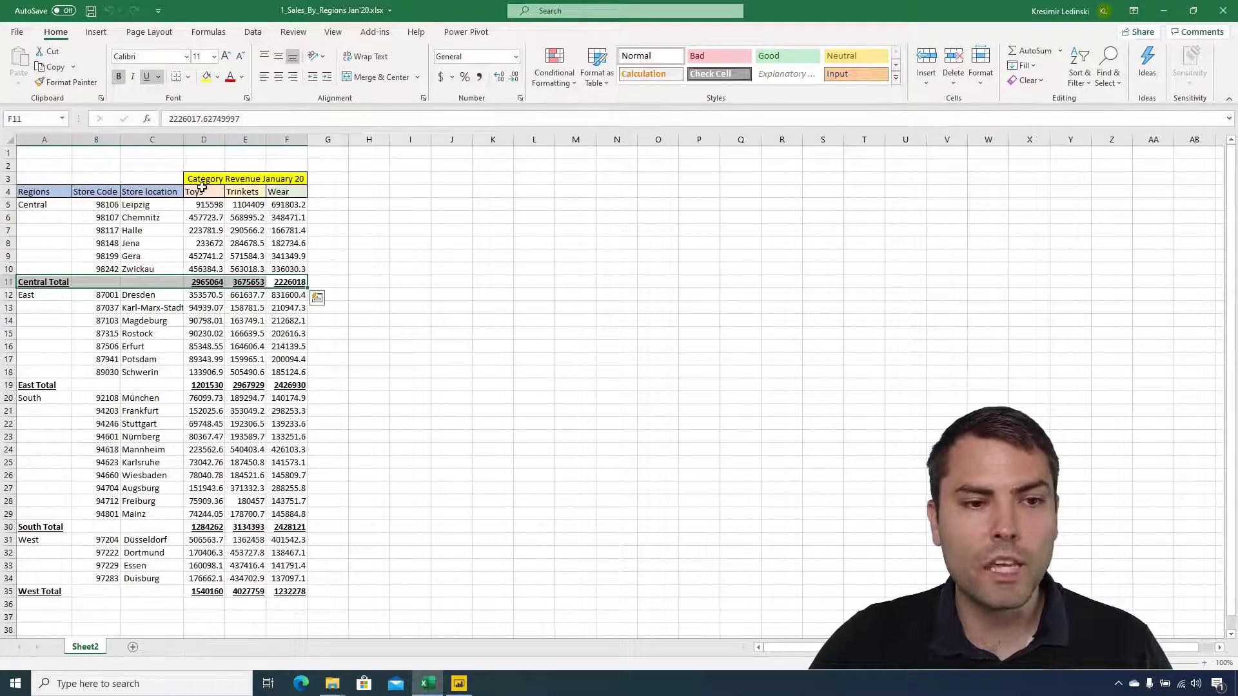
{"action": "left_click_drag", "start_coordinate": [202, 189], "coordinate": [287, 577]}
{"action": "left_click_drag", "start_coordinate": [195, 192], "coordinate": [288, 592]}
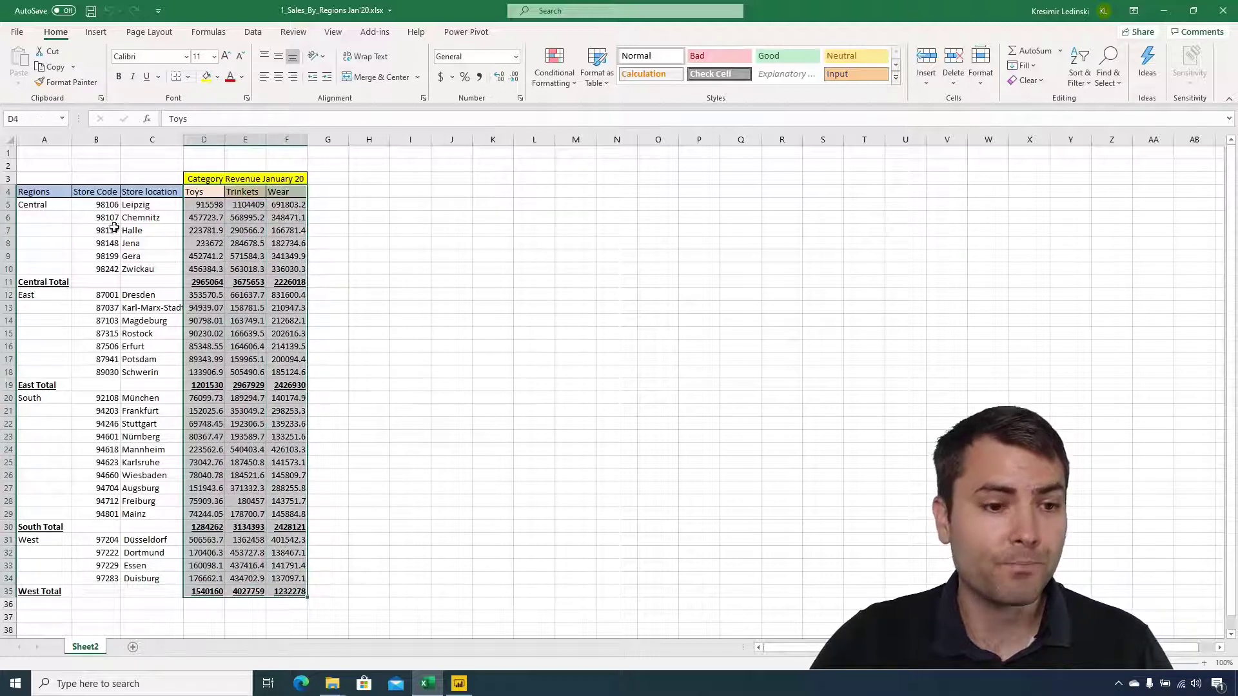
{"action": "left_click", "coordinate": [61, 171]}
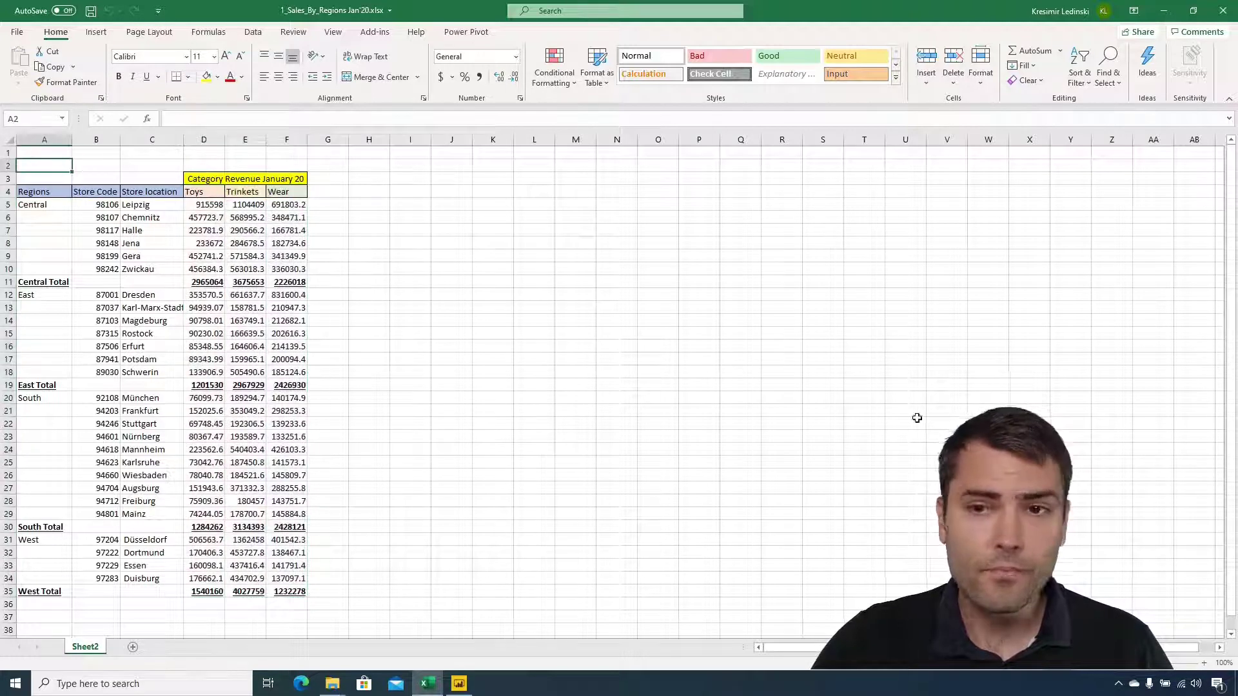
{"action": "left_click", "coordinate": [1222, 11]}
Step: Change 'January' to 'February' in the February workbook's title, then save and close it
{"action": "double_click", "coordinate": [406, 293]}
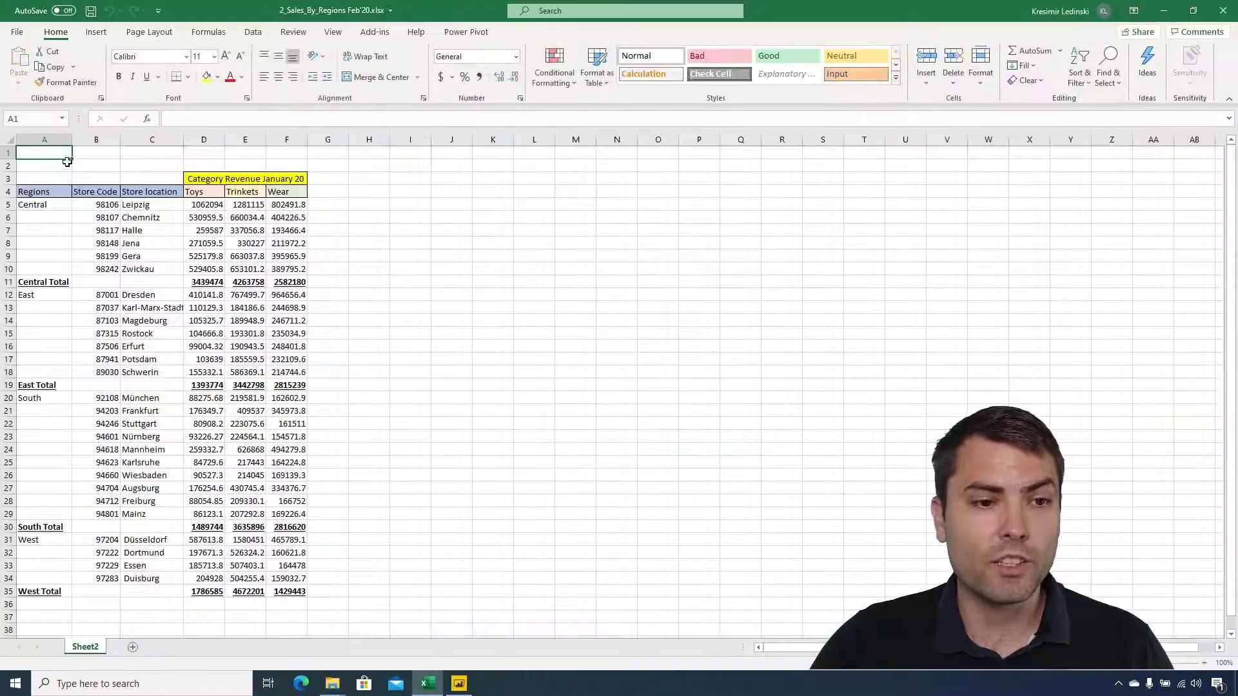
{"action": "left_click_drag", "start_coordinate": [68, 162], "coordinate": [303, 166]}
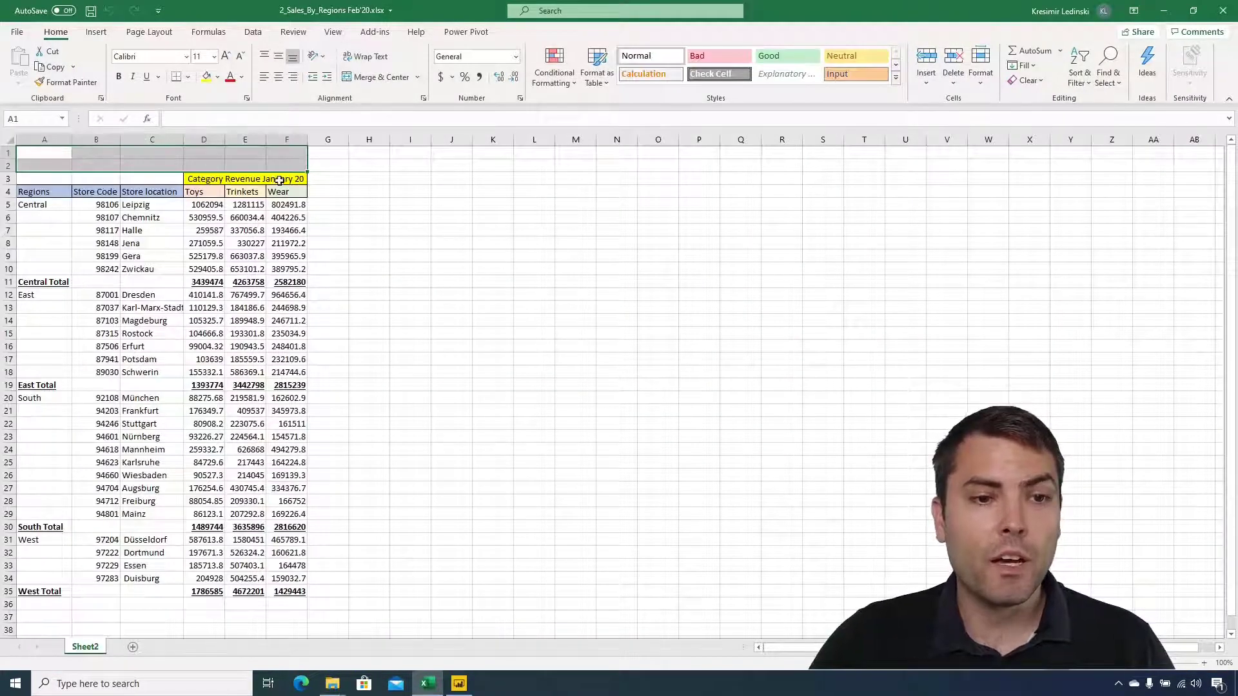
{"action": "left_click", "coordinate": [279, 181]}
{"action": "double_click", "coordinate": [248, 119]}
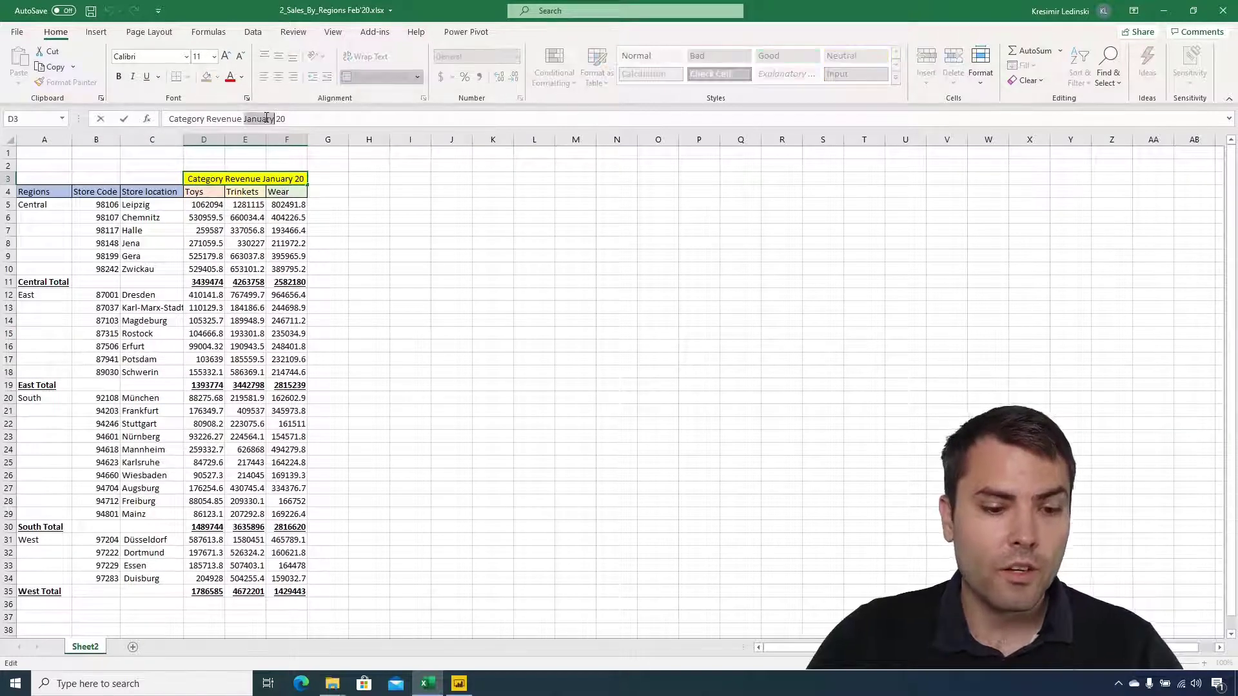
{"action": "type", "text": "February"}
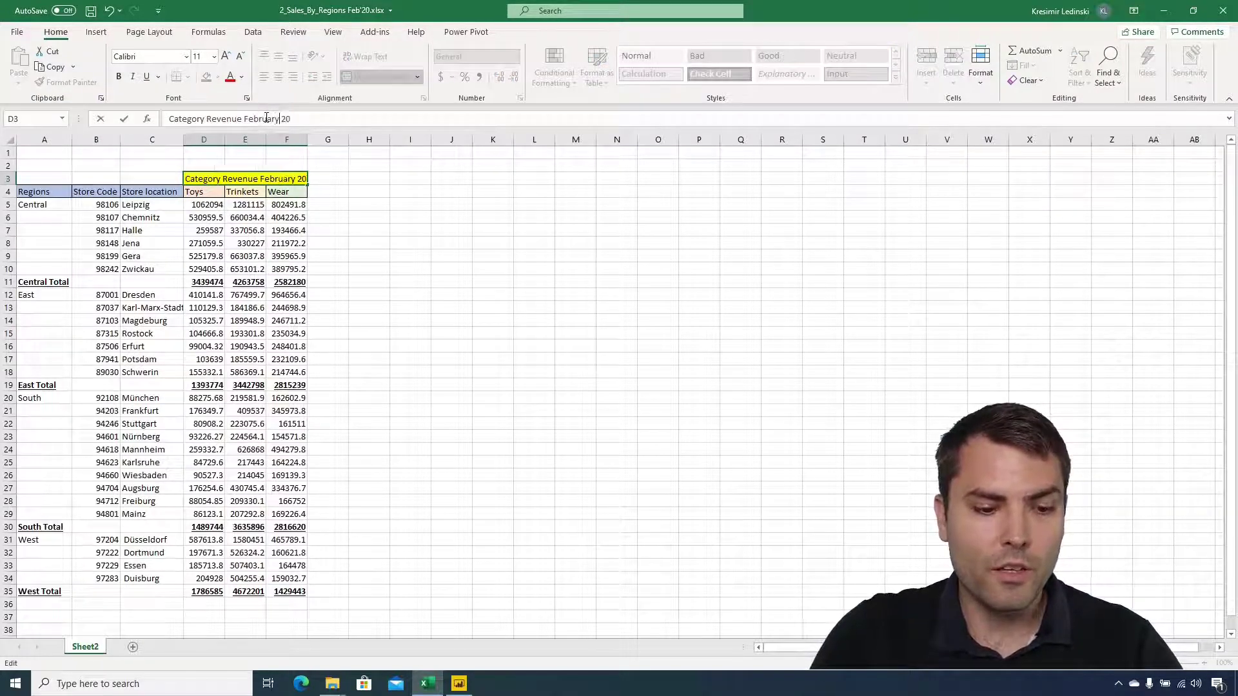
{"action": "key", "text": "Return"}
{"action": "left_click", "coordinate": [67, 163]}
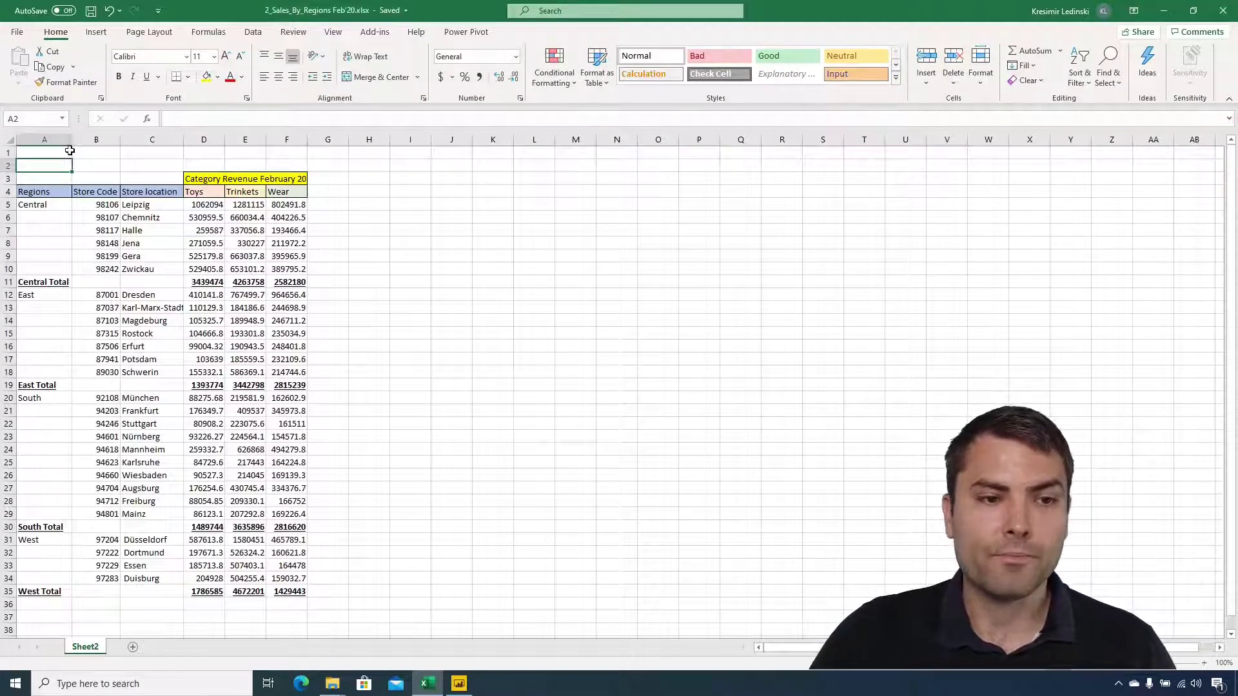
{"action": "left_click", "coordinate": [68, 152]}
{"action": "left_click", "coordinate": [1223, 10]}
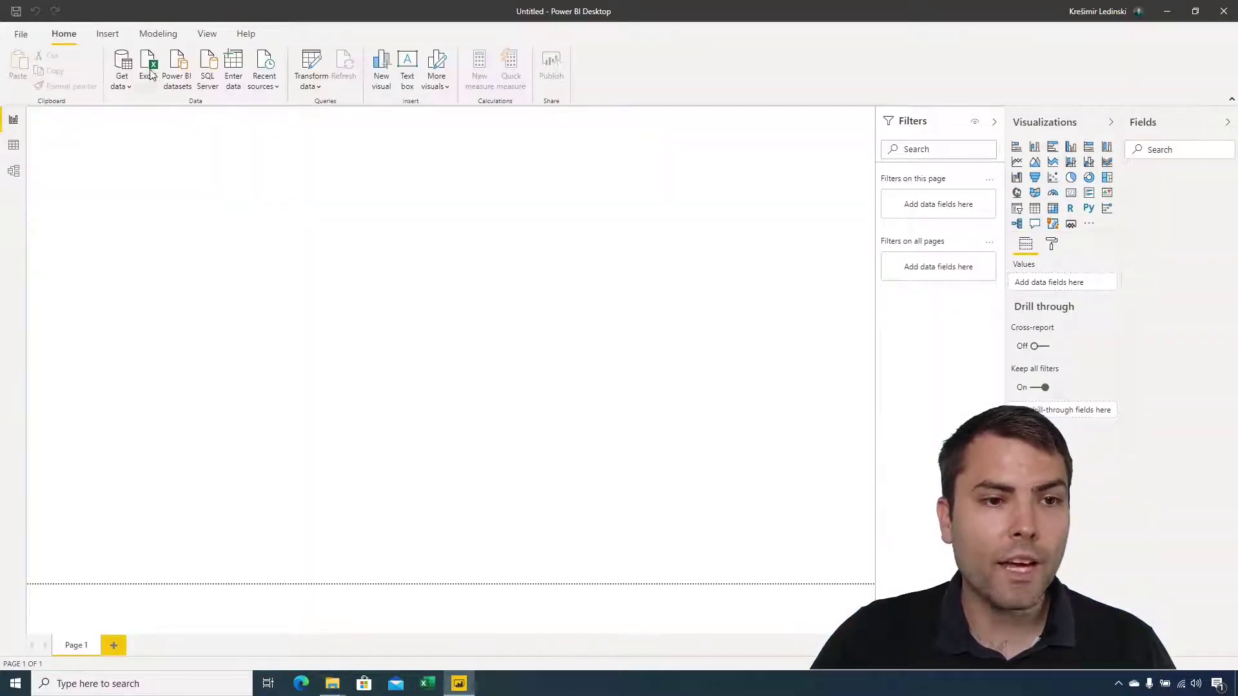
Step: Import Sheet2 of the Jan'20 workbook from Desktop > Materials for transforming in Power Query
{"action": "left_click", "coordinate": [148, 68]}
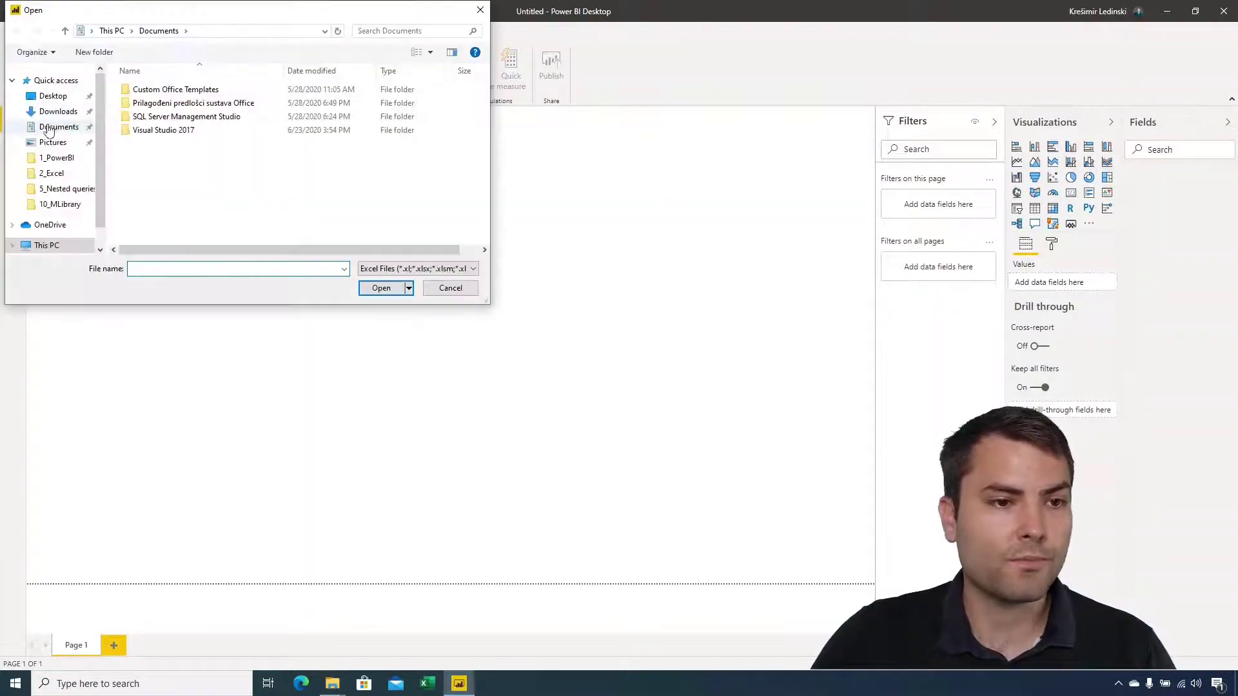
{"action": "left_click", "coordinate": [54, 96]}
{"action": "double_click", "coordinate": [168, 118]}
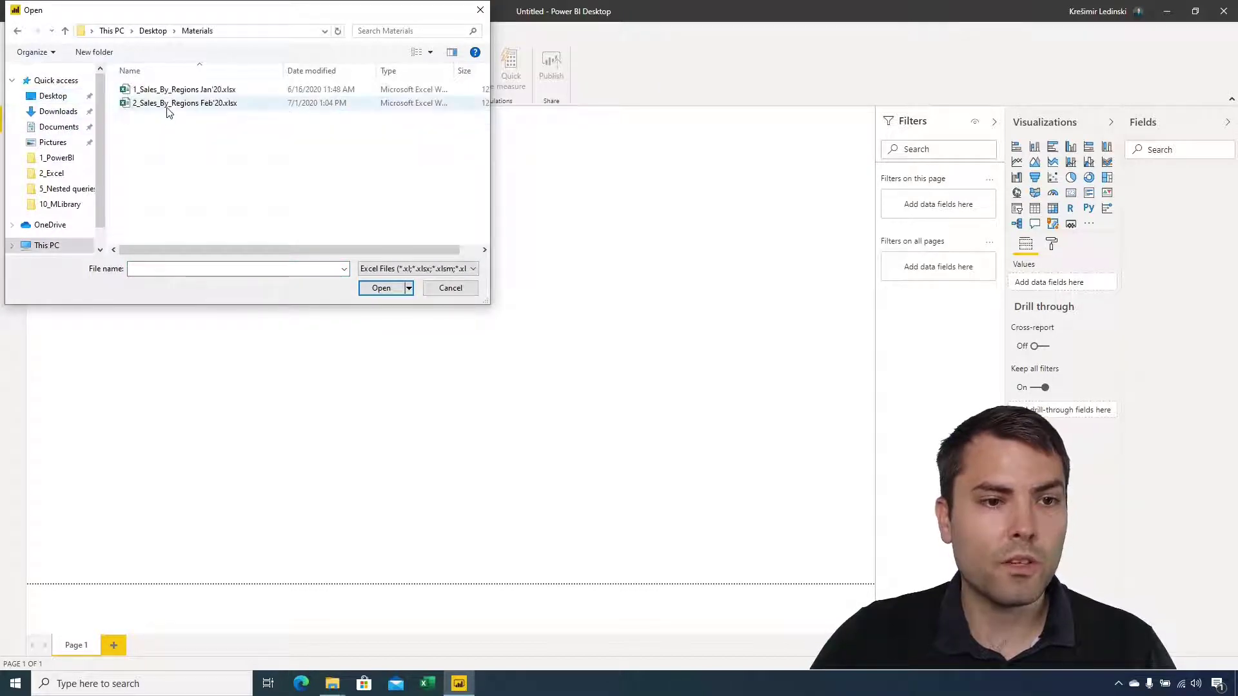
{"action": "double_click", "coordinate": [171, 102]}
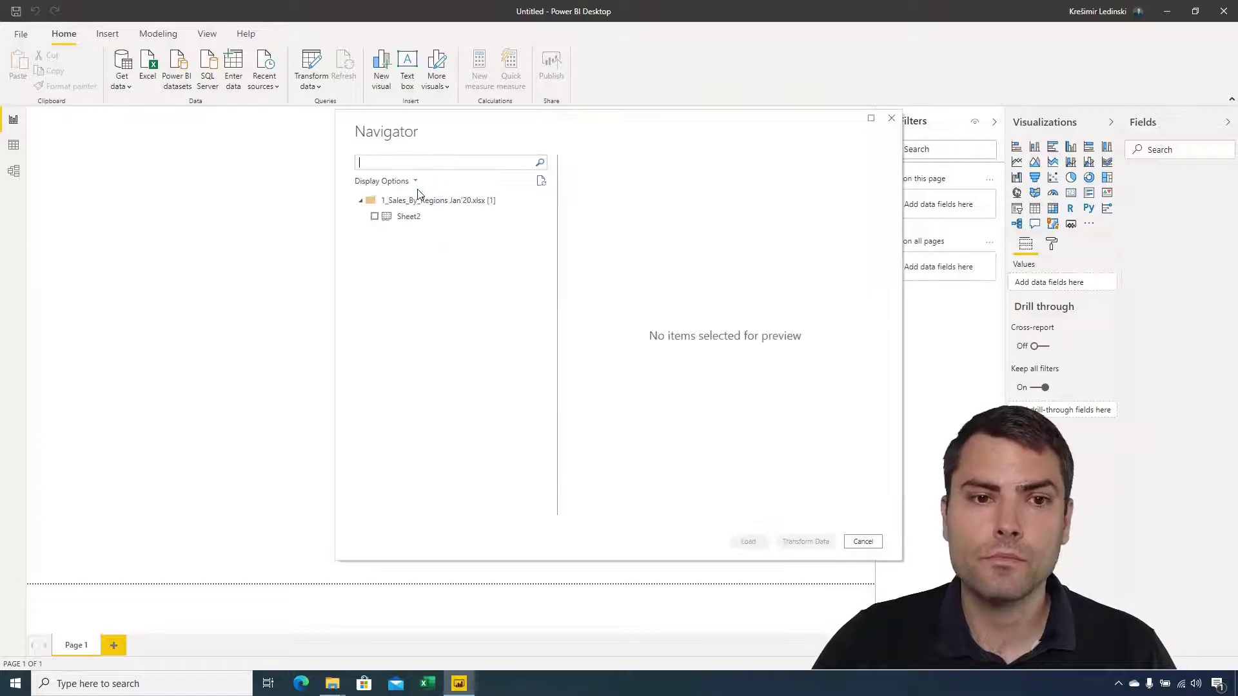
{"action": "left_click", "coordinate": [374, 217]}
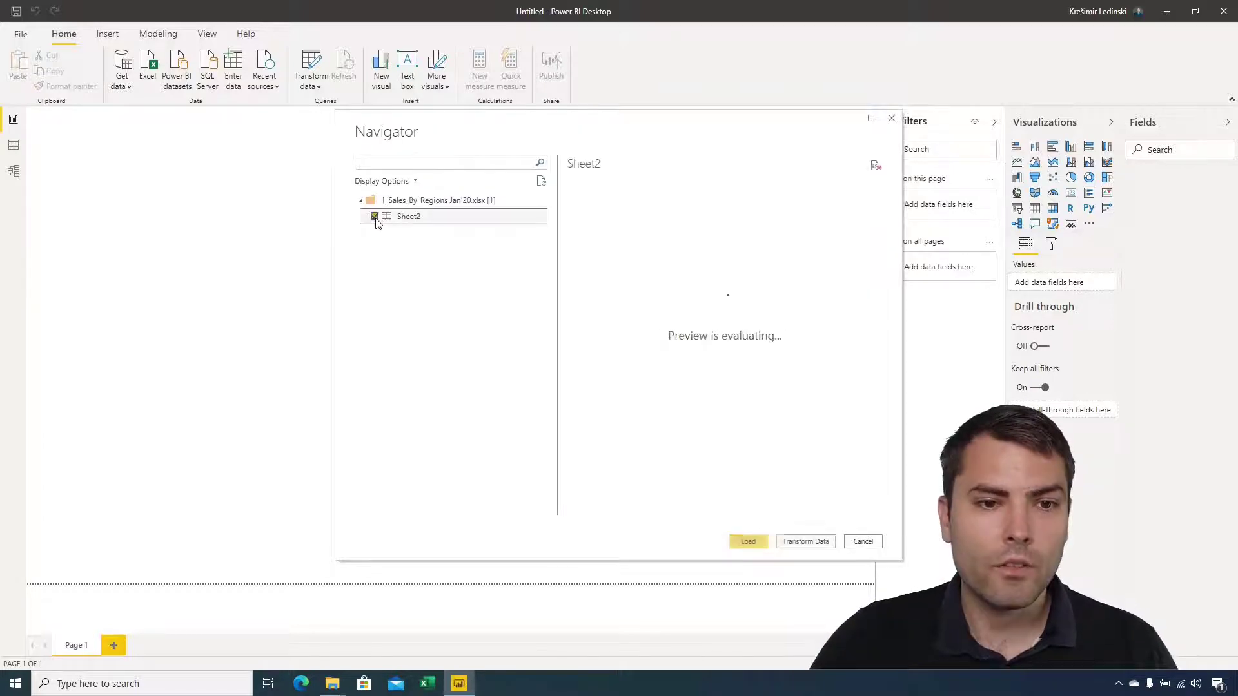
{"action": "left_click", "coordinate": [802, 543]}
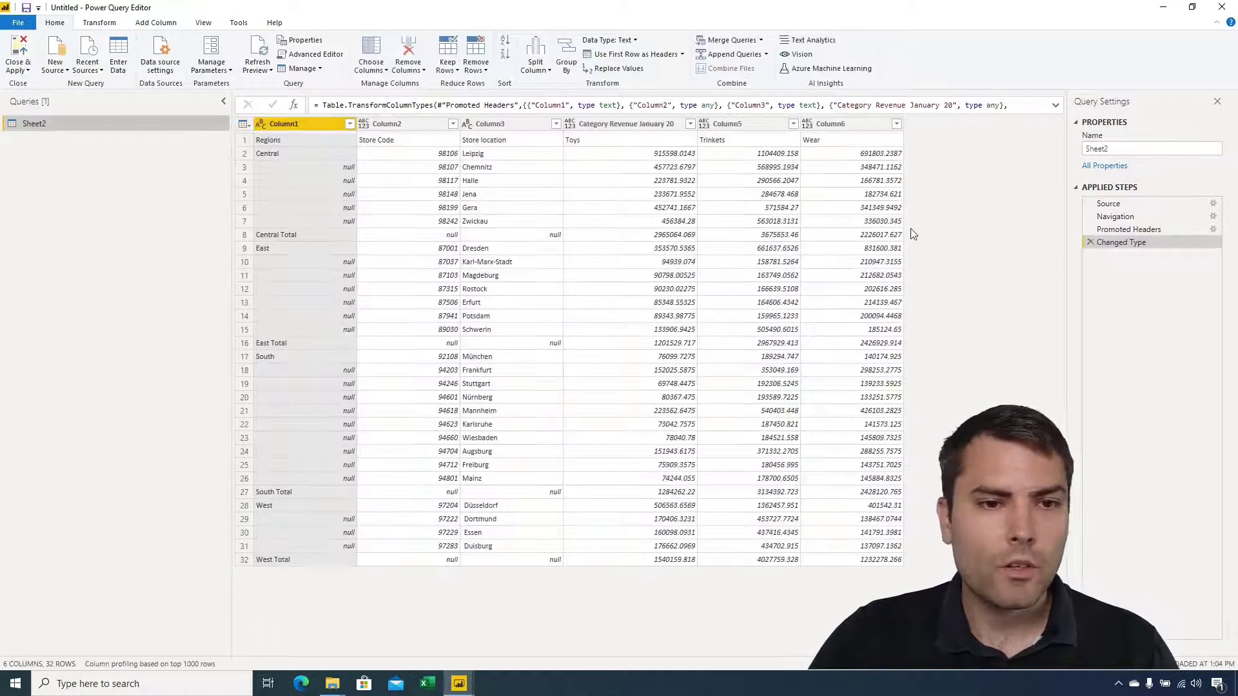
Step: Remove the top 1 row and promote the next row to headers, dropping the automatic type steps
{"action": "left_click", "coordinate": [1090, 243]}
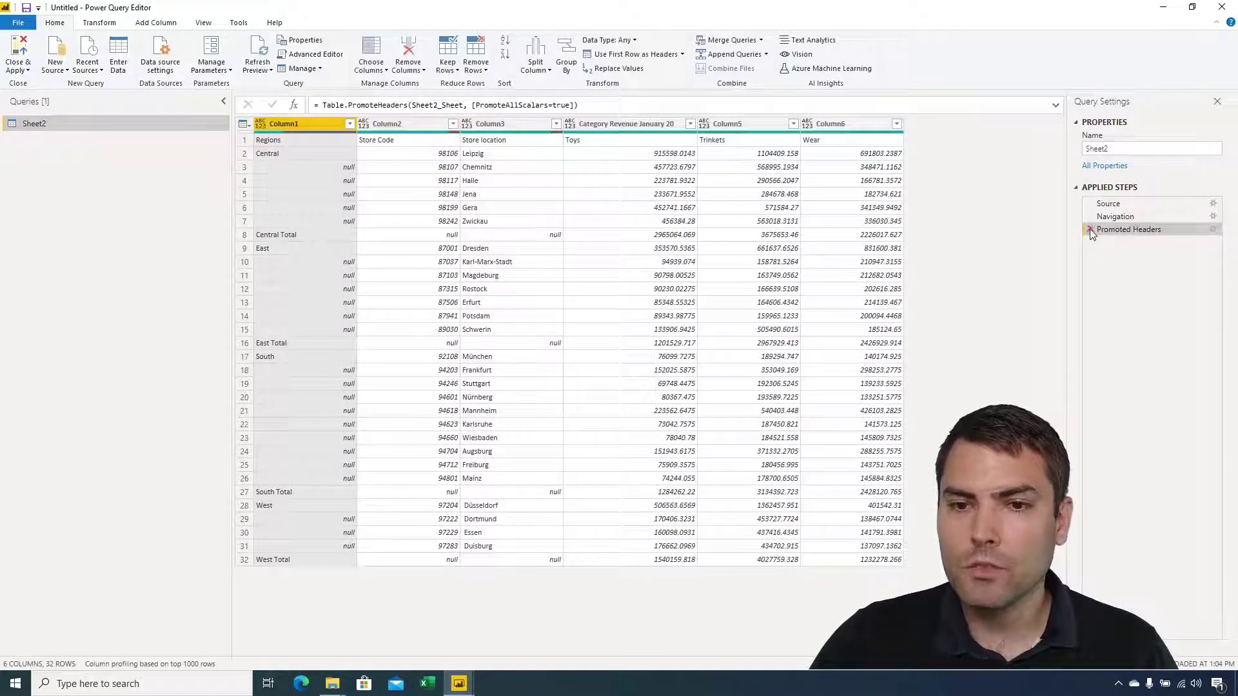
{"action": "left_click", "coordinate": [1089, 229]}
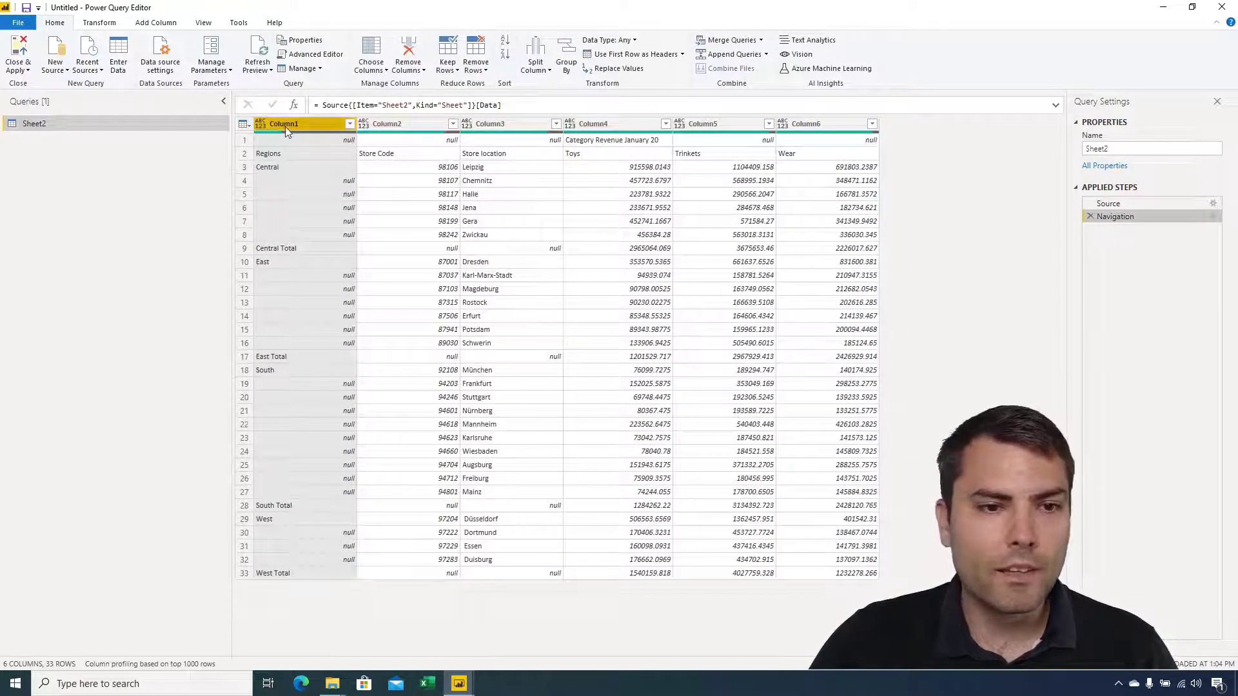
{"action": "left_click", "coordinate": [249, 122]}
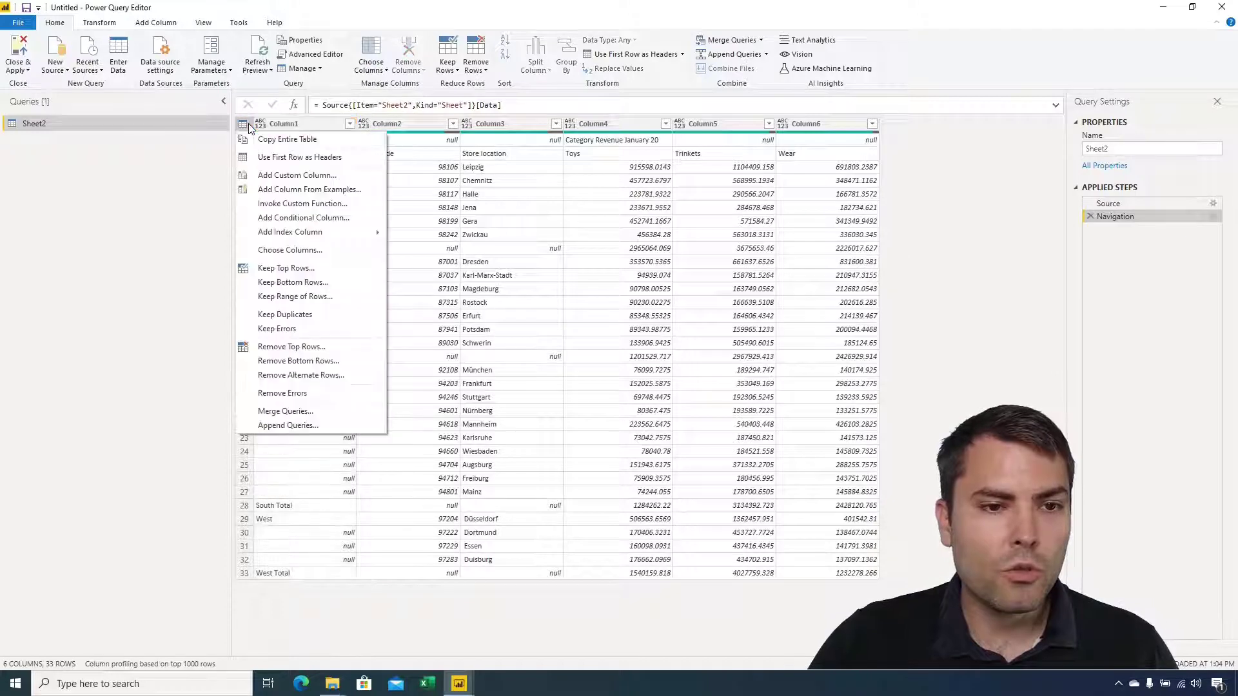
{"action": "left_click", "coordinate": [305, 346]}
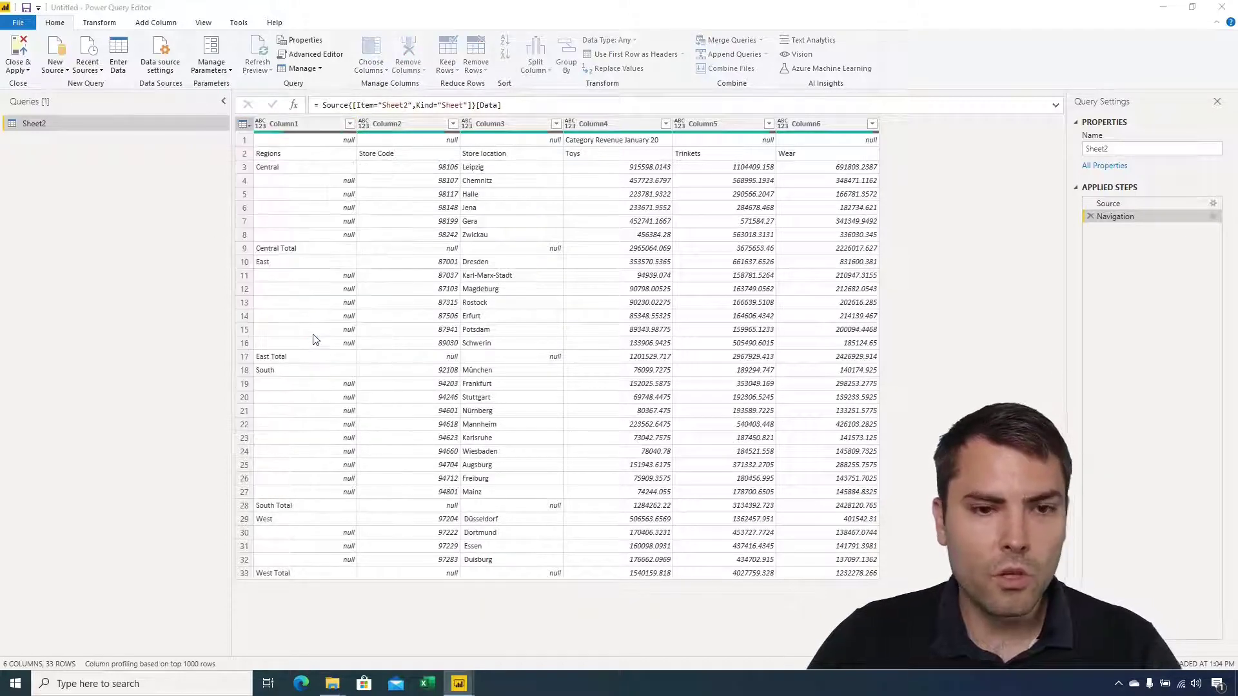
{"action": "type", "text": "1"}
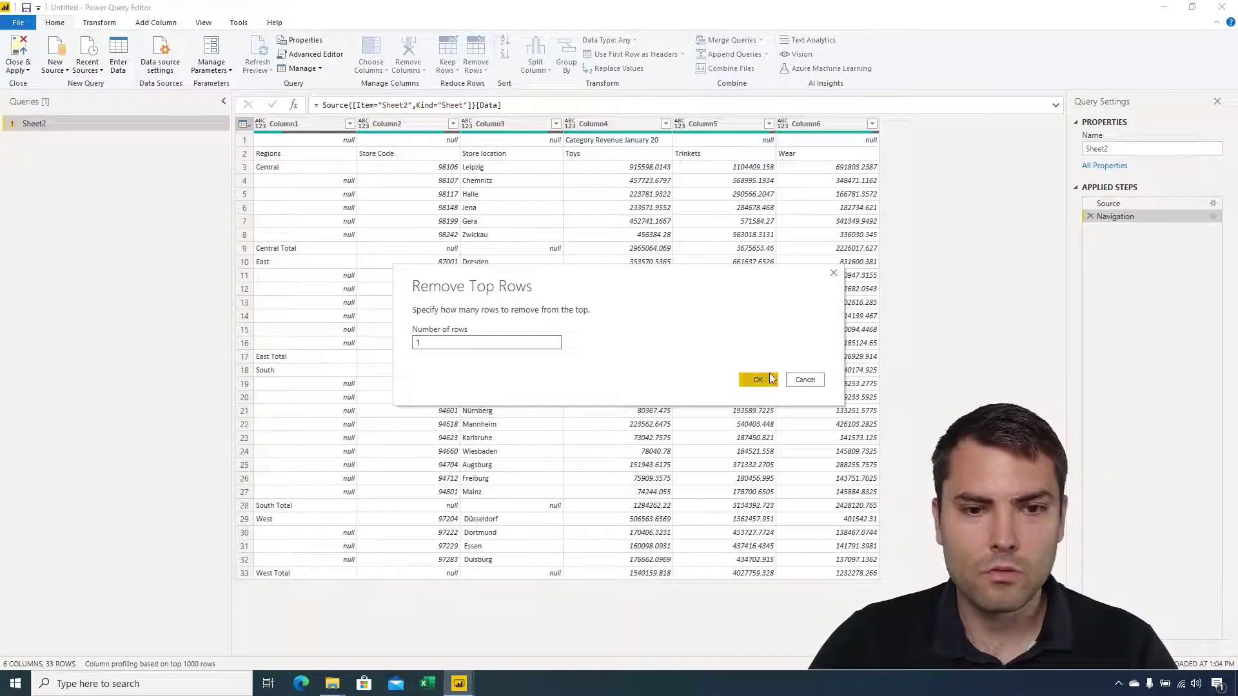
{"action": "left_click", "coordinate": [755, 378]}
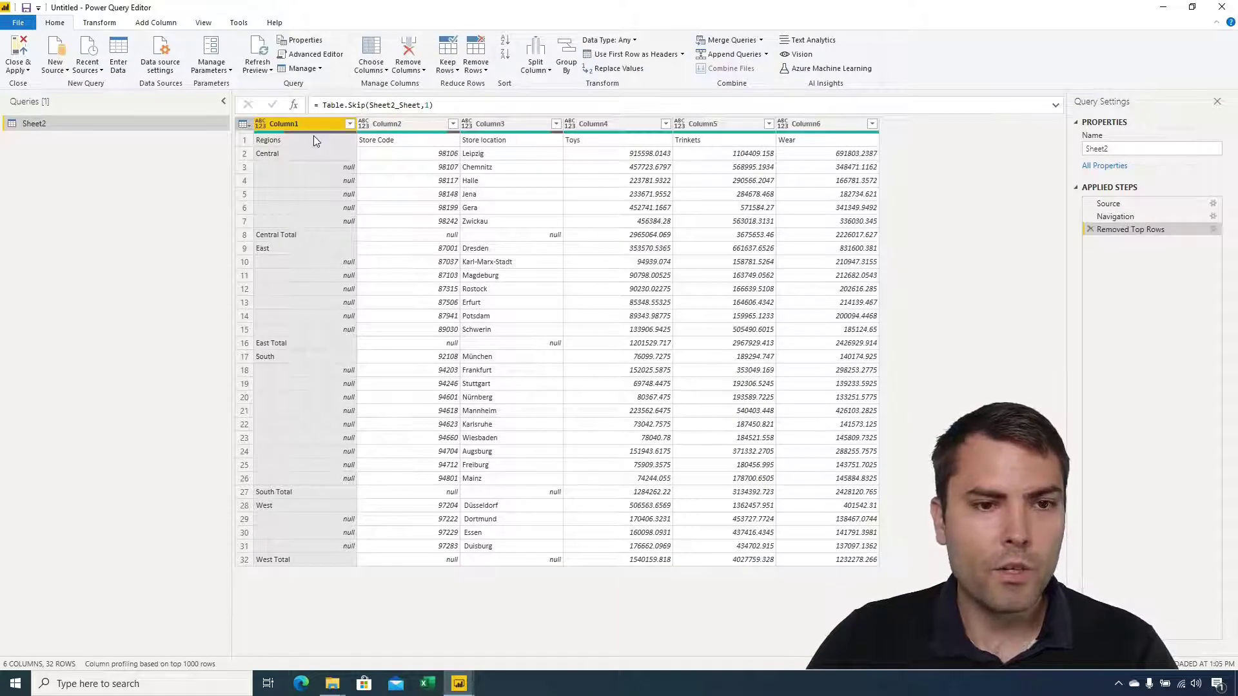
{"action": "left_click", "coordinate": [101, 23]}
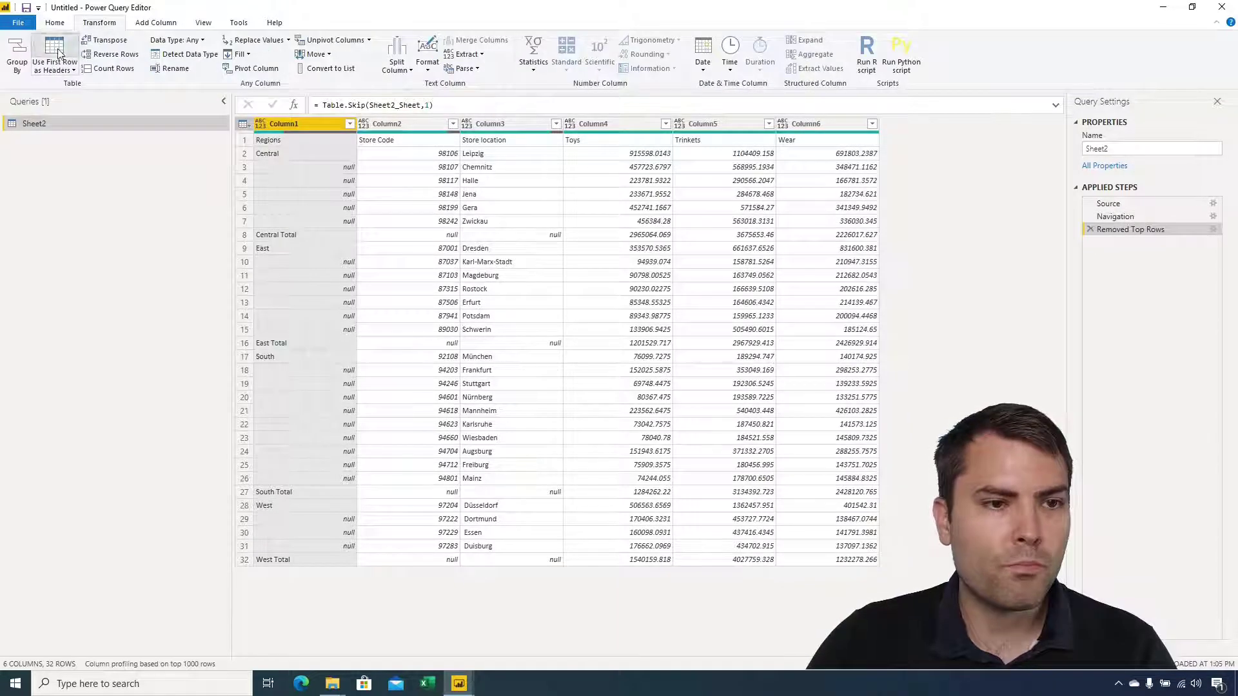
{"action": "left_click", "coordinate": [57, 53]}
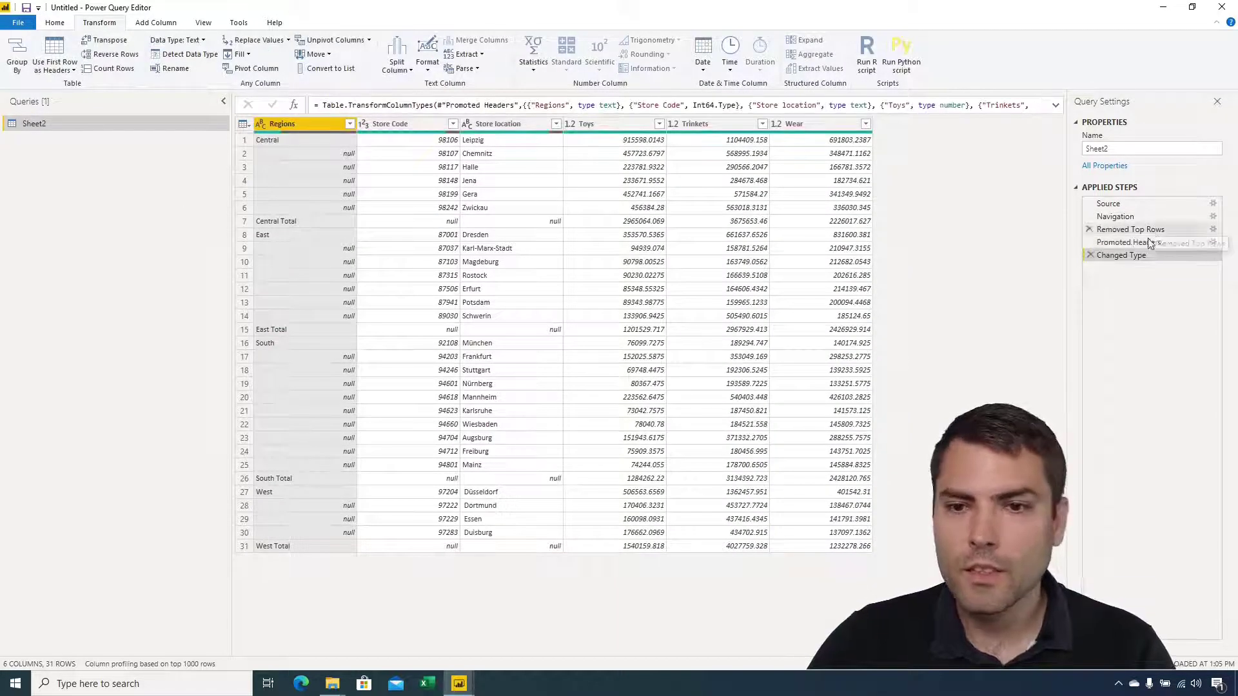
{"action": "left_click", "coordinate": [1088, 256]}
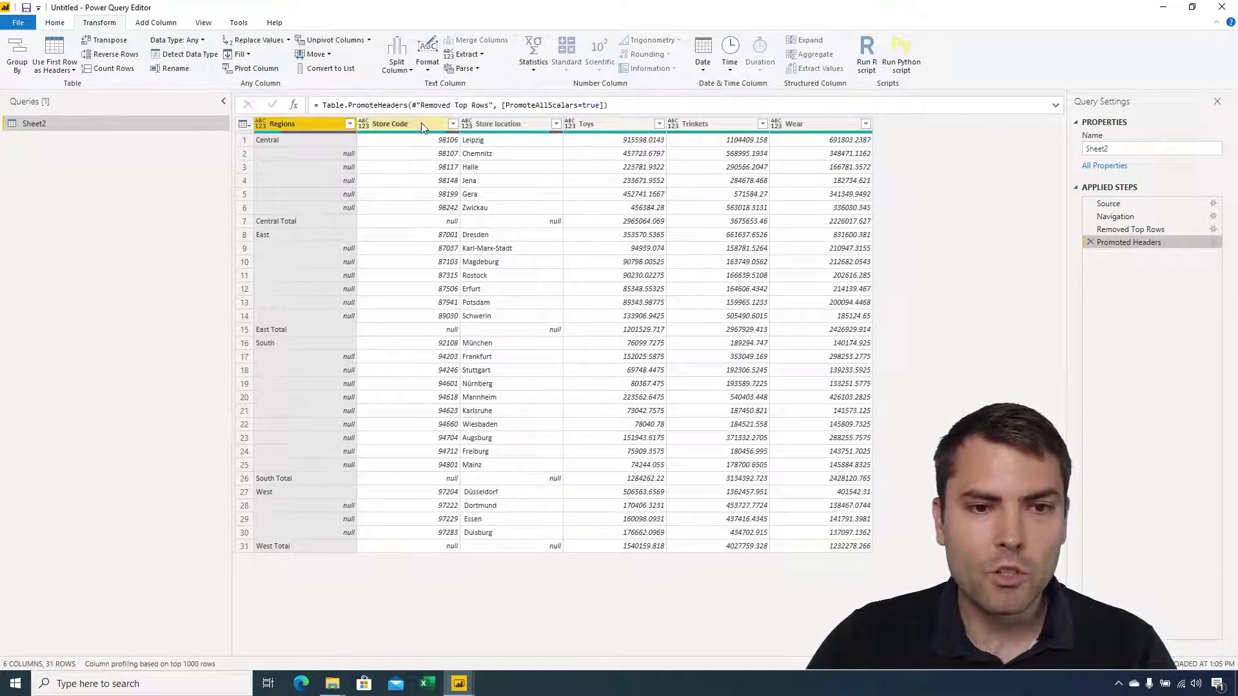
Step: Fill Regions down and filter out rows whose Regions contain 'Total'
{"action": "right_click", "coordinate": [284, 124]}
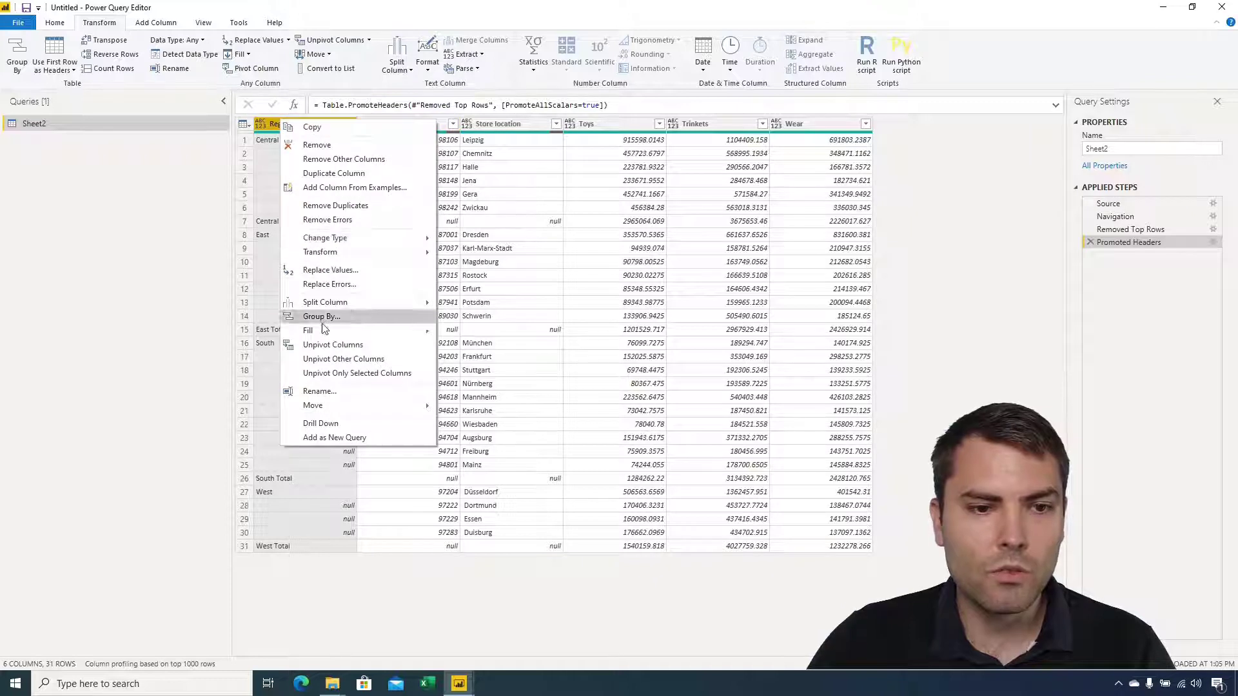
{"action": "mouse_move", "coordinate": [323, 330]}
{"action": "left_click", "coordinate": [463, 330]}
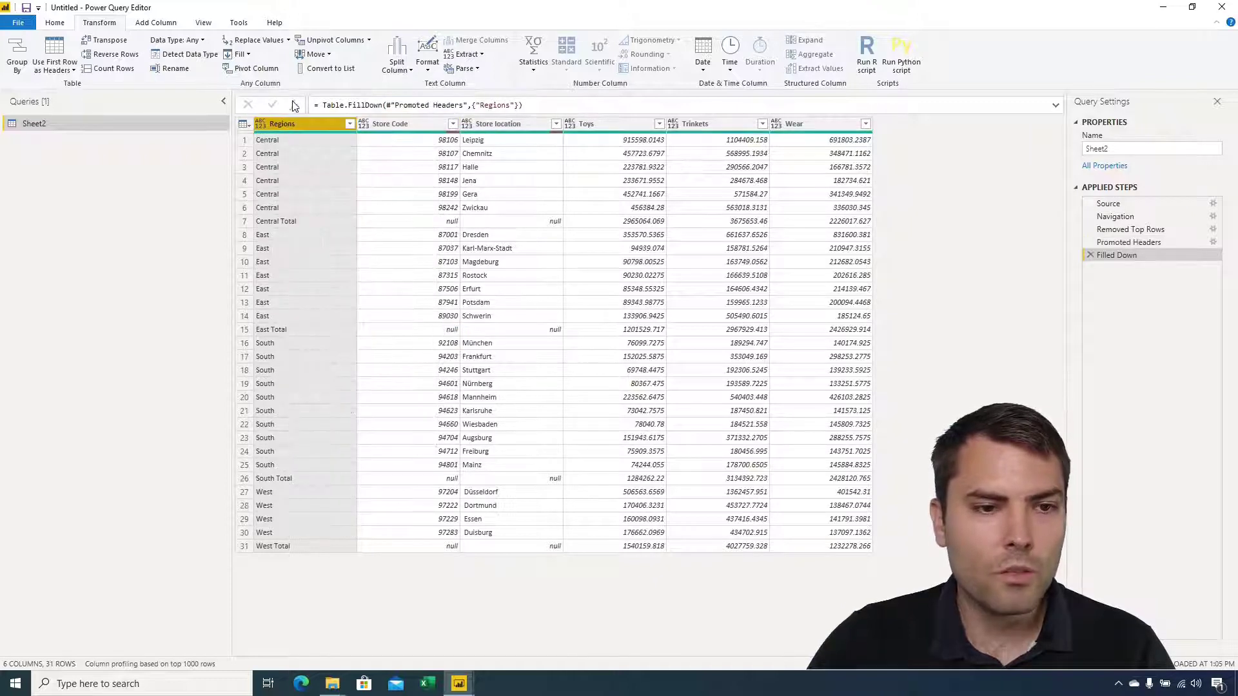
{"action": "left_click", "coordinate": [350, 124]}
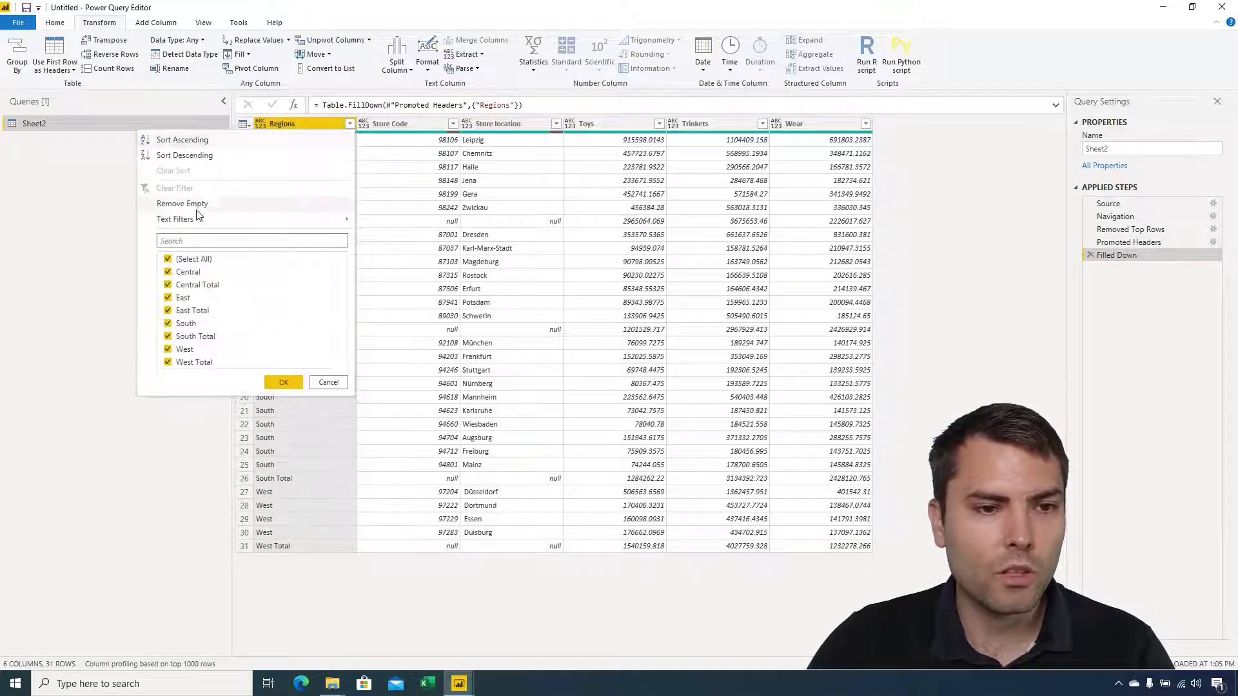
{"action": "mouse_move", "coordinate": [342, 219]}
{"action": "left_click", "coordinate": [386, 337]}
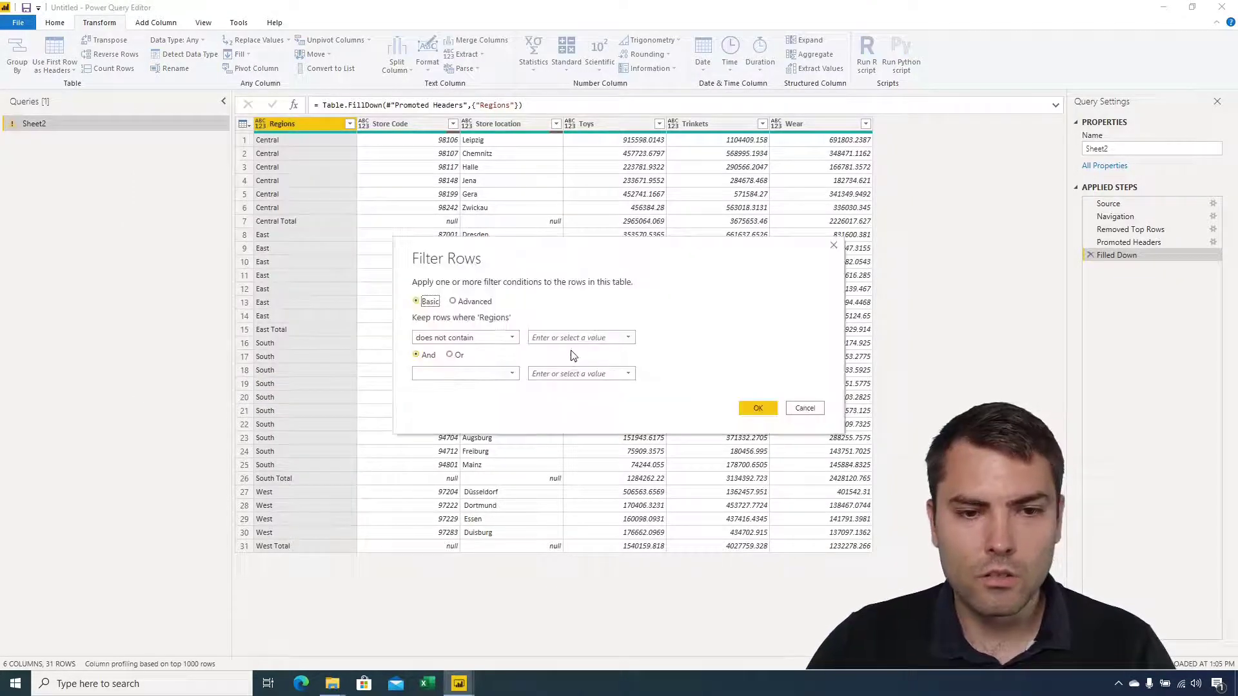
{"action": "left_click", "coordinate": [568, 338]}
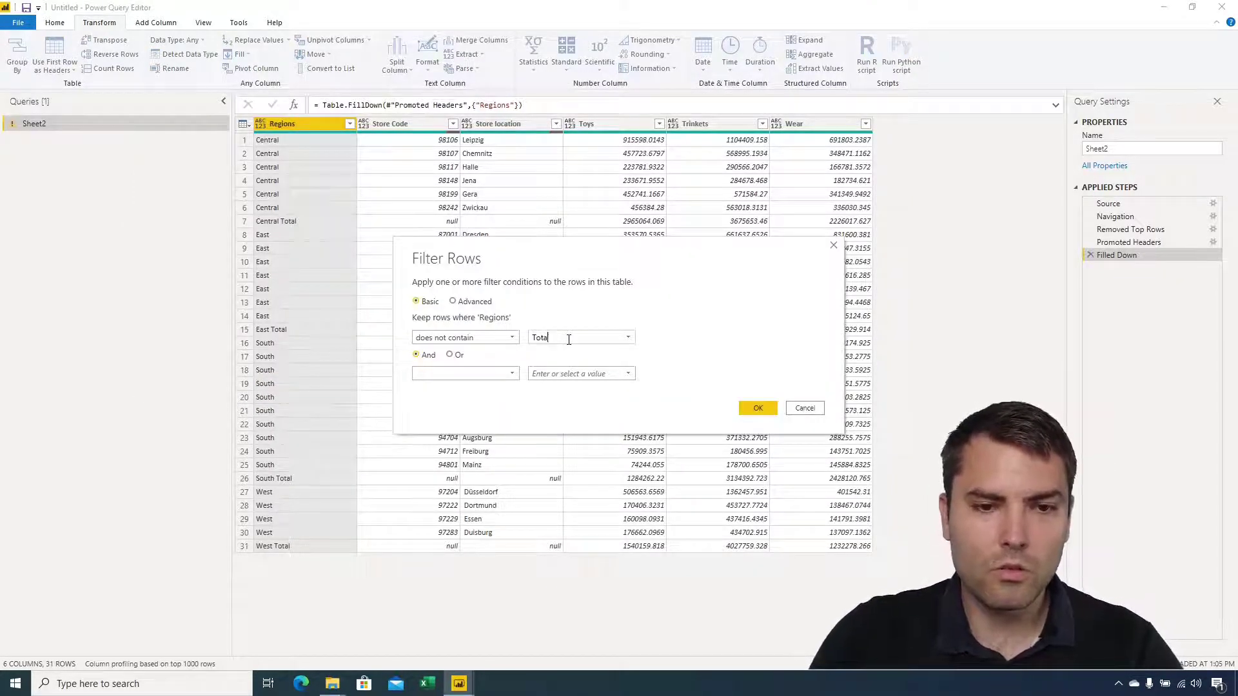
{"action": "left_click", "coordinate": [758, 408]}
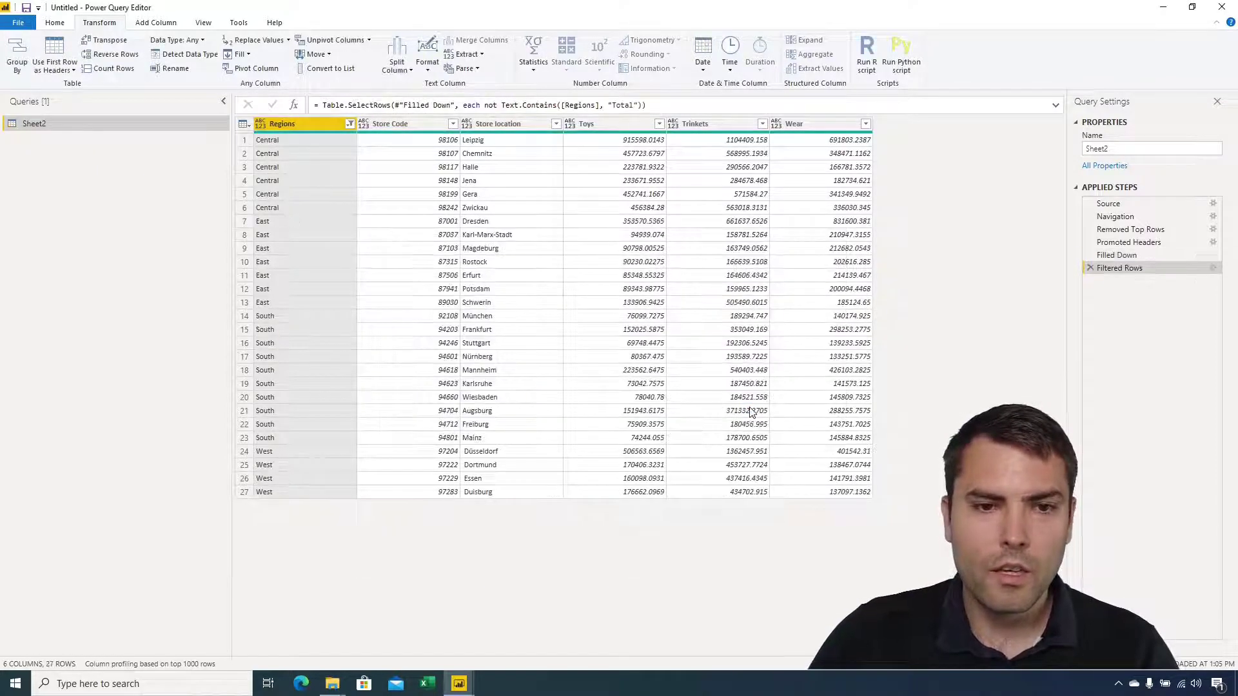
{"action": "left_click", "coordinate": [516, 126], "text": "shift"}
Step: Unpivot the Toys, Trinkets and Wear columns and rename Attribute to Segment
{"action": "right_click", "coordinate": [516, 126]}
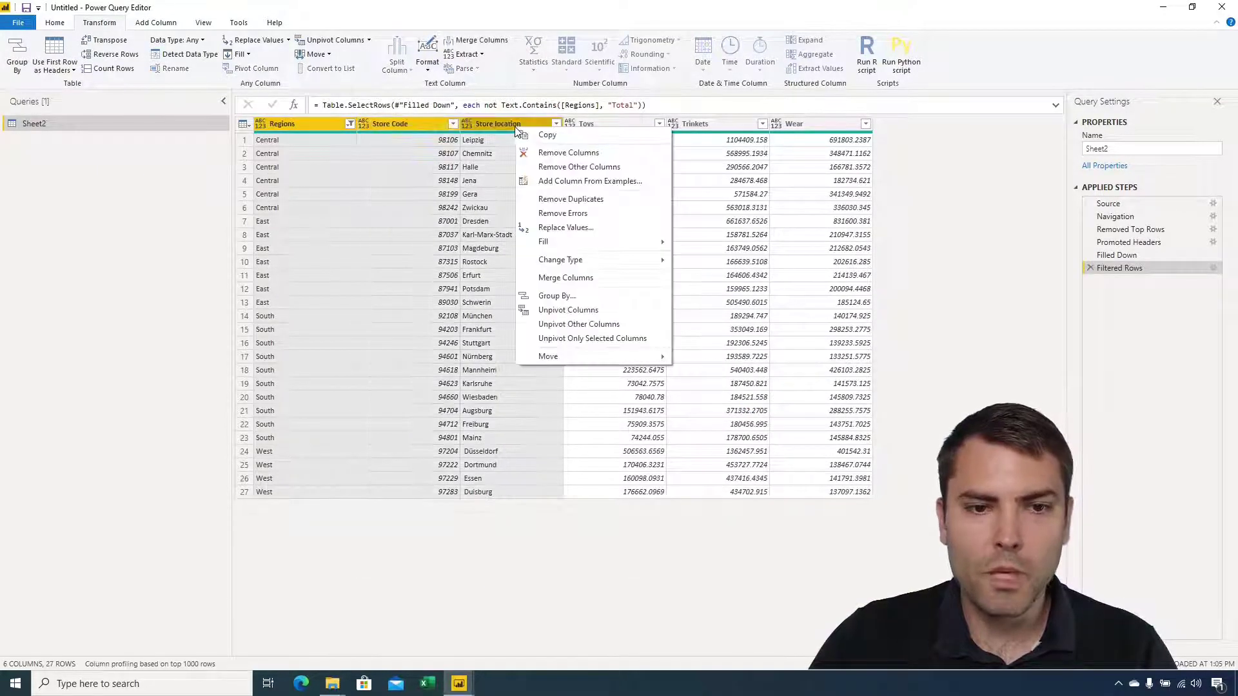
{"action": "left_click", "coordinate": [569, 324]}
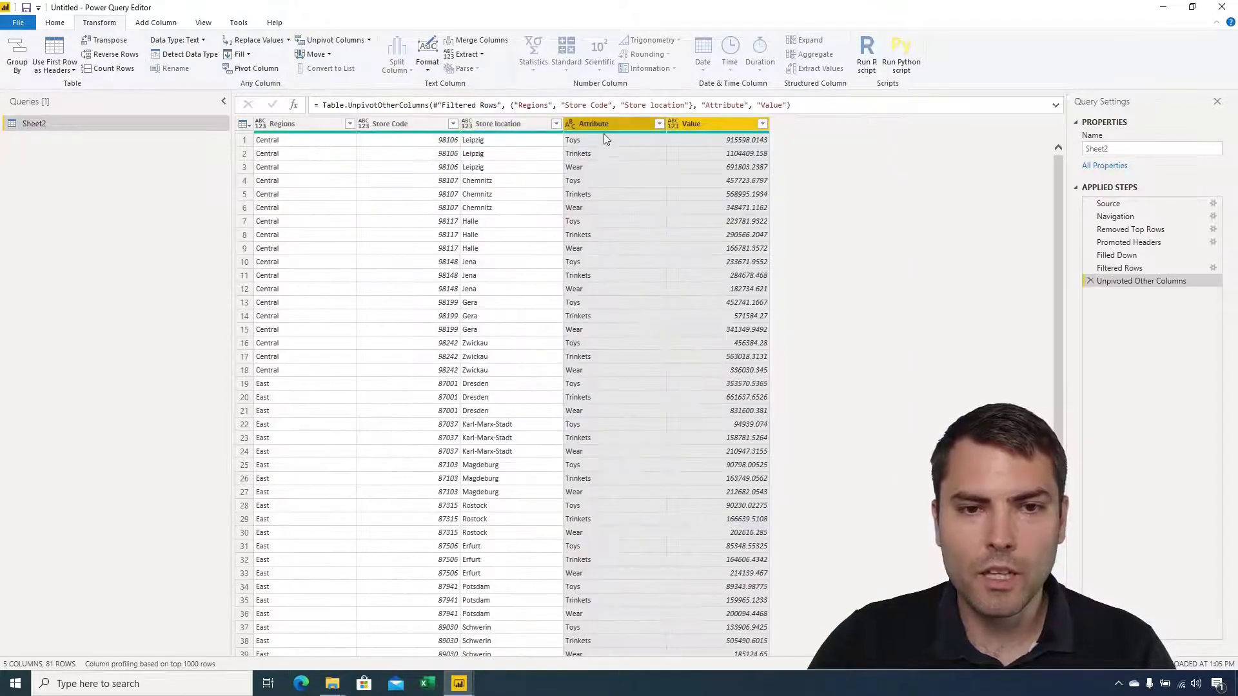
{"action": "double_click", "coordinate": [606, 125]}
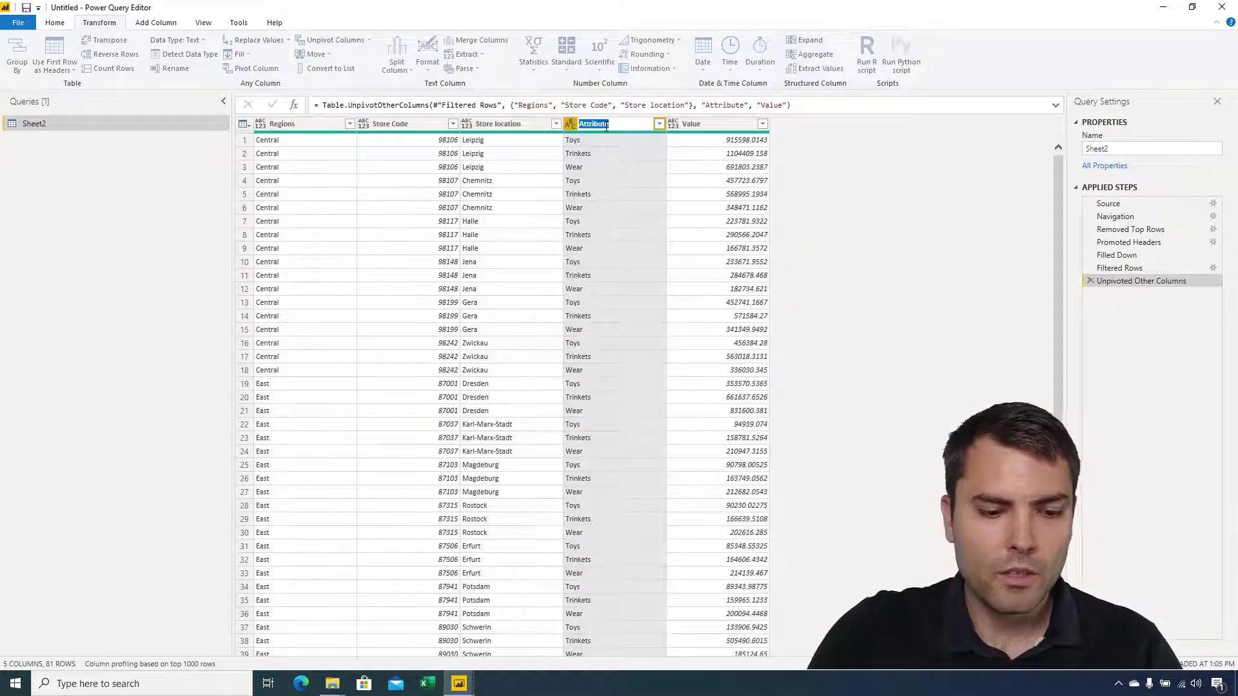
{"action": "type", "text": "Segment"}
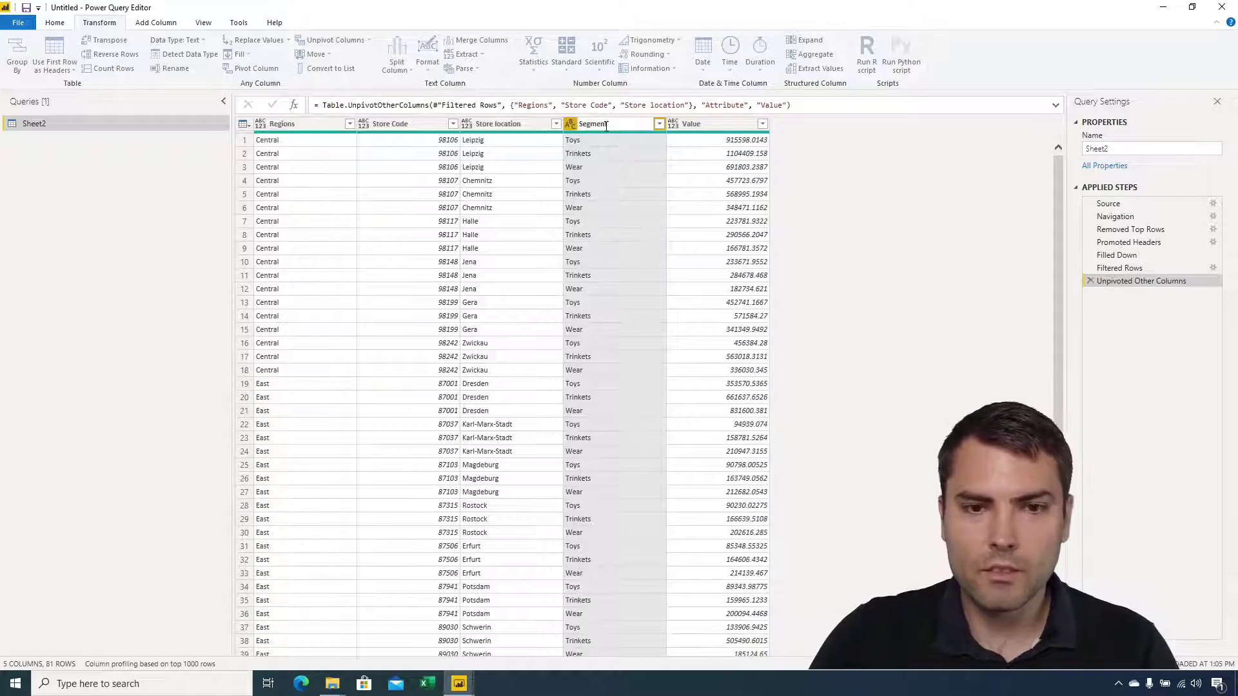
{"action": "key", "text": "Return"}
Step: Set Value to Decimal Number and Regions through Segment to Text type
{"action": "left_click", "coordinate": [690, 126]}
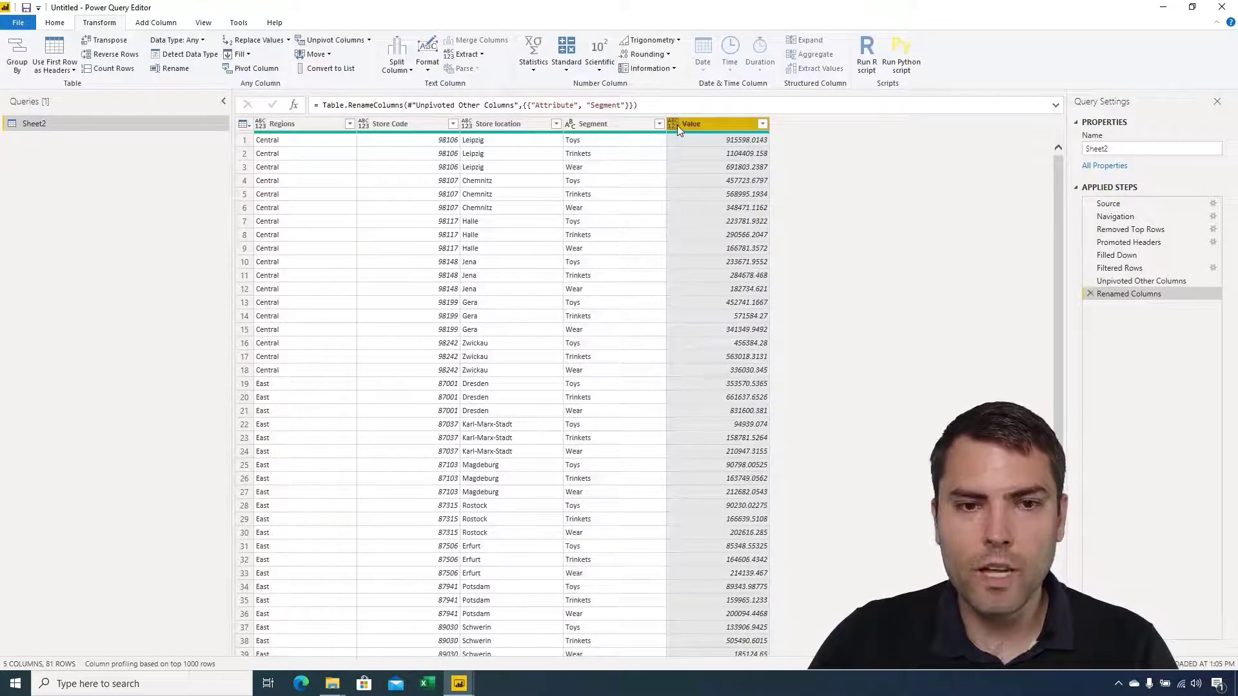
{"action": "left_click", "coordinate": [675, 125]}
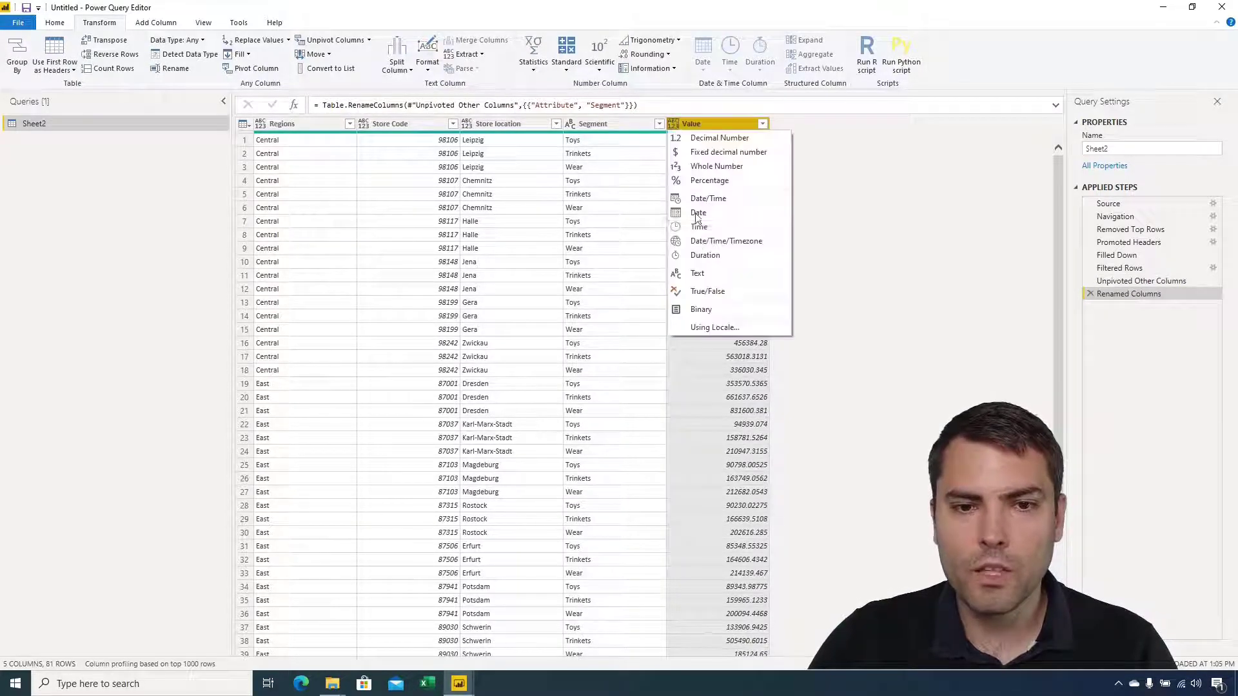
{"action": "left_click", "coordinate": [720, 136]}
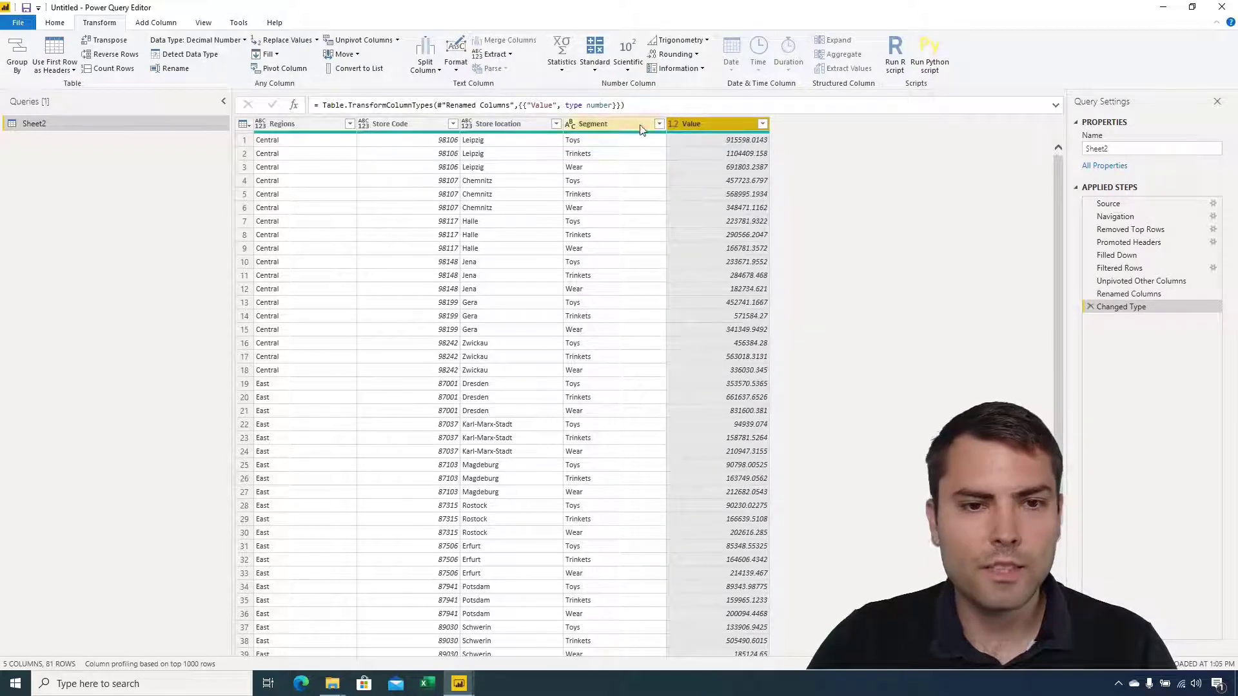
{"action": "left_click", "coordinate": [283, 124]}
{"action": "left_click", "coordinate": [593, 124]}
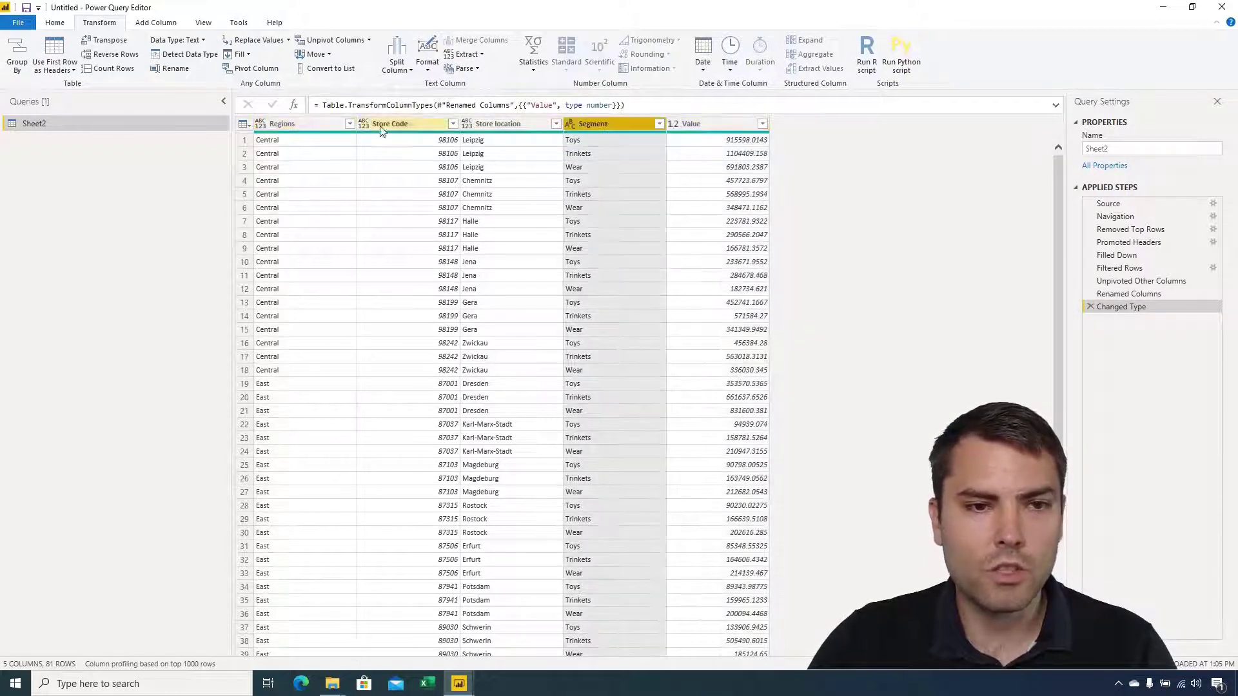
{"action": "left_click", "coordinate": [326, 125]}
{"action": "left_click", "coordinate": [606, 125], "text": "shift"}
{"action": "right_click", "coordinate": [611, 129]}
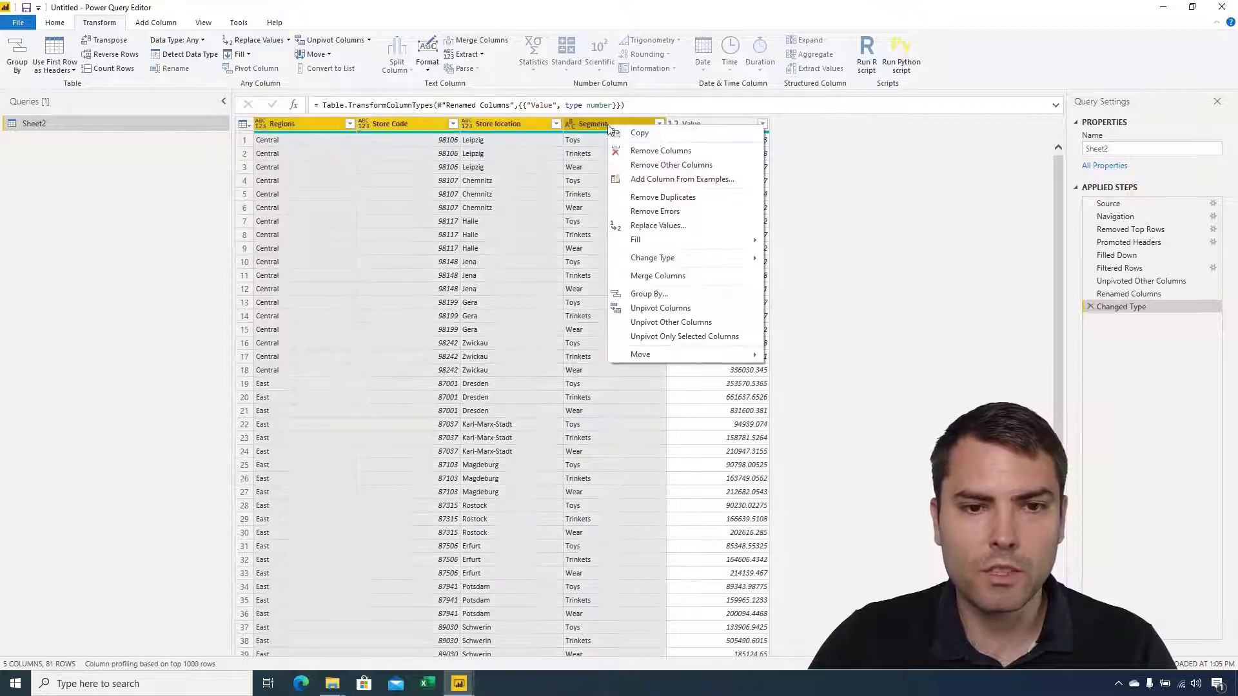
{"action": "mouse_move", "coordinate": [682, 257]}
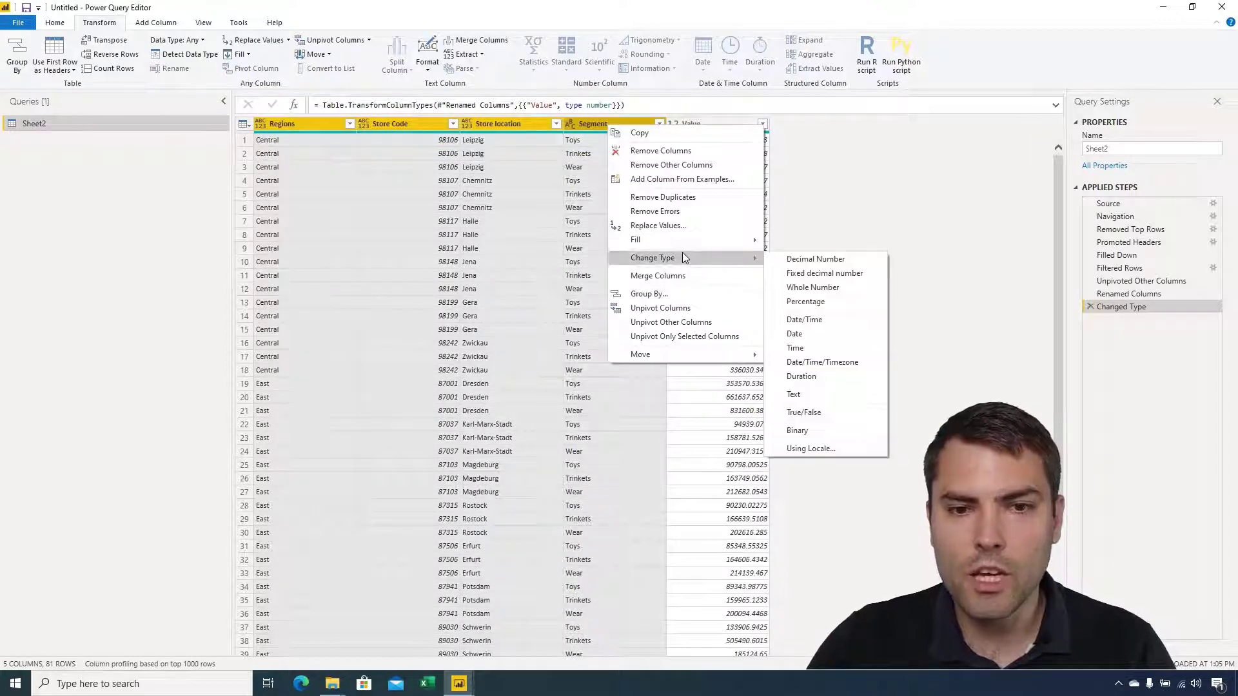
{"action": "left_click", "coordinate": [831, 394]}
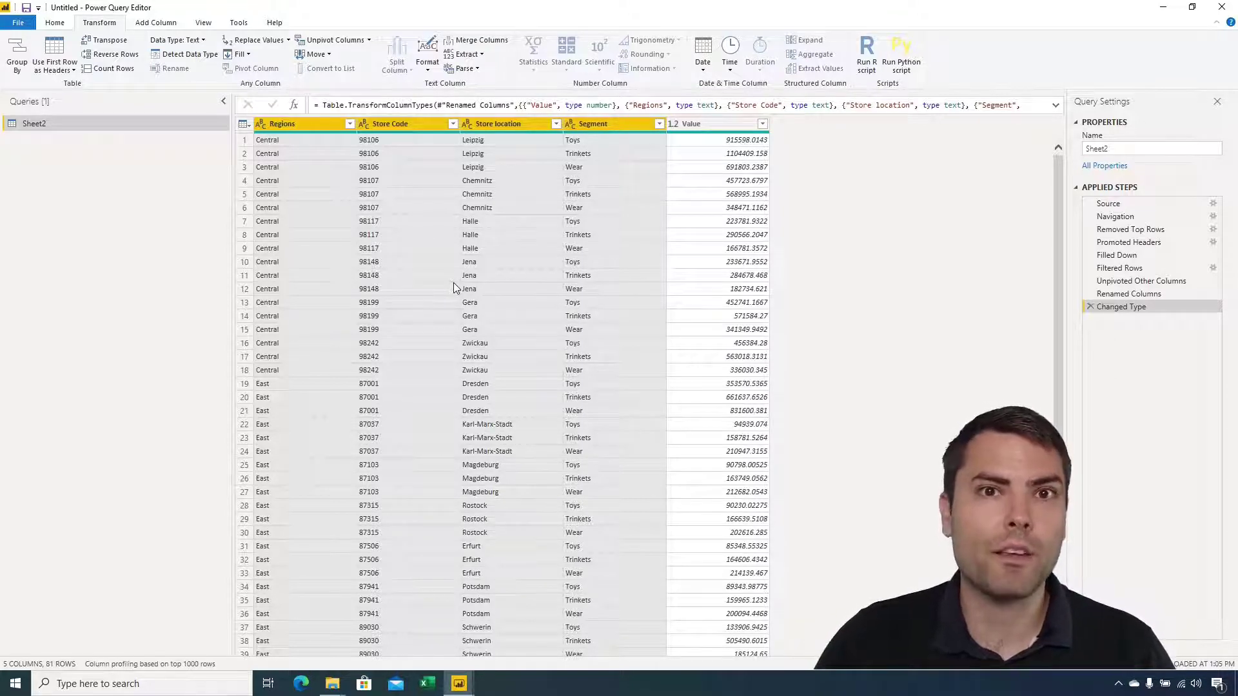
Step: Add a reference query of Sheet2 from the Queries pane and name it FXClean
{"action": "right_click", "coordinate": [125, 125]}
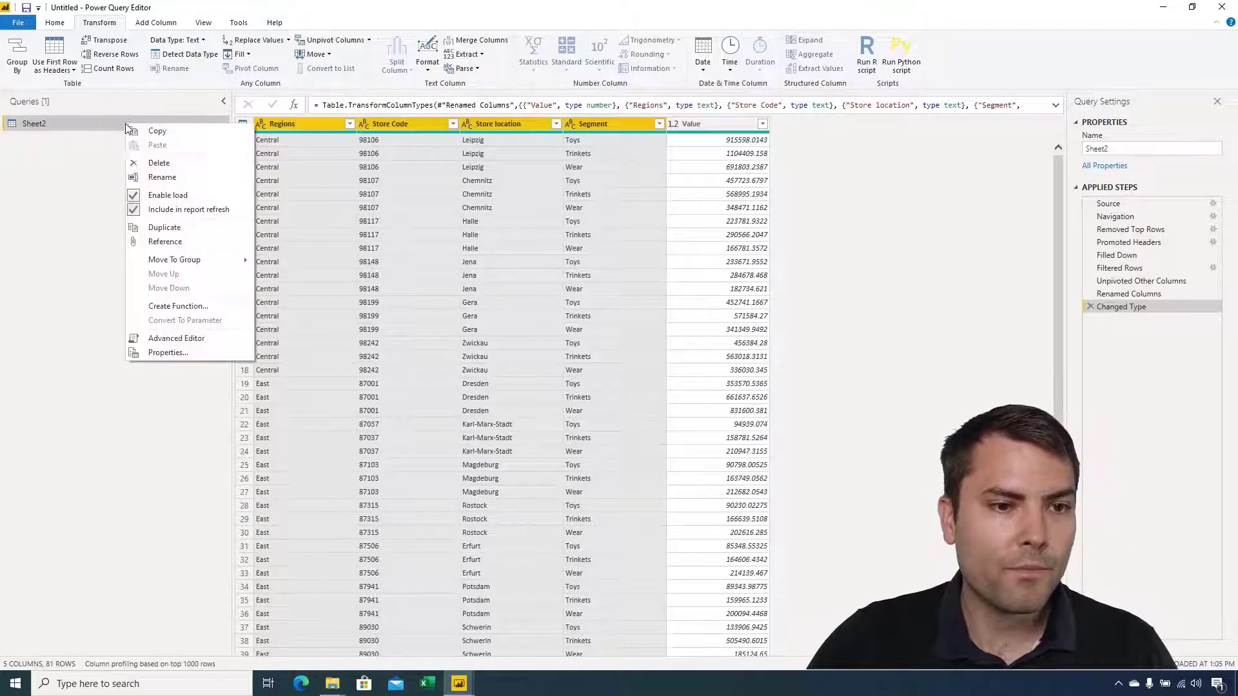
{"action": "left_click", "coordinate": [164, 238]}
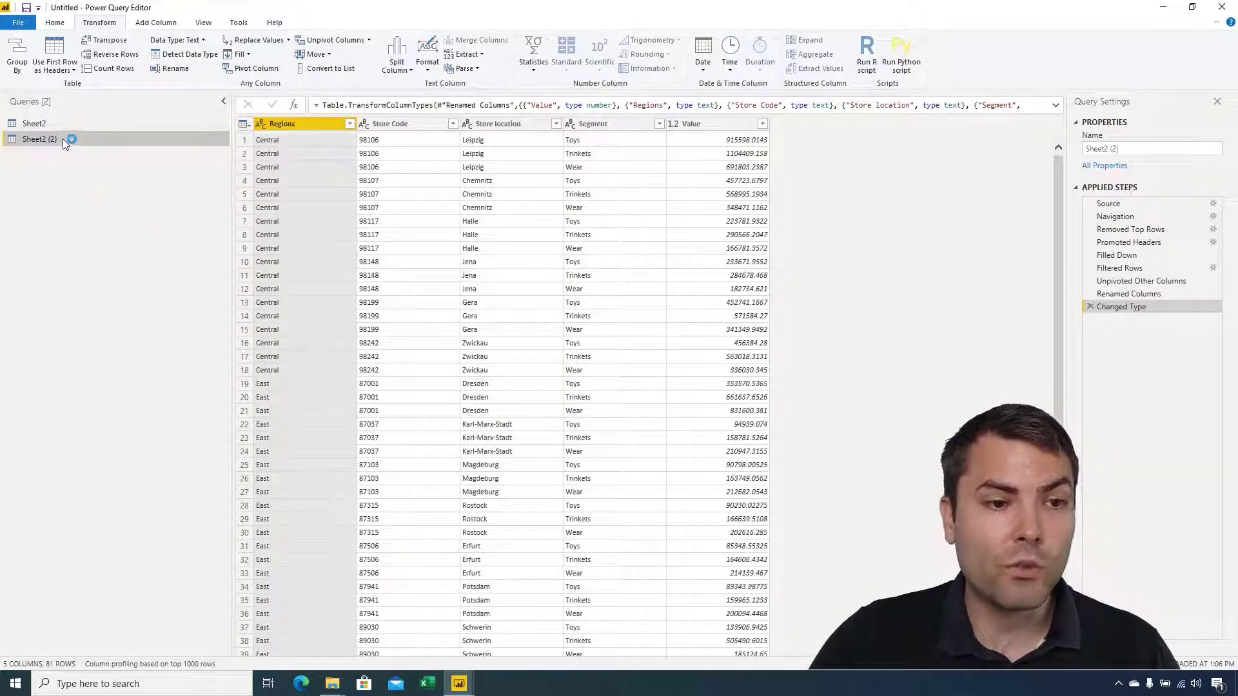
{"action": "left_click", "coordinate": [1117, 149]}
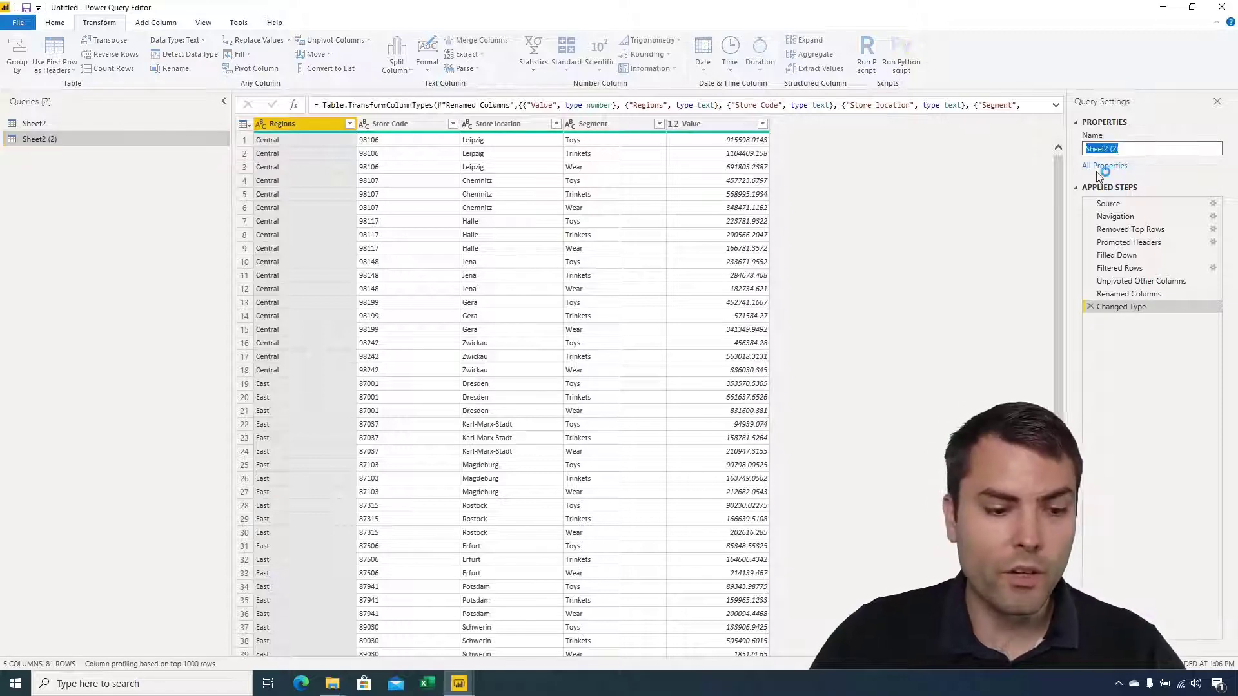
{"action": "type", "text": "t"}
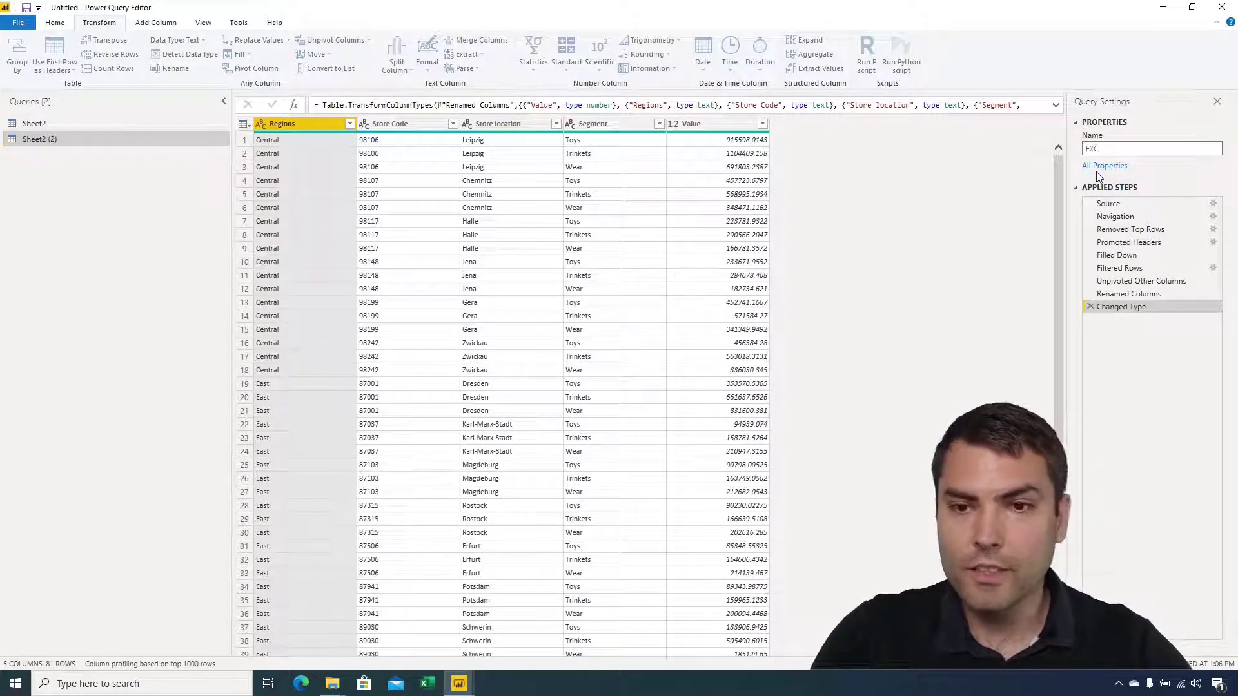
{"action": "type", "text": "XClean"}
{"action": "key", "text": "Return"}
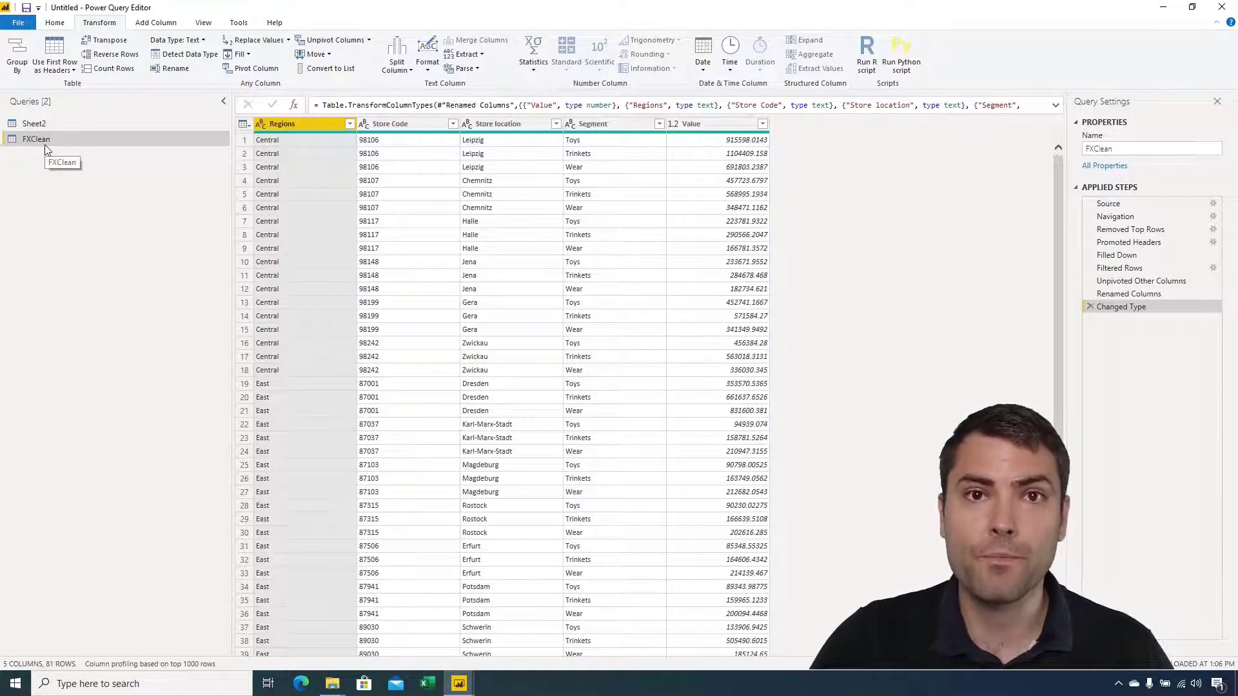
Step: In FXClean's Advanced Editor, insert a first line reading (InputTable as table) above let
{"action": "left_click", "coordinate": [56, 23]}
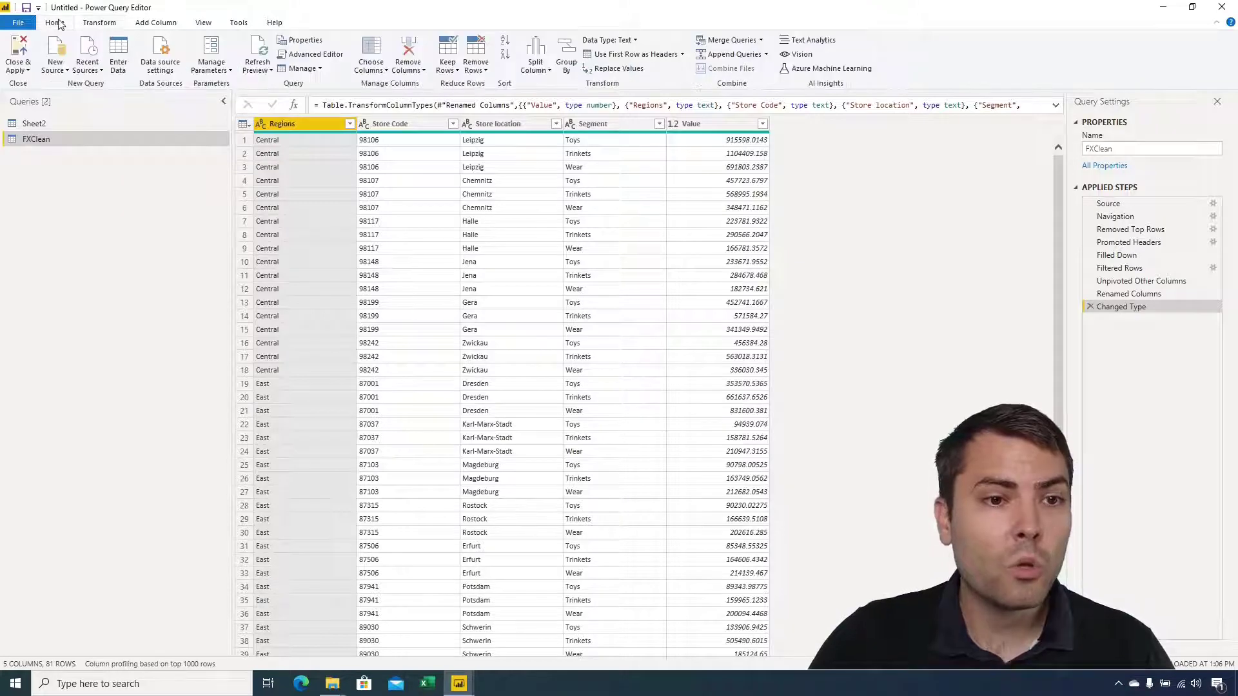
{"action": "left_click", "coordinate": [328, 56]}
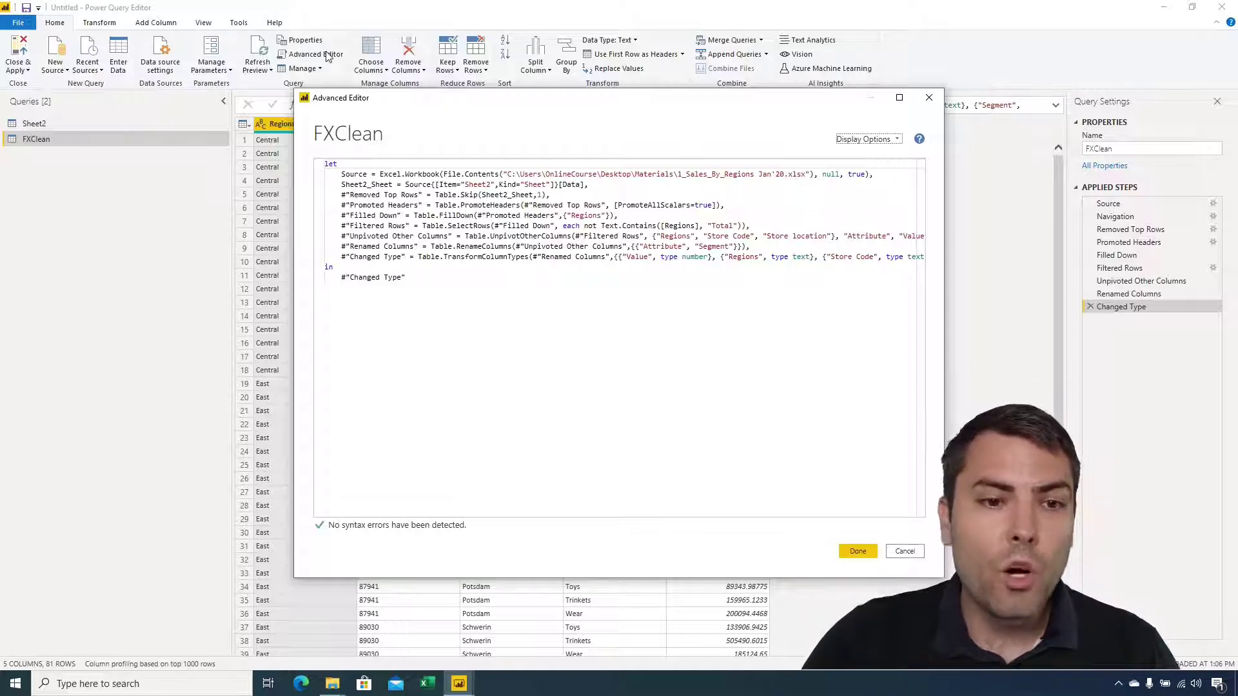
{"action": "left_click", "coordinate": [328, 163]}
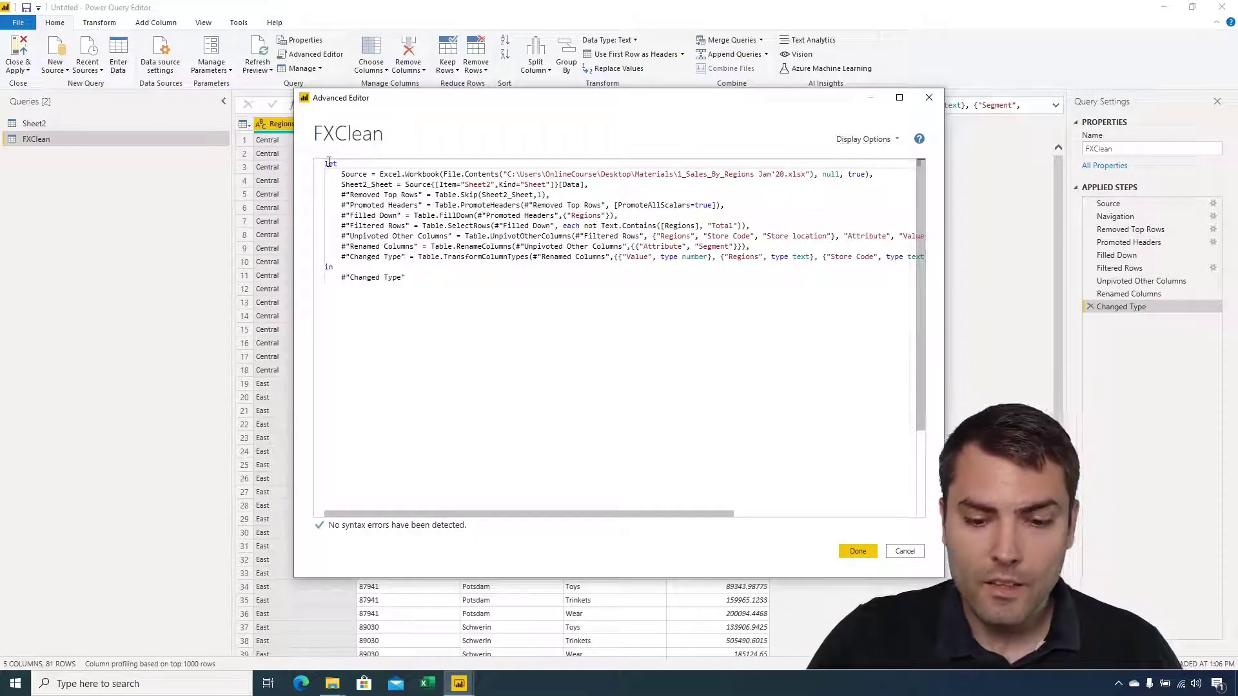
{"action": "key", "text": "Return"}
{"action": "key", "text": "Up"}
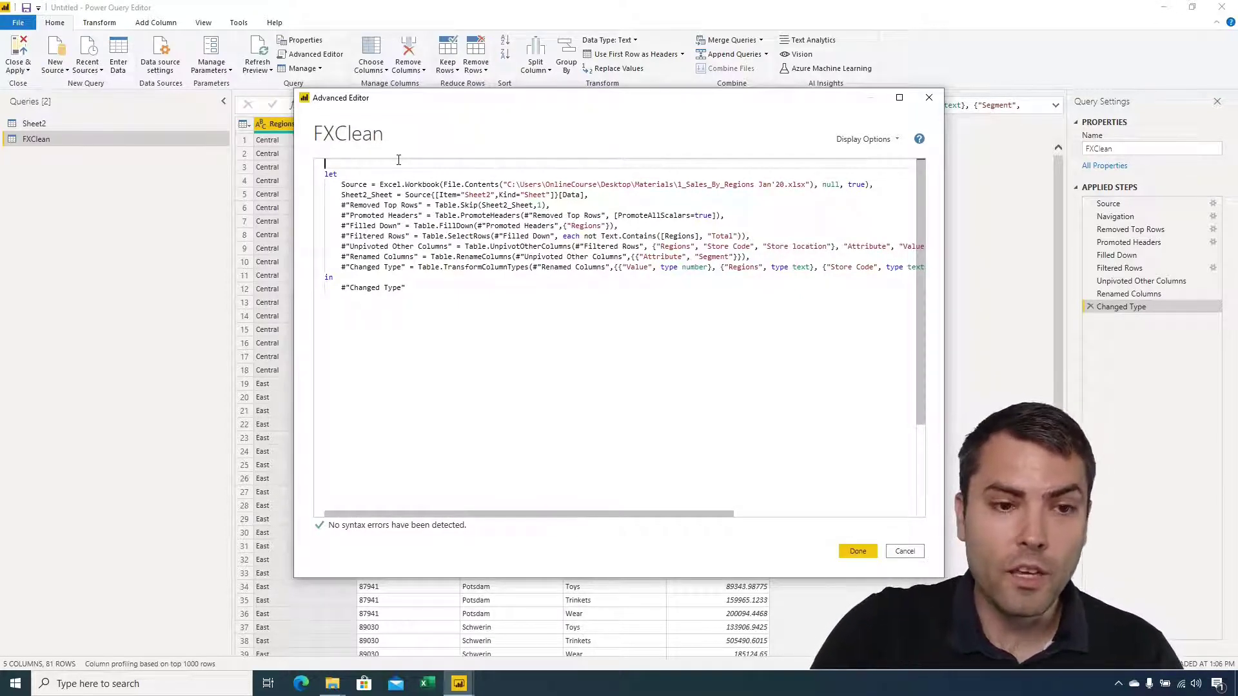
{"action": "type", "text": "("}
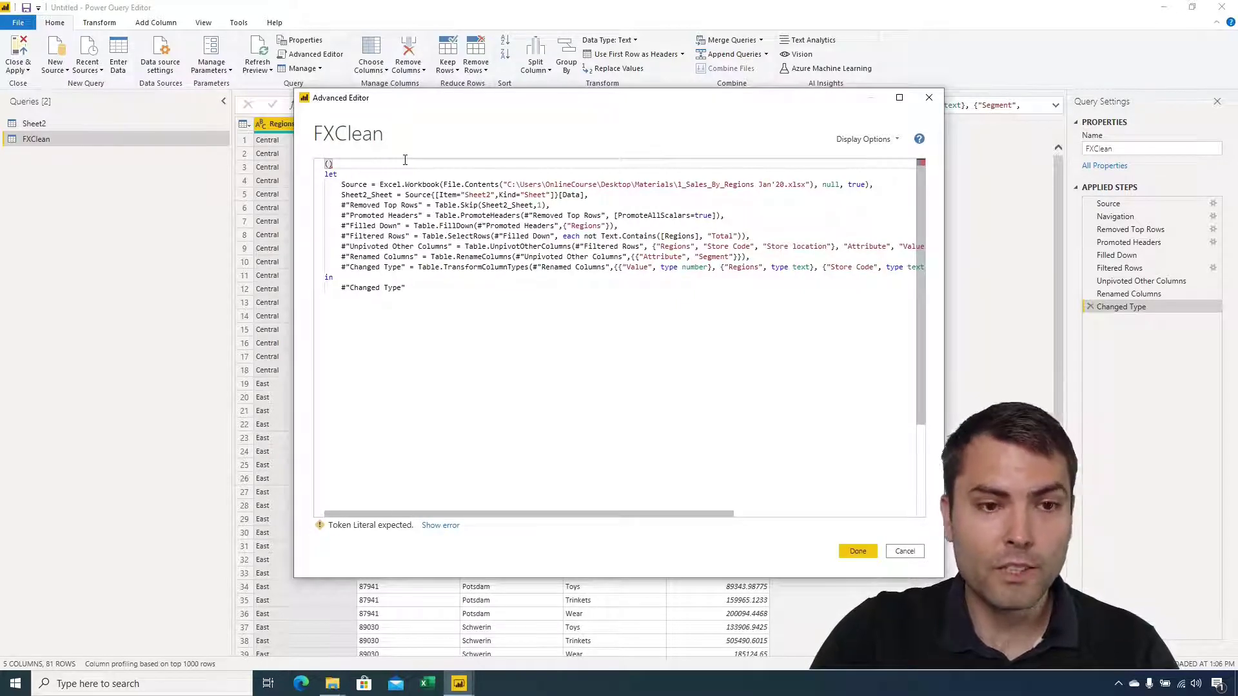
{"action": "type", "text": "Inp"}
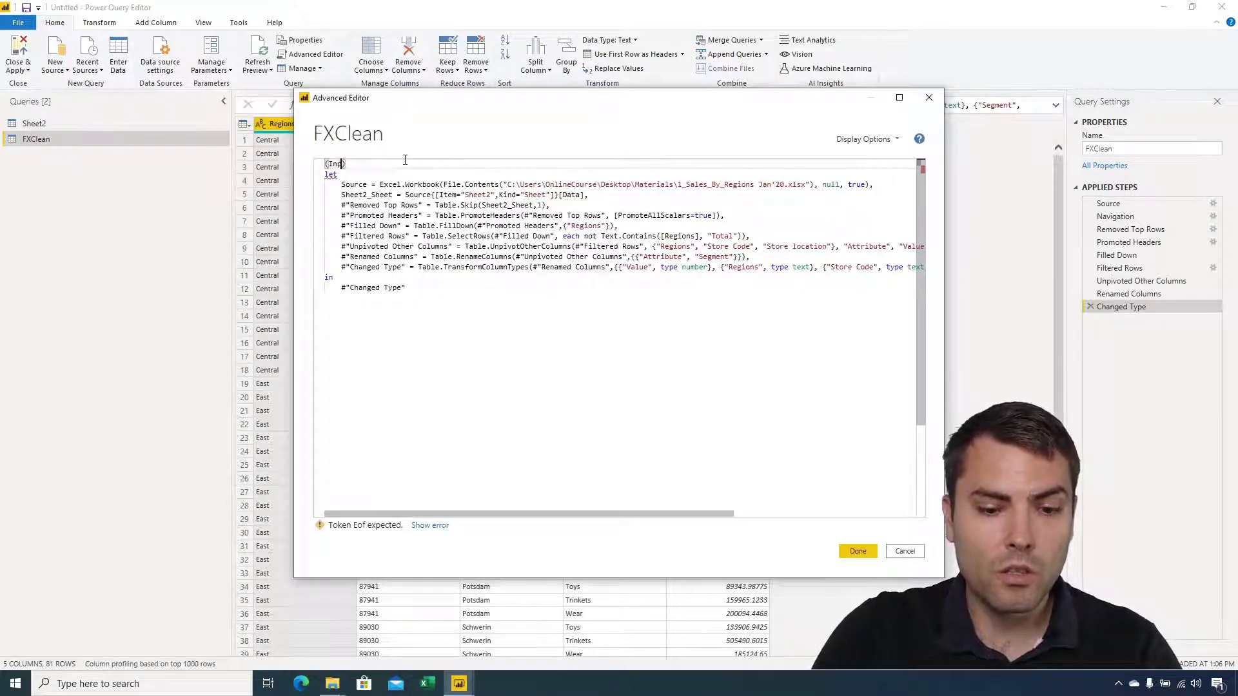
{"action": "type", "text": "utTable"}
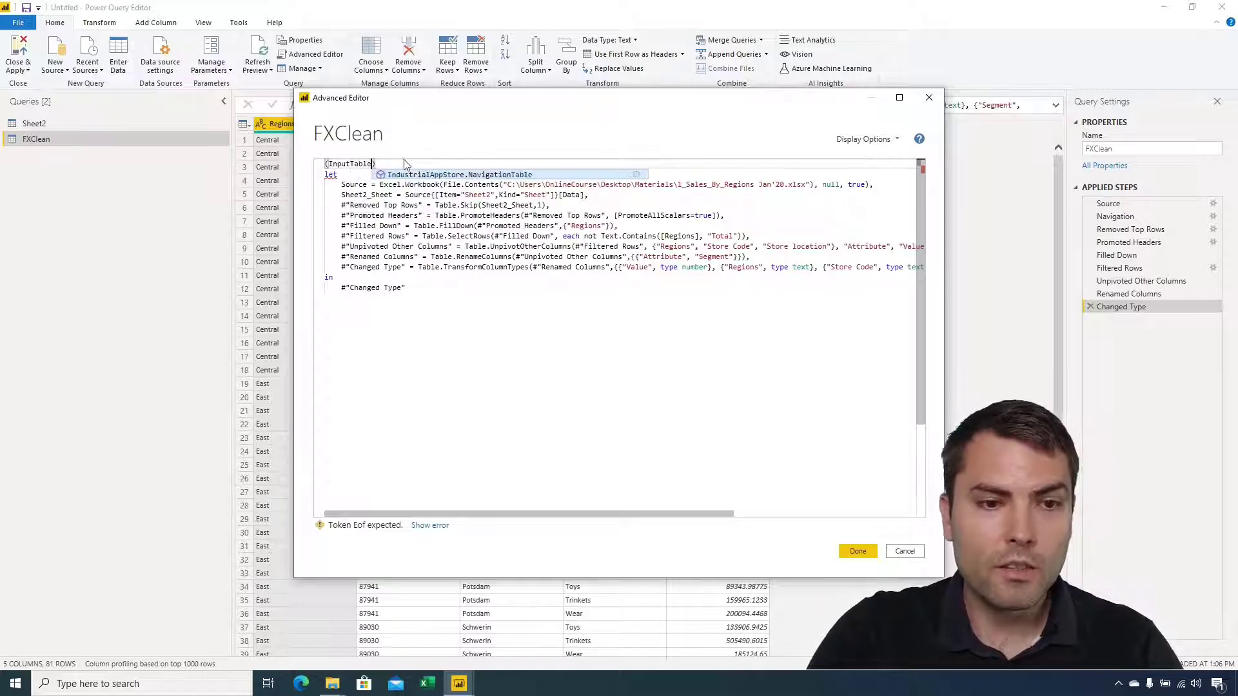
{"action": "type", "text": " as "}
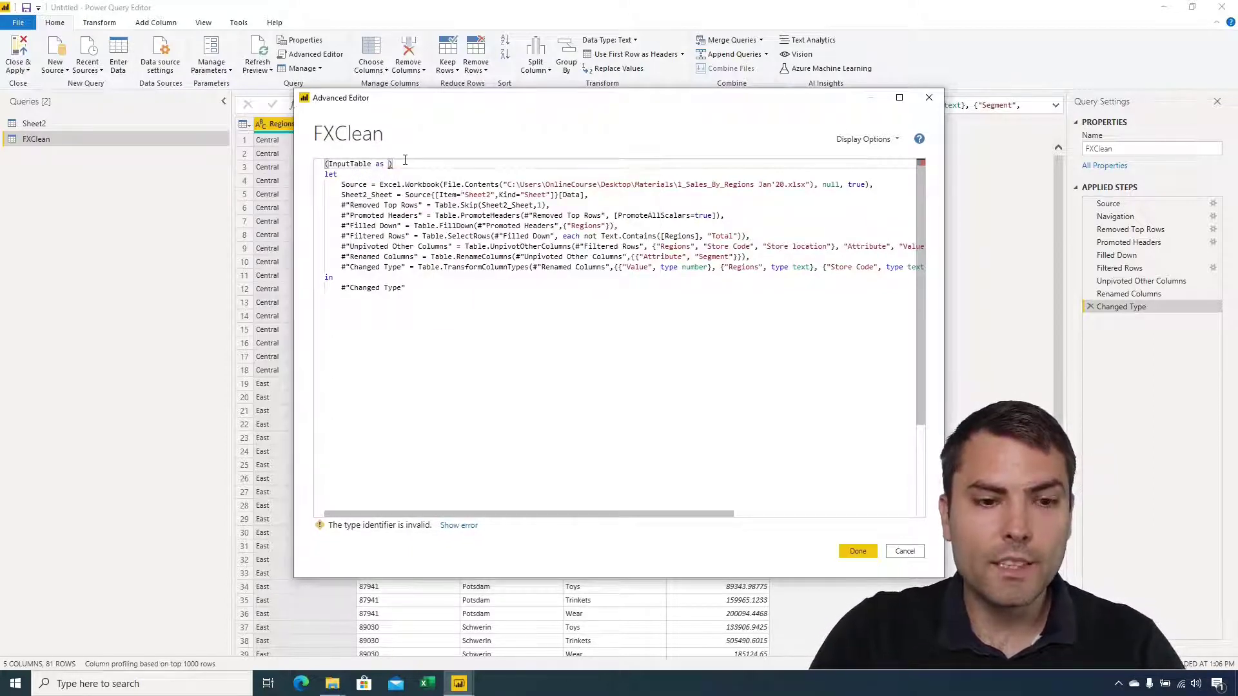
{"action": "type", "text": "table"}
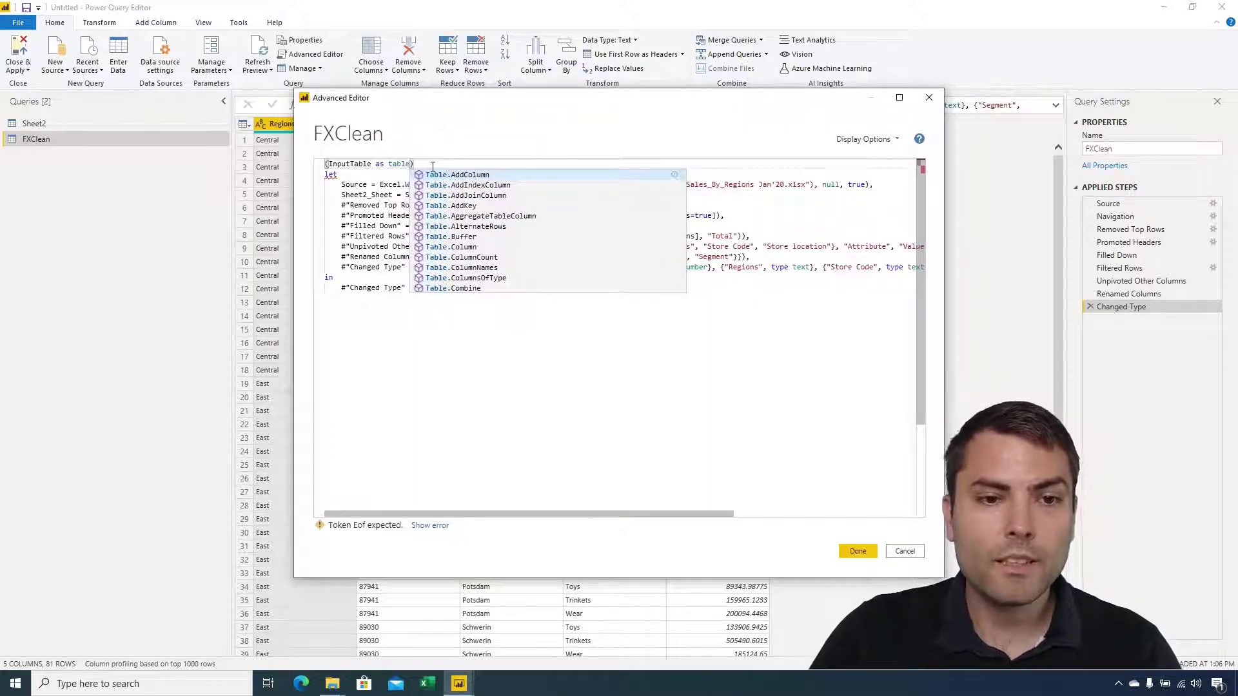
{"action": "key", "text": "Escape"}
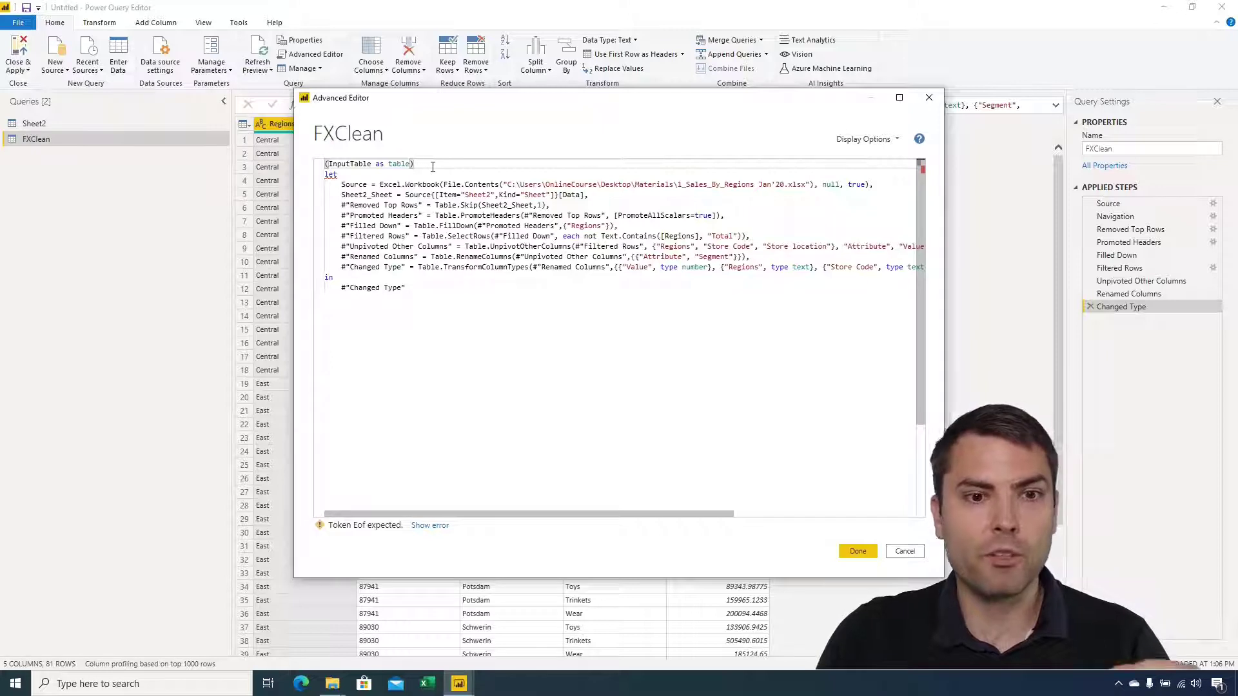
{"action": "type", "text": "=>"}
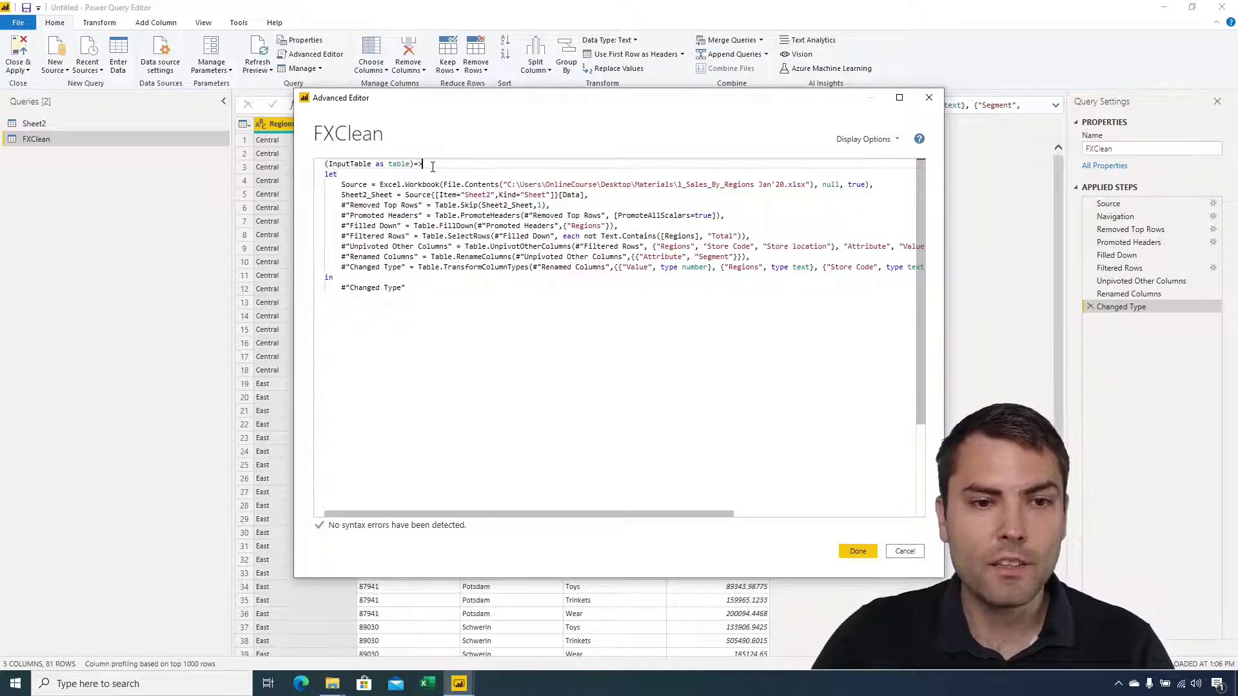
{"action": "left_click", "coordinate": [330, 165]}
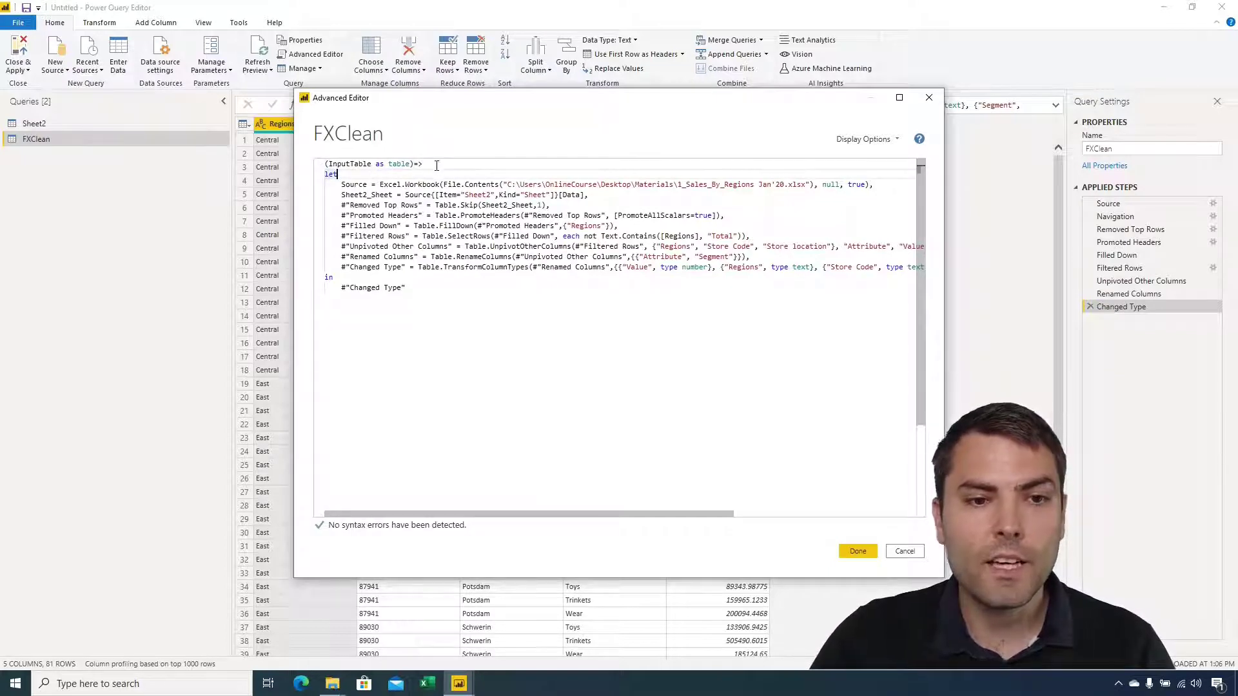
{"action": "key", "text": "shift+End"}
{"action": "double_click", "coordinate": [330, 165]}
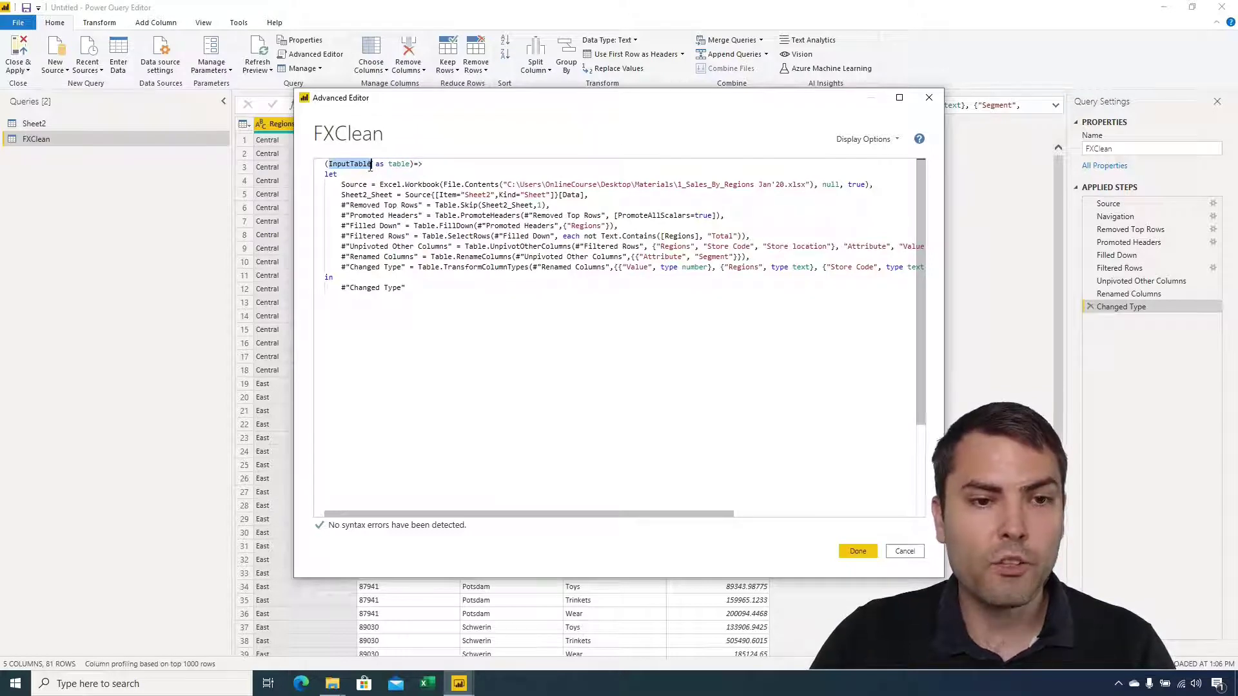
{"action": "left_click", "coordinate": [370, 165]}
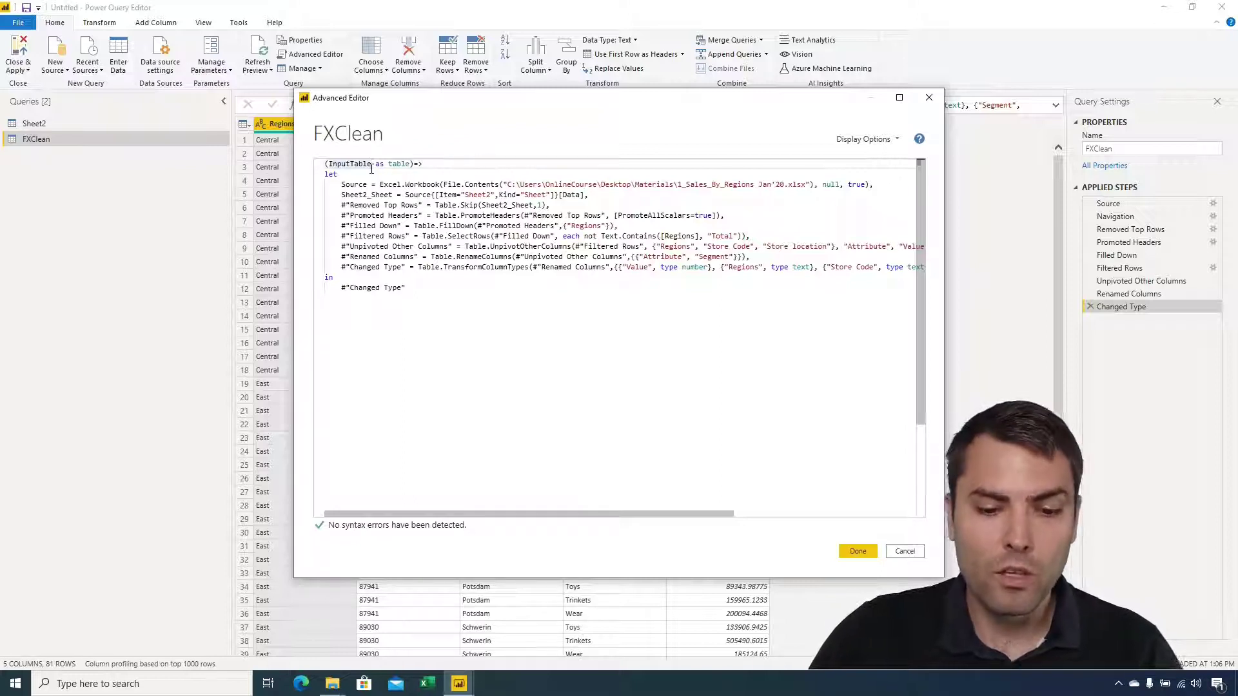
{"action": "left_click", "coordinate": [410, 164]}
{"action": "type", "text": ","}
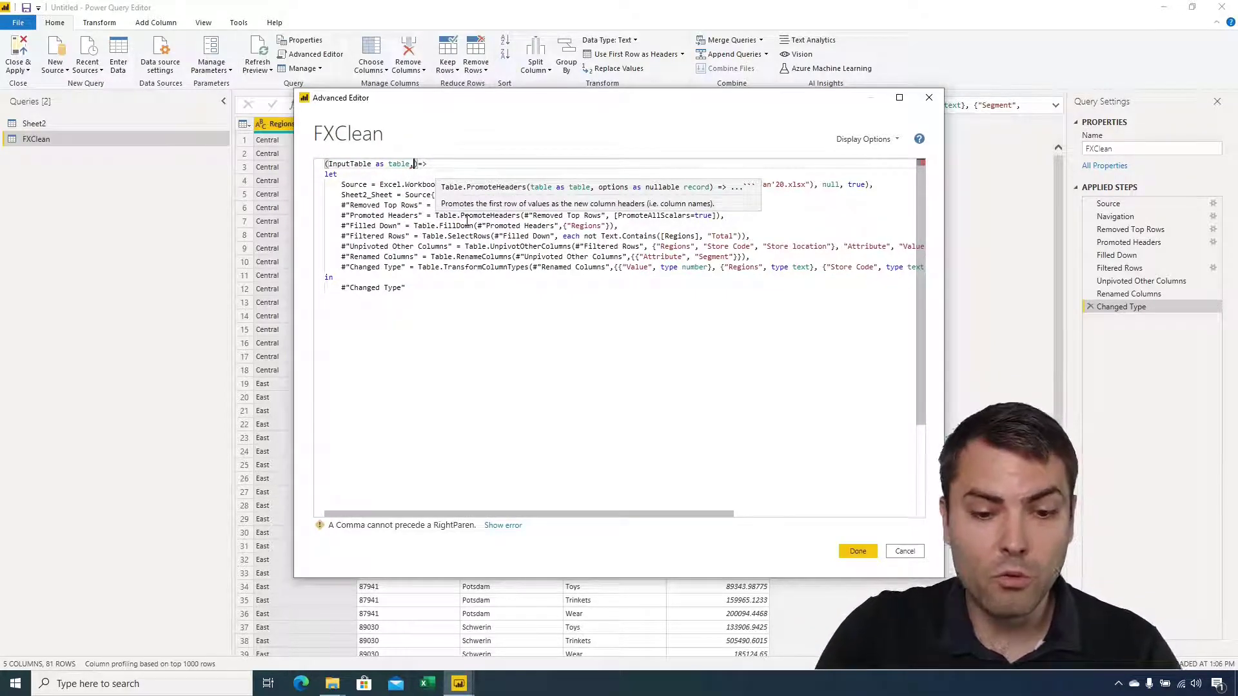
{"action": "type", "text": "Date"}
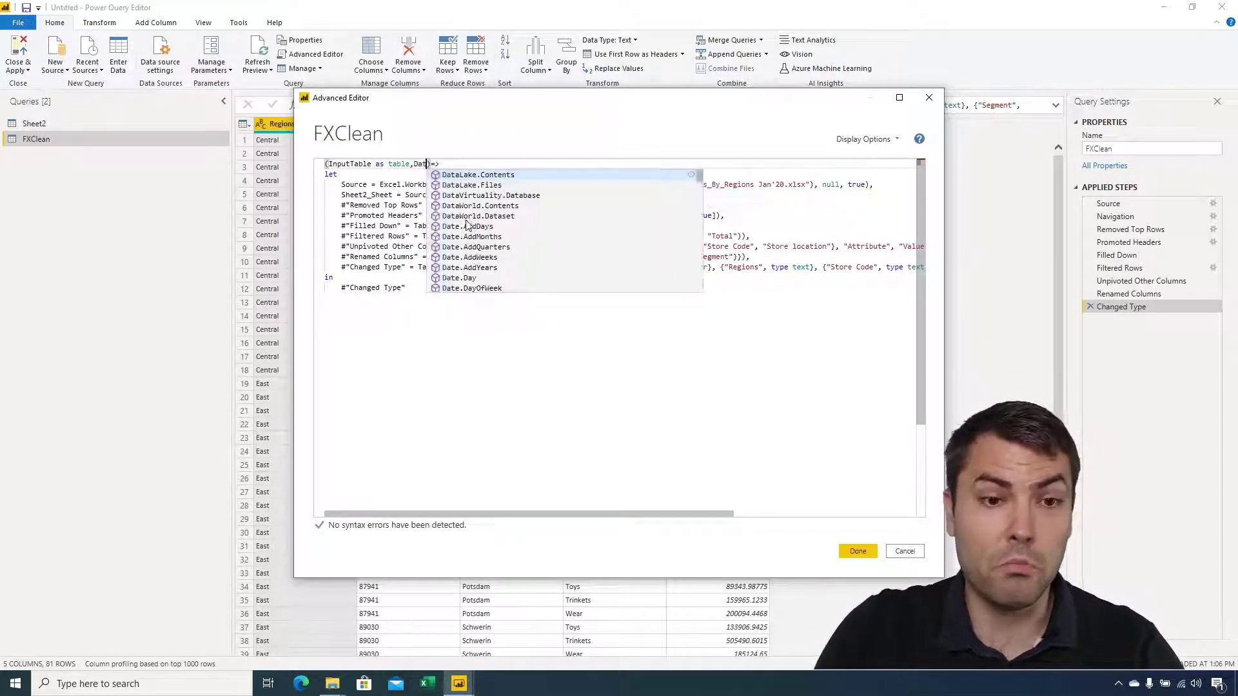
{"action": "type", "text": " as date"}
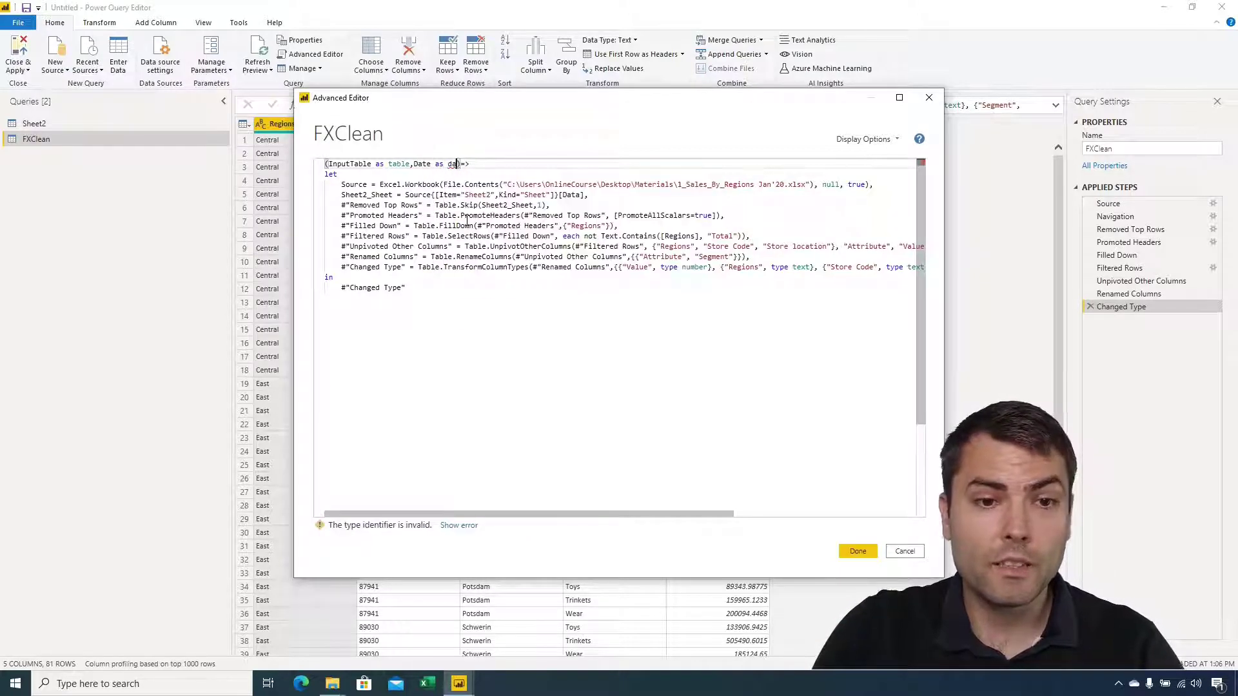
{"action": "type", "text": "t"}
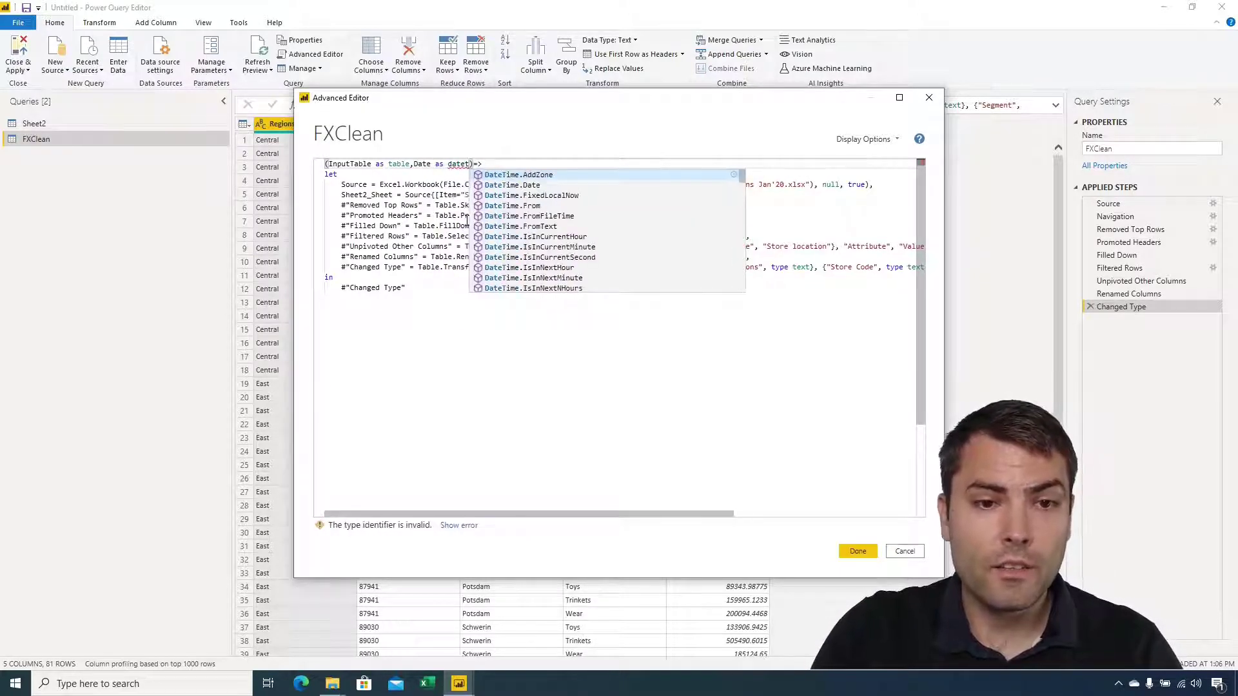
{"action": "type", "text": "ime.D"}
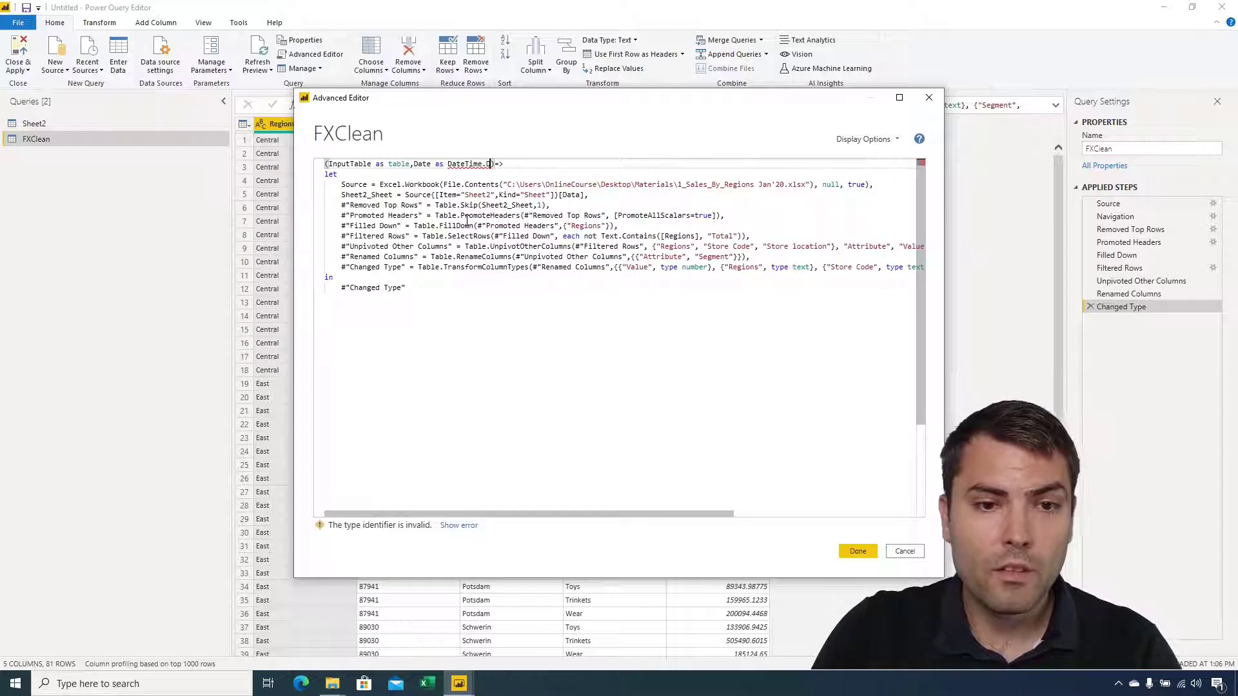
{"action": "key", "text": "BackSpace"}
{"action": "key", "text": "BackSpace"}
{"action": "key", "text": "BackSpace"}
{"action": "key", "text": "BackSpace"}
{"action": "key", "text": "BackSpace"}
{"action": "key", "text": "BackSpace"}
{"action": "key", "text": "BackSpace"}
{"action": "key", "text": "BackSpace"}
{"action": "key", "text": "BackSpace"}
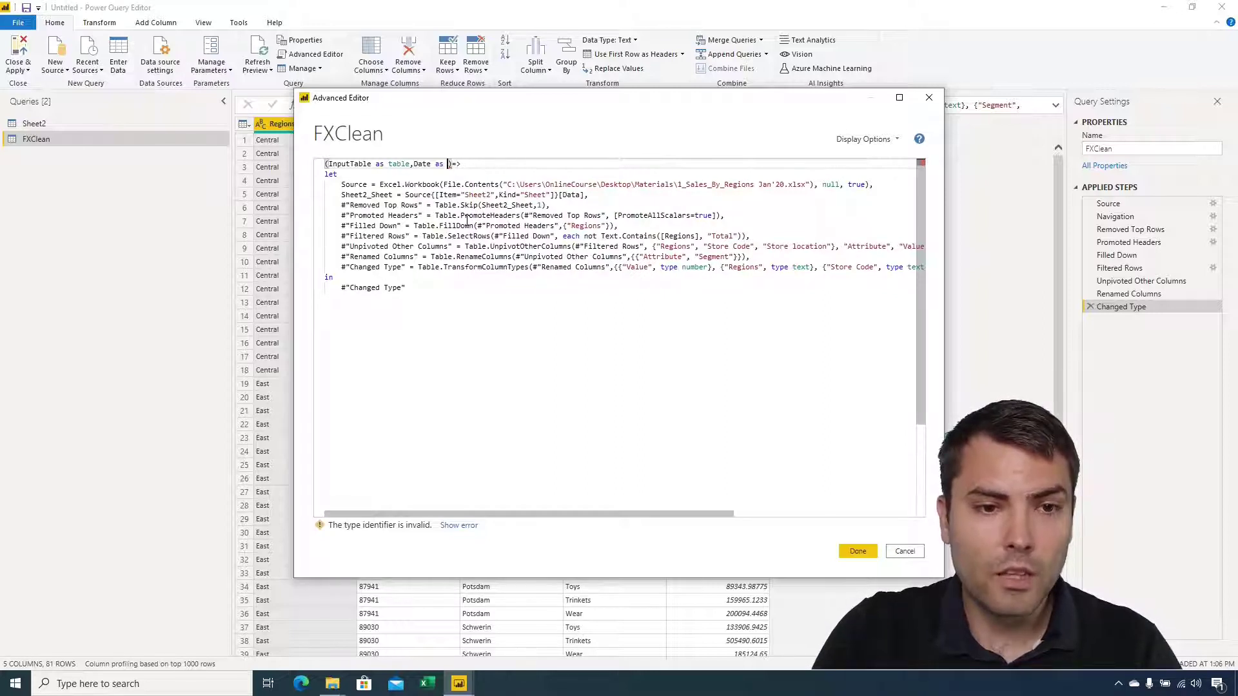
{"action": "type", "text": "date"}
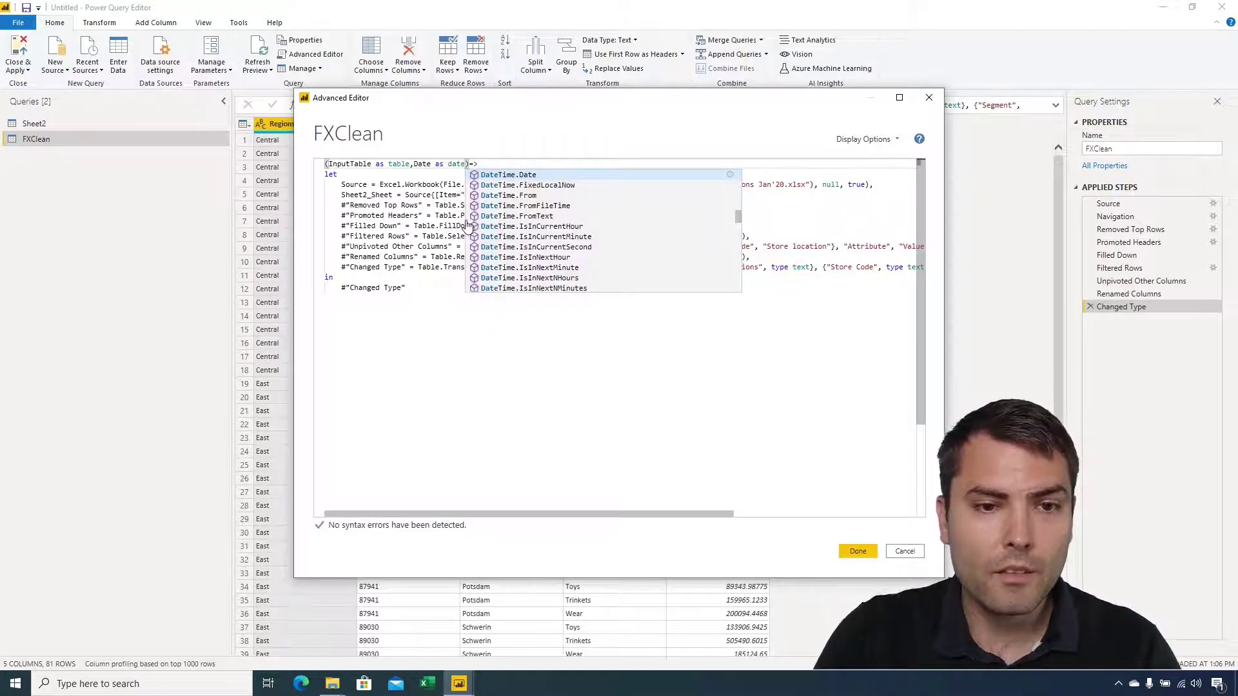
{"action": "key", "text": "Escape"}
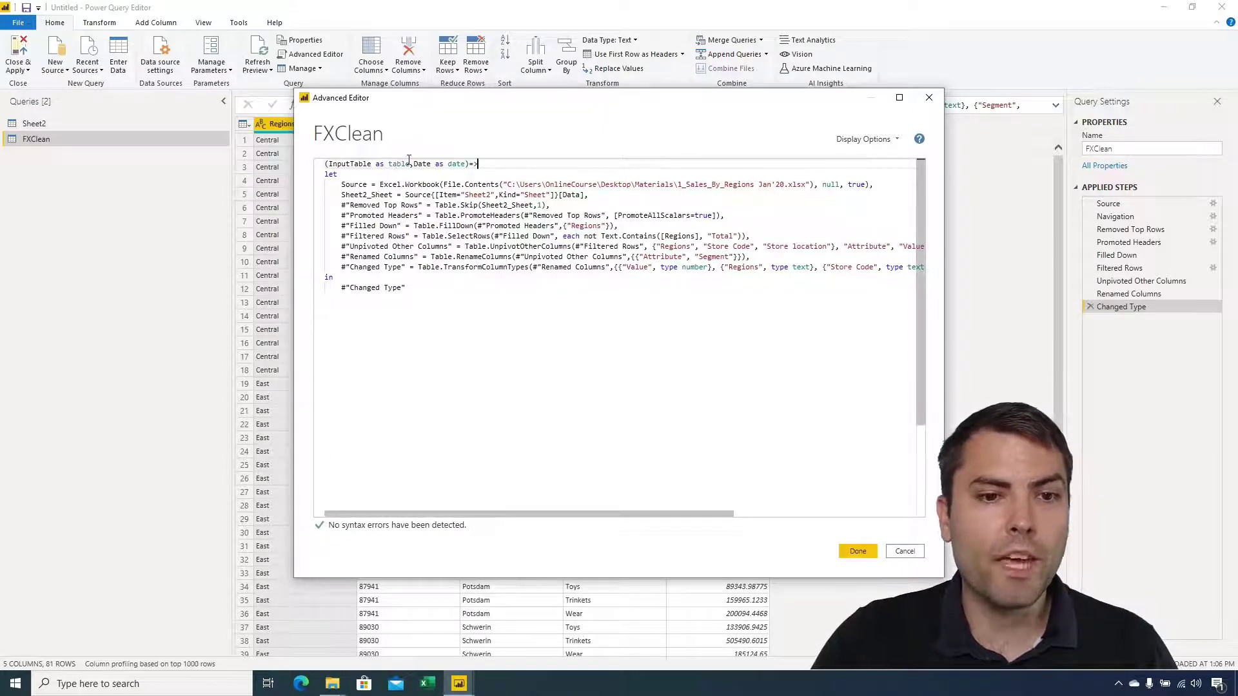
{"action": "left_click_drag", "start_coordinate": [413, 163], "coordinate": [462, 167]}
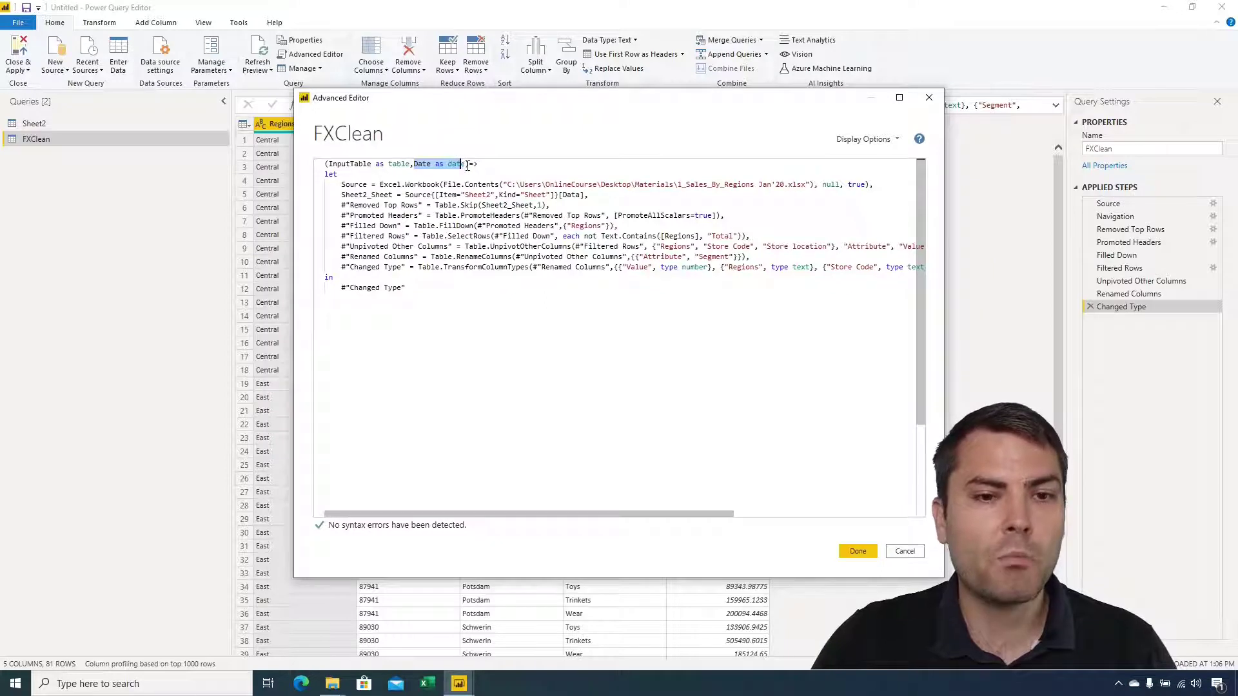
{"action": "left_click", "coordinate": [326, 163]}
{"action": "key", "text": "BackSpace"}
{"action": "key", "text": "BackSpace"}
{"action": "key", "text": "BackSpace"}
{"action": "key", "text": "BackSpace"}
{"action": "key", "text": "BackSpace"}
{"action": "key", "text": "BackSpace"}
{"action": "key", "text": "BackSpace"}
{"action": "key", "text": "BackSpace"}
{"action": "key", "text": "BackSpace"}
{"action": "key", "text": "BackSpace"}
{"action": "key", "text": "BackSpace"}
{"action": "key", "text": "BackSpace"}
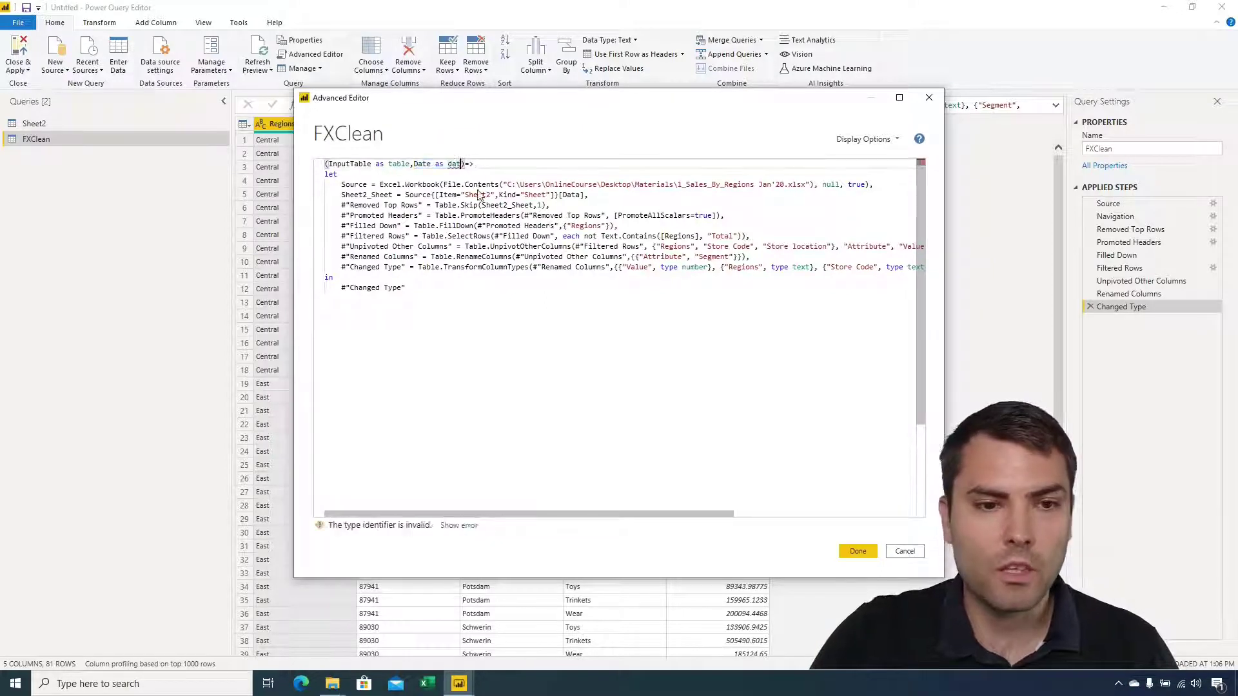
{"action": "key", "text": "BackSpace"}
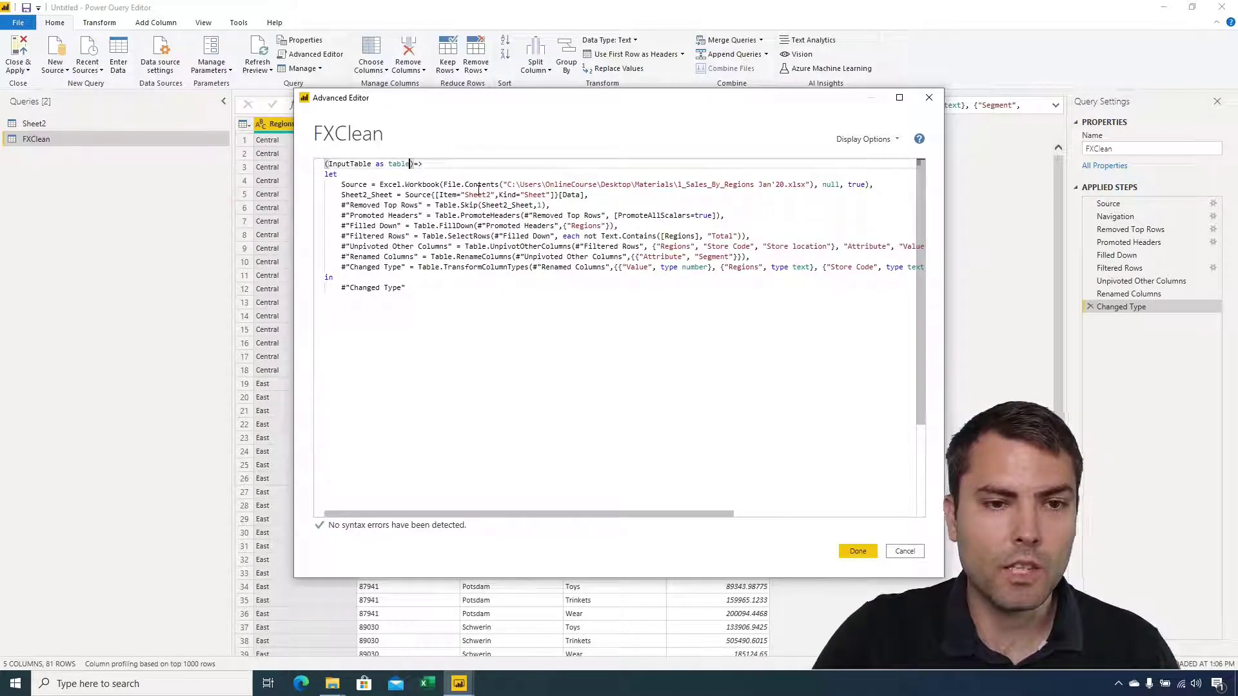
Step: Select and delete the Source = Excel.Workbook(...) line from FXClean's code
{"action": "left_click", "coordinate": [361, 175]}
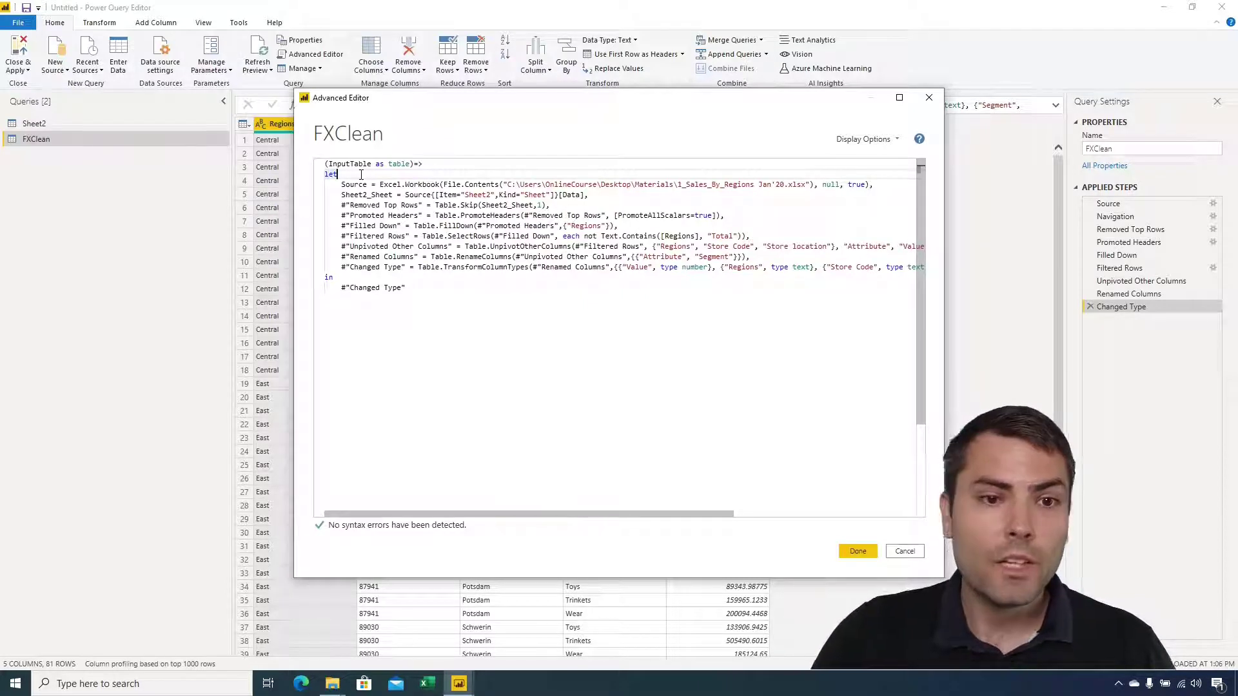
{"action": "left_click", "coordinate": [341, 185]}
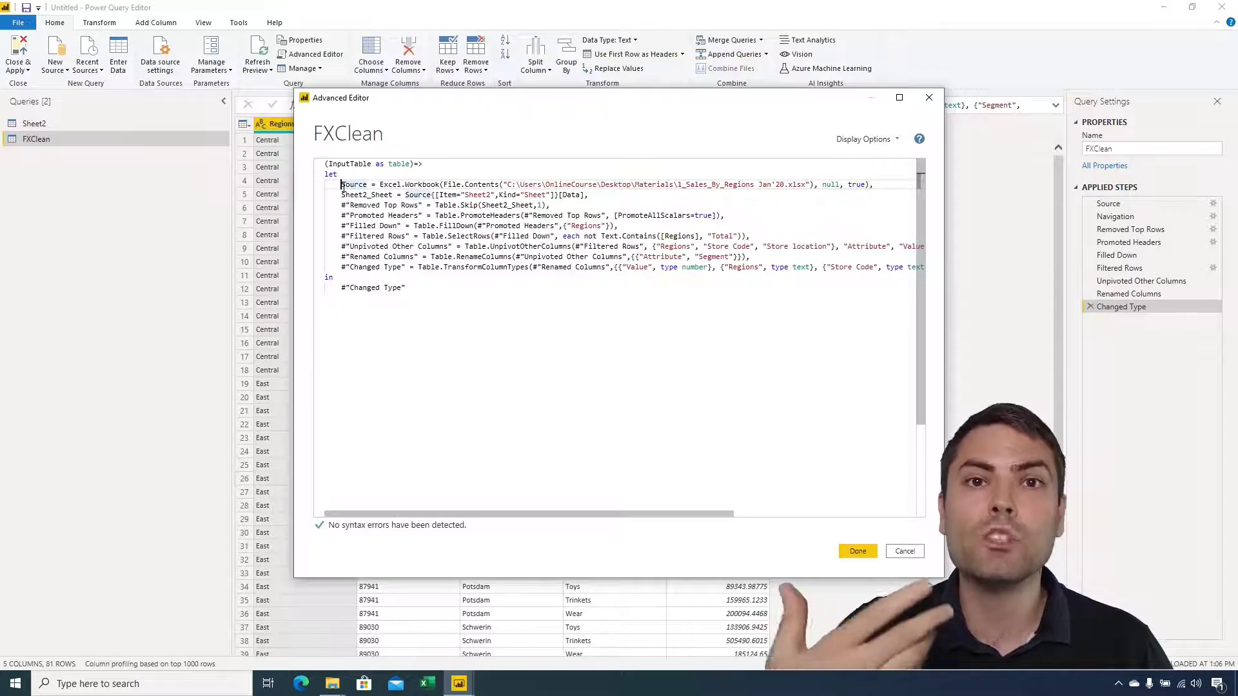
{"action": "left_click_drag", "start_coordinate": [878, 186], "coordinate": [341, 184]}
{"action": "key", "text": "BackSpace"}
{"action": "key", "text": "BackSpace"}
{"action": "key", "text": "BackSpace"}
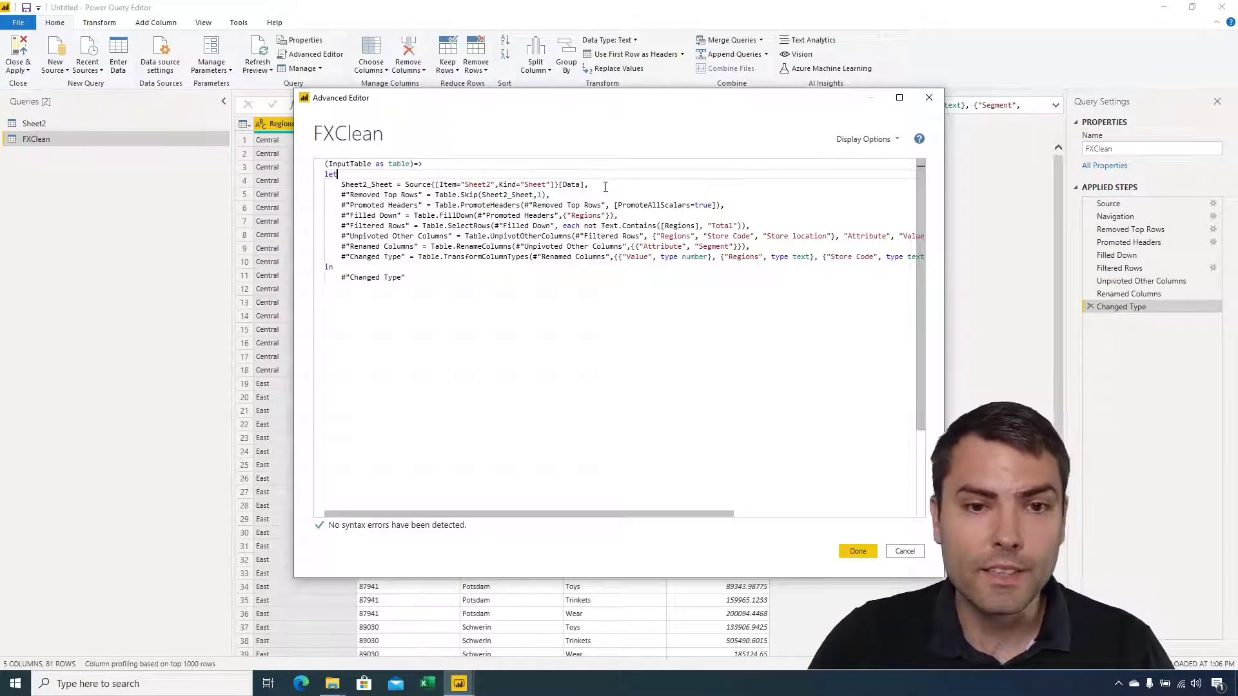
Step: Delete the Sheet2_Sheet line and replace Sheet2_Sheet in Table.Skip with InputTable
{"action": "left_click_drag", "start_coordinate": [606, 187], "coordinate": [480, 171]}
{"action": "key", "text": "BackSpace"}
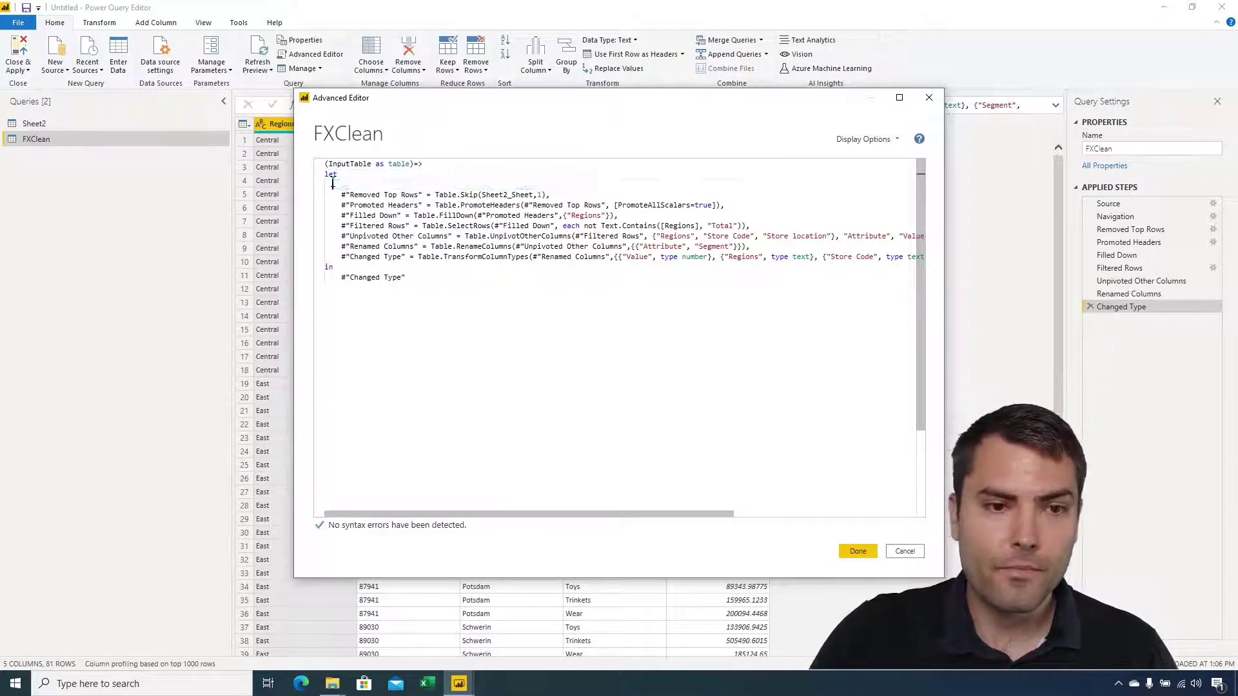
{"action": "key", "text": "BackSpace"}
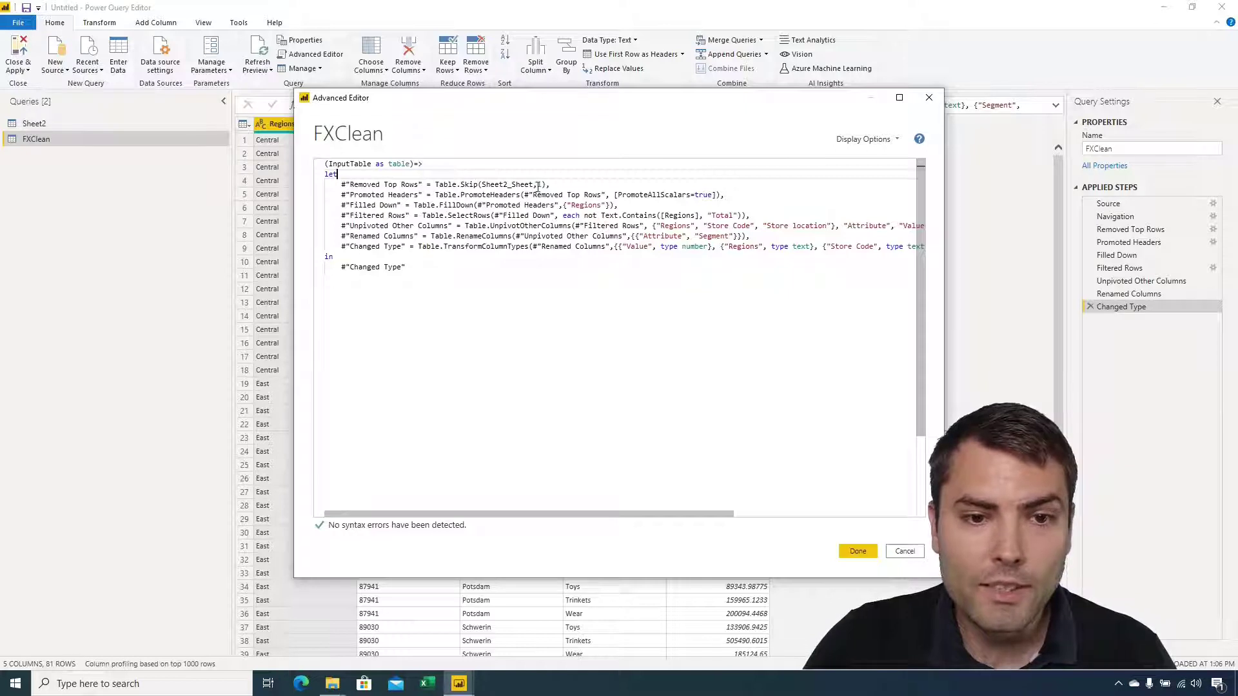
{"action": "left_click_drag", "start_coordinate": [533, 185], "coordinate": [481, 185]}
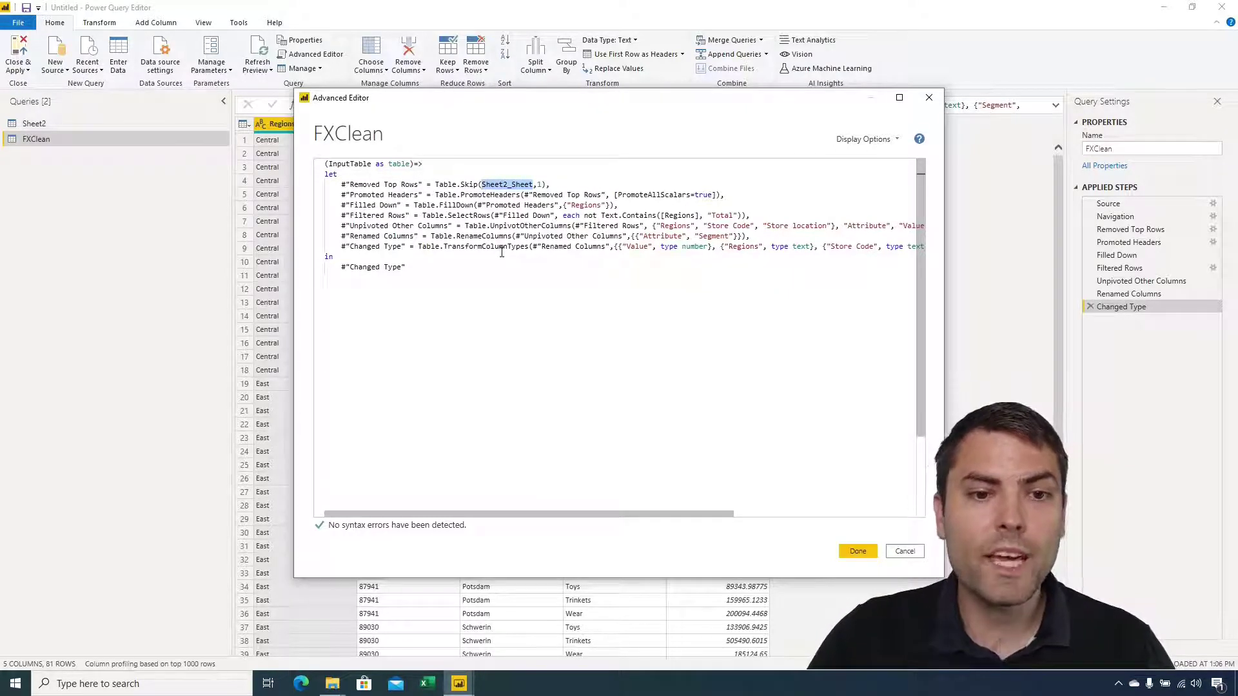
{"action": "type", "text": "Int"}
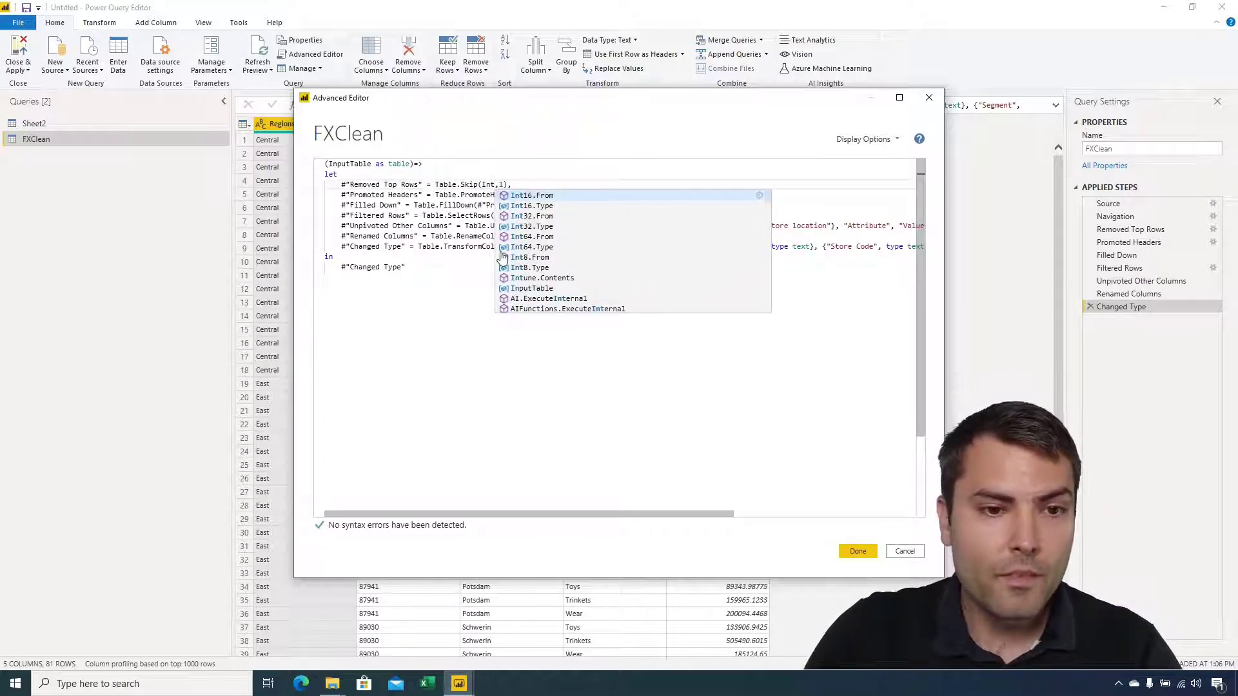
{"action": "key", "text": "BackSpace"}
{"action": "type", "text": "putTable"}
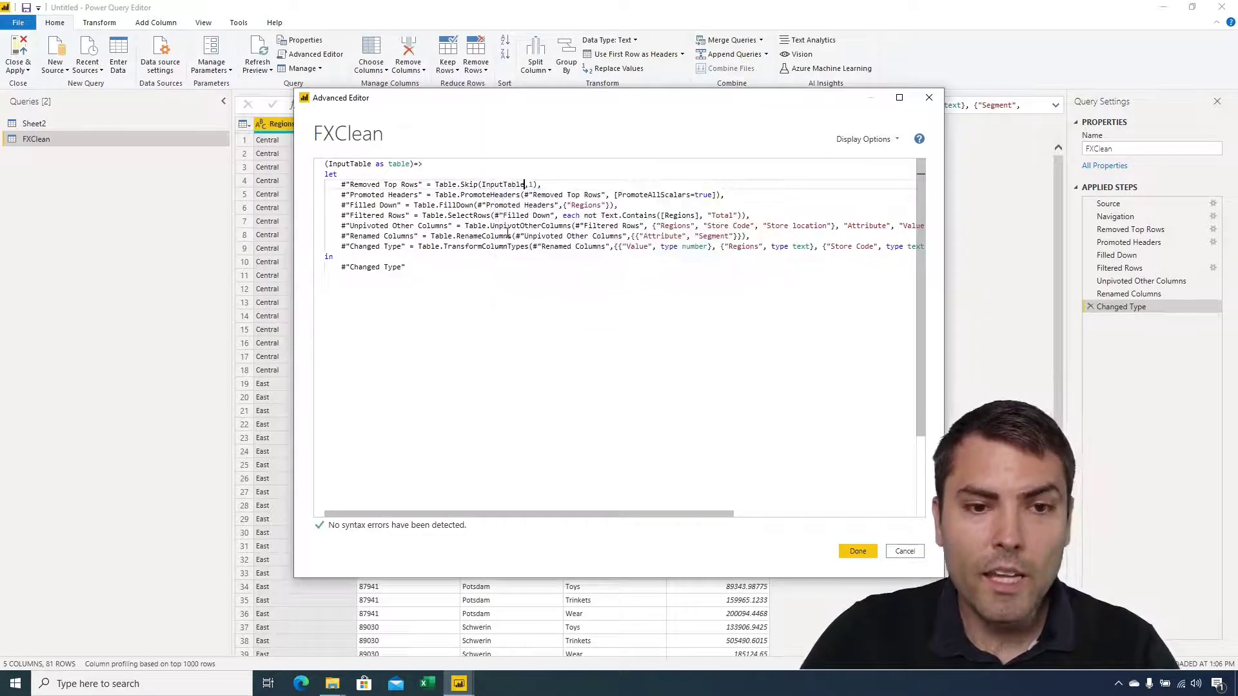
Step: Highlight the InputTable parameter, its use in Table.Skip, and the Removed Top Rows step name
{"action": "left_click", "coordinate": [364, 165]}
{"action": "left_click_drag", "start_coordinate": [371, 164], "coordinate": [328, 165]}
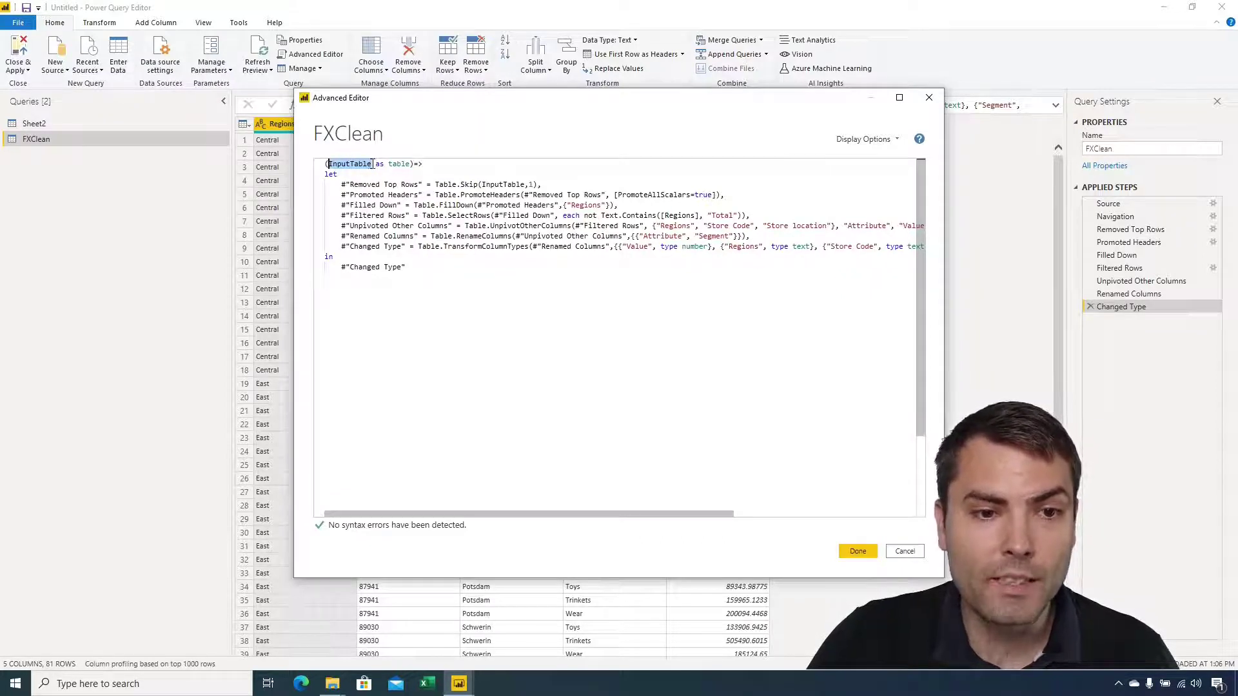
{"action": "left_click_drag", "start_coordinate": [372, 164], "coordinate": [338, 165]}
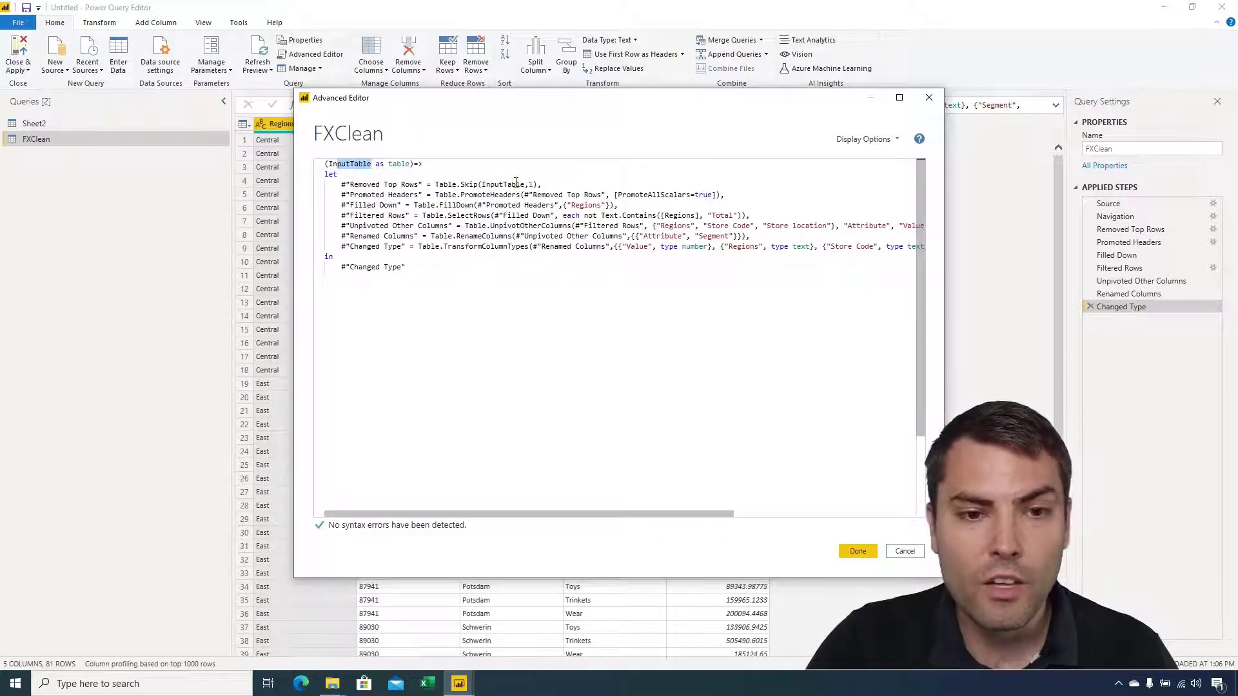
{"action": "left_click_drag", "start_coordinate": [526, 185], "coordinate": [482, 185]}
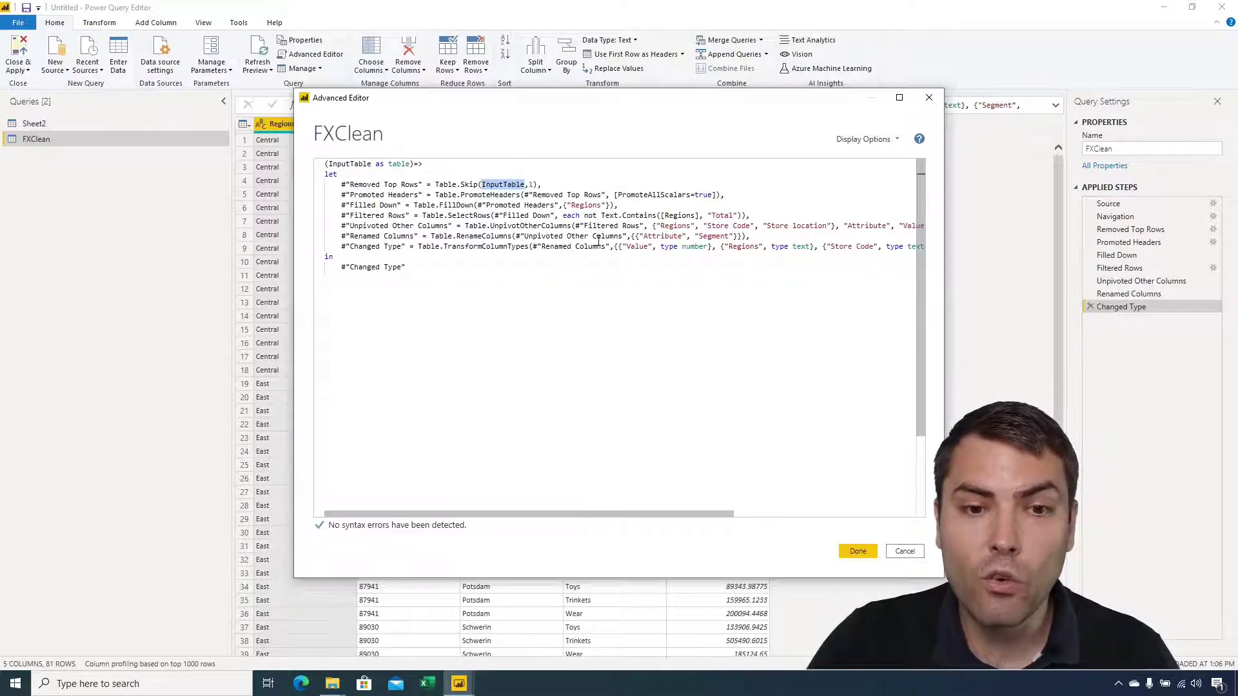
{"action": "left_click", "coordinate": [432, 273]}
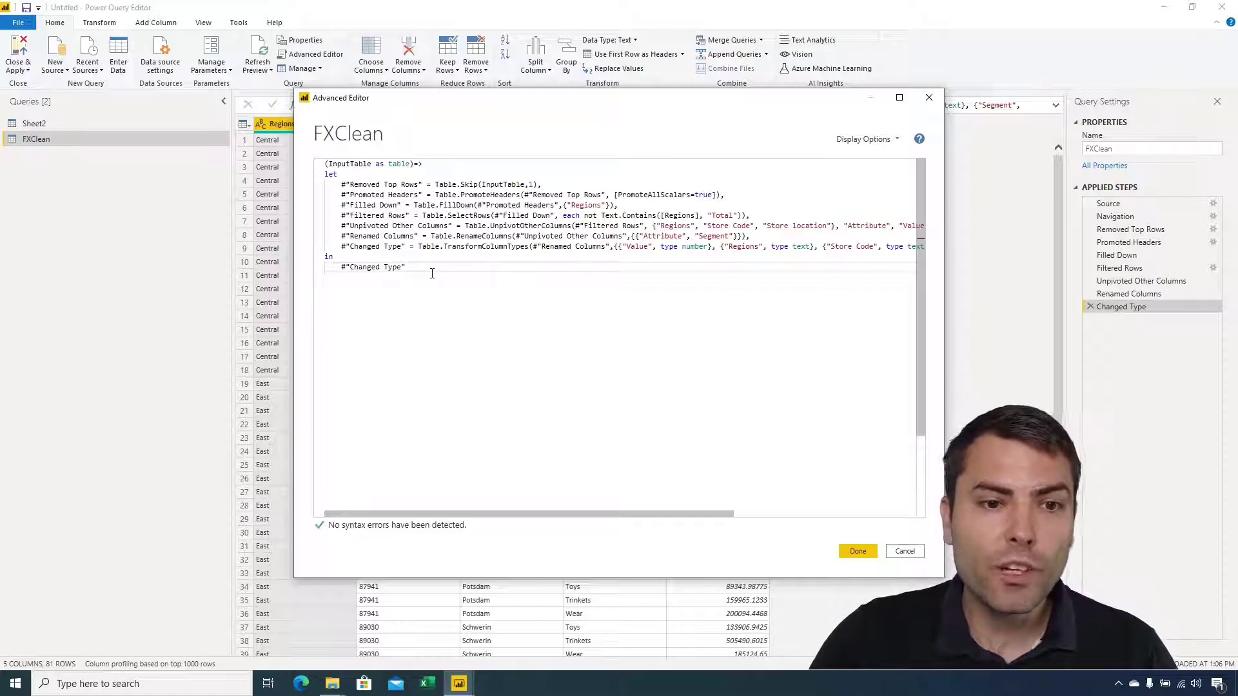
{"action": "double_click", "coordinate": [364, 185]}
Step: Review the Promoted Headers step, then confirm the edited code with Done
{"action": "left_click_drag", "start_coordinate": [342, 195], "coordinate": [422, 195]}
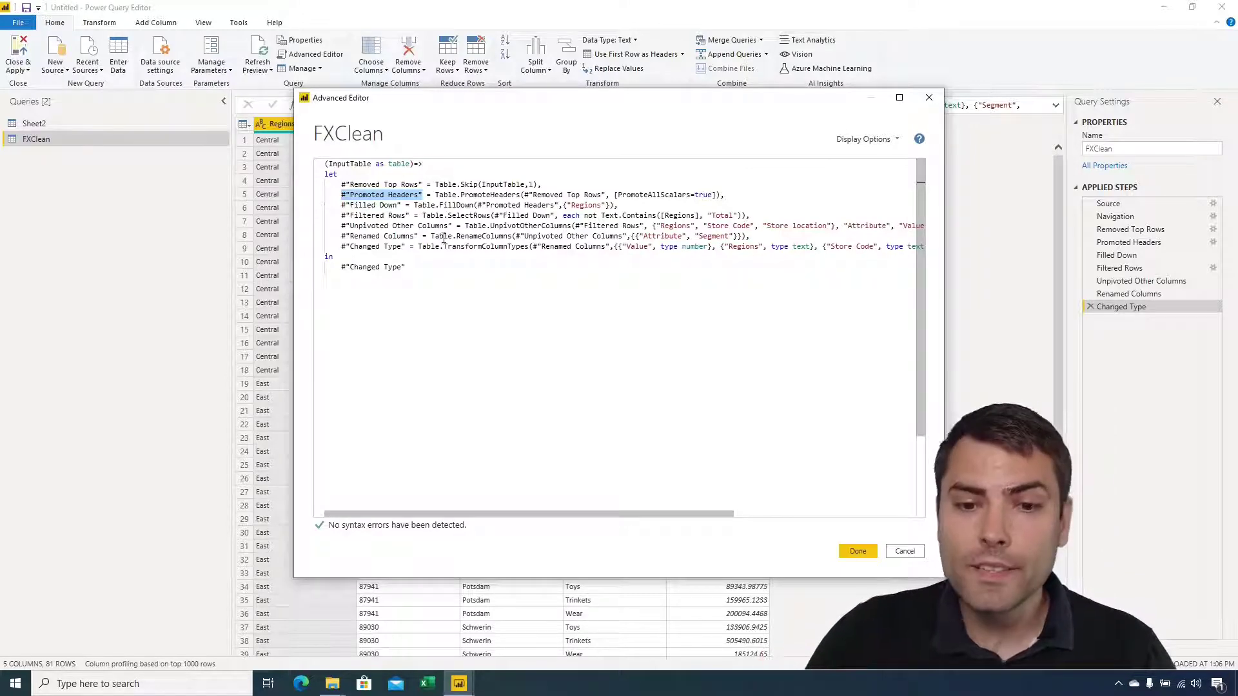
{"action": "left_click", "coordinate": [857, 551]}
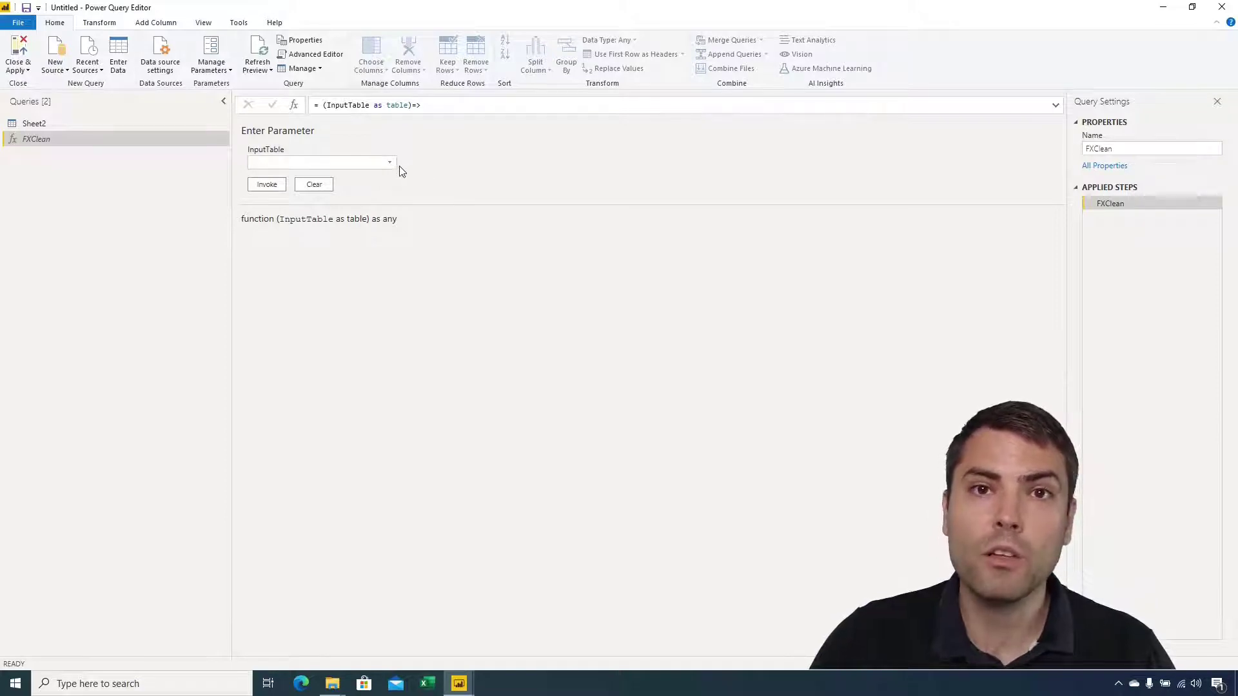
{"action": "left_click", "coordinate": [393, 166]}
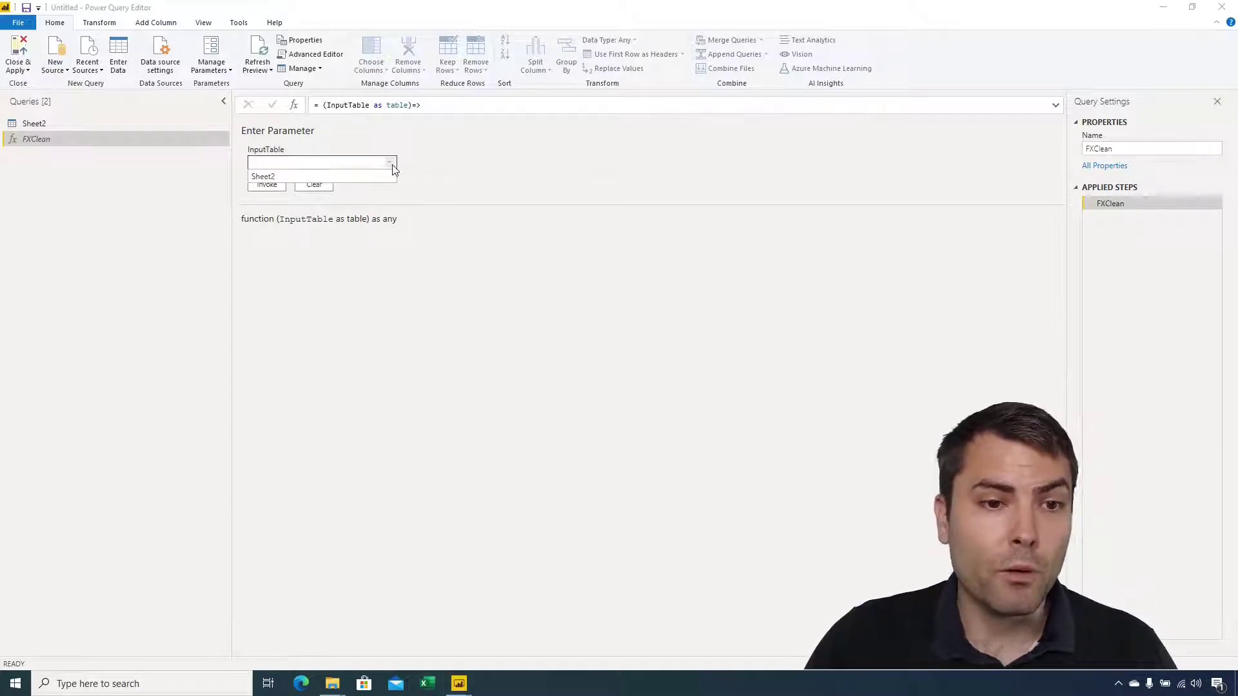
{"action": "left_click", "coordinate": [395, 168]}
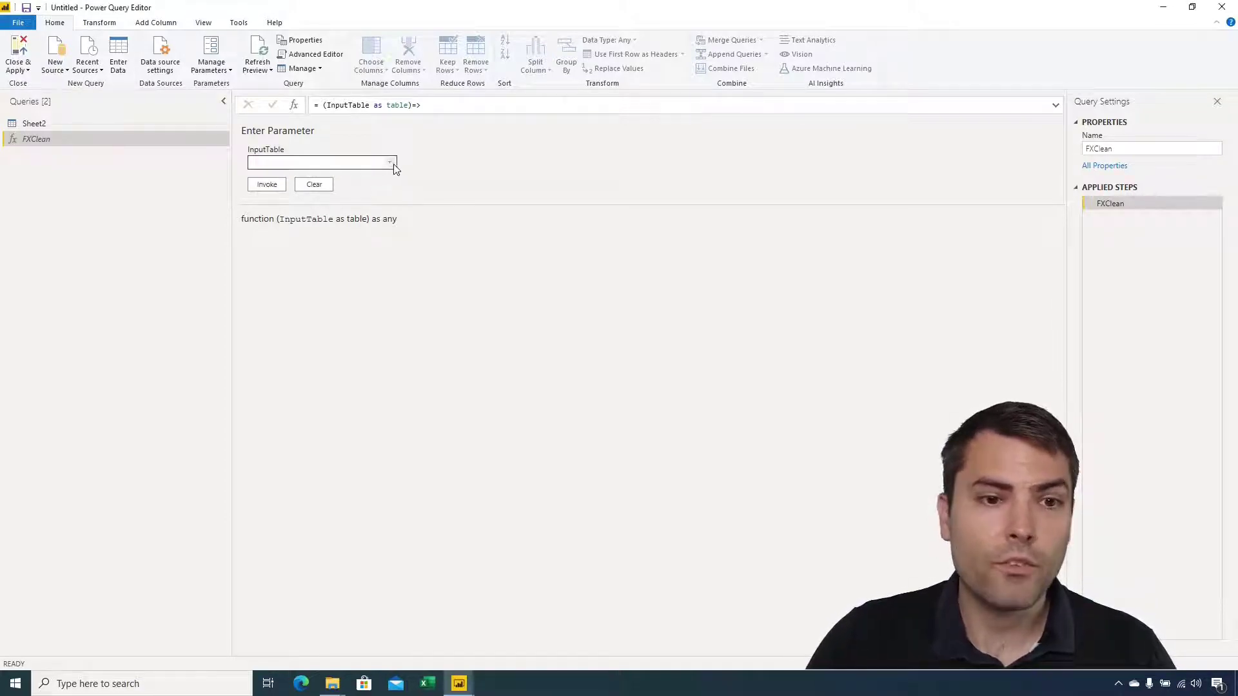
{"action": "left_click", "coordinate": [393, 165]}
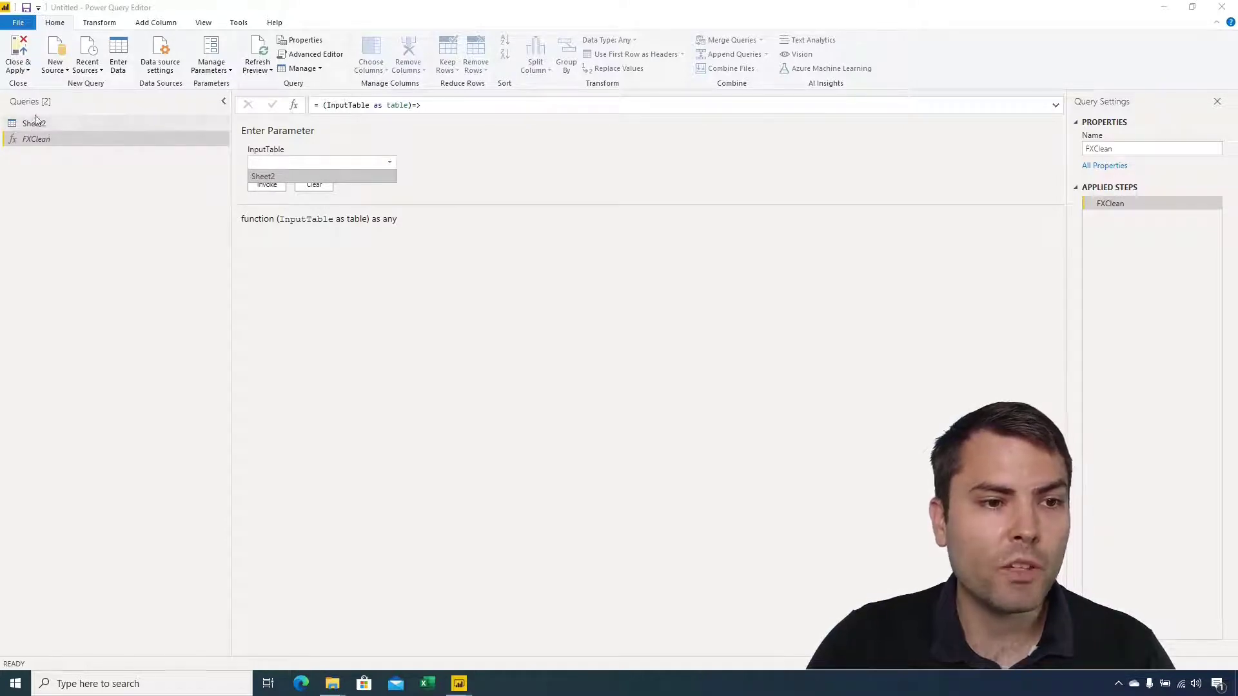
{"action": "left_click", "coordinate": [414, 169]}
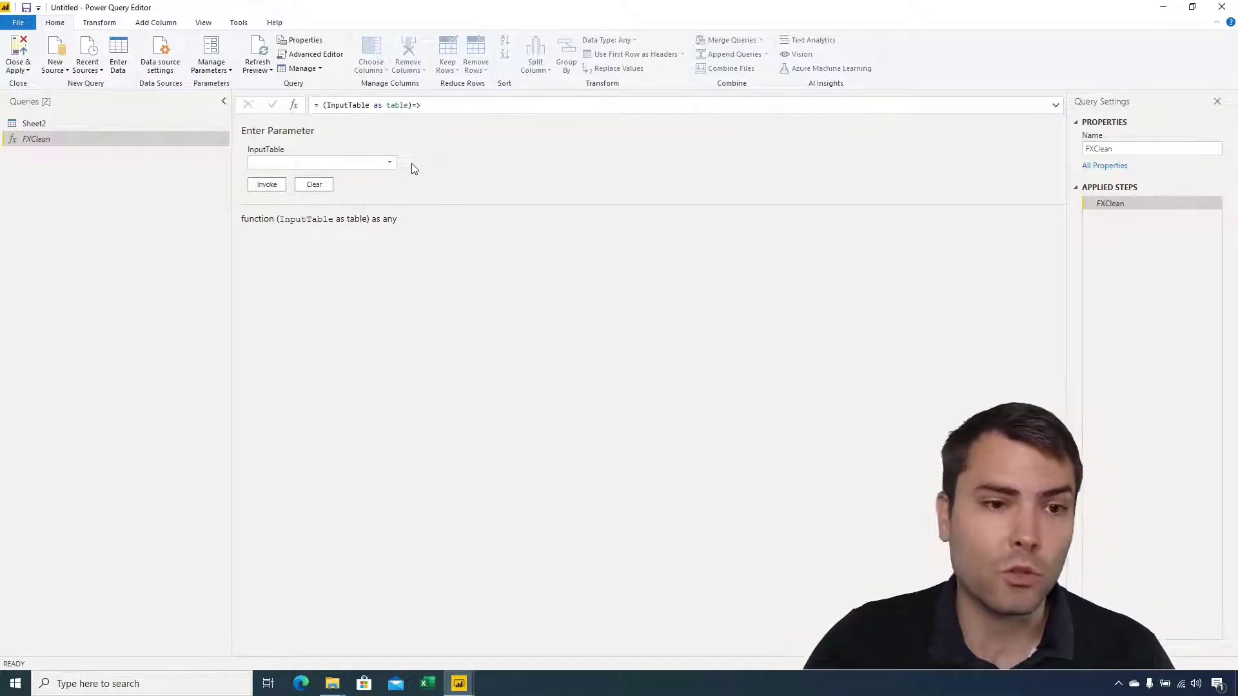
Step: Add a new Excel query loading Sheet2 of 2_Sales_By_Regions Feb'20.xlsx as Sheet2 (2)
{"action": "right_click", "coordinate": [84, 209]}
{"action": "mouse_move", "coordinate": [103, 233]}
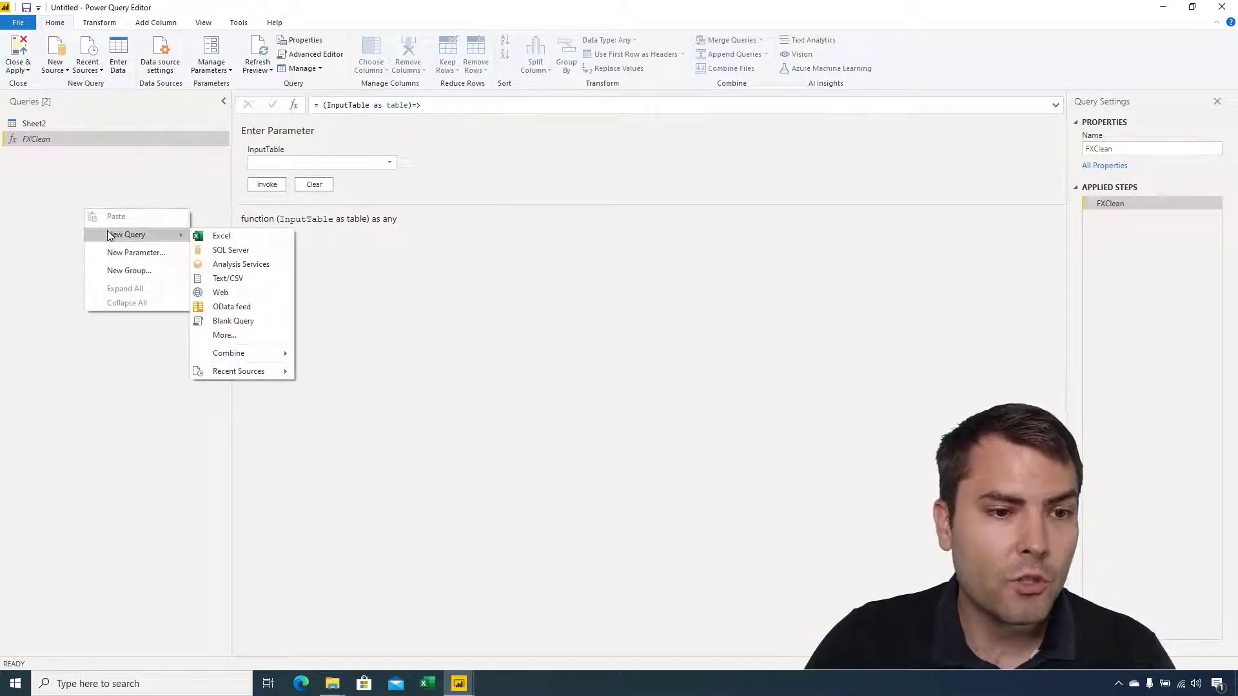
{"action": "left_click", "coordinate": [226, 238]}
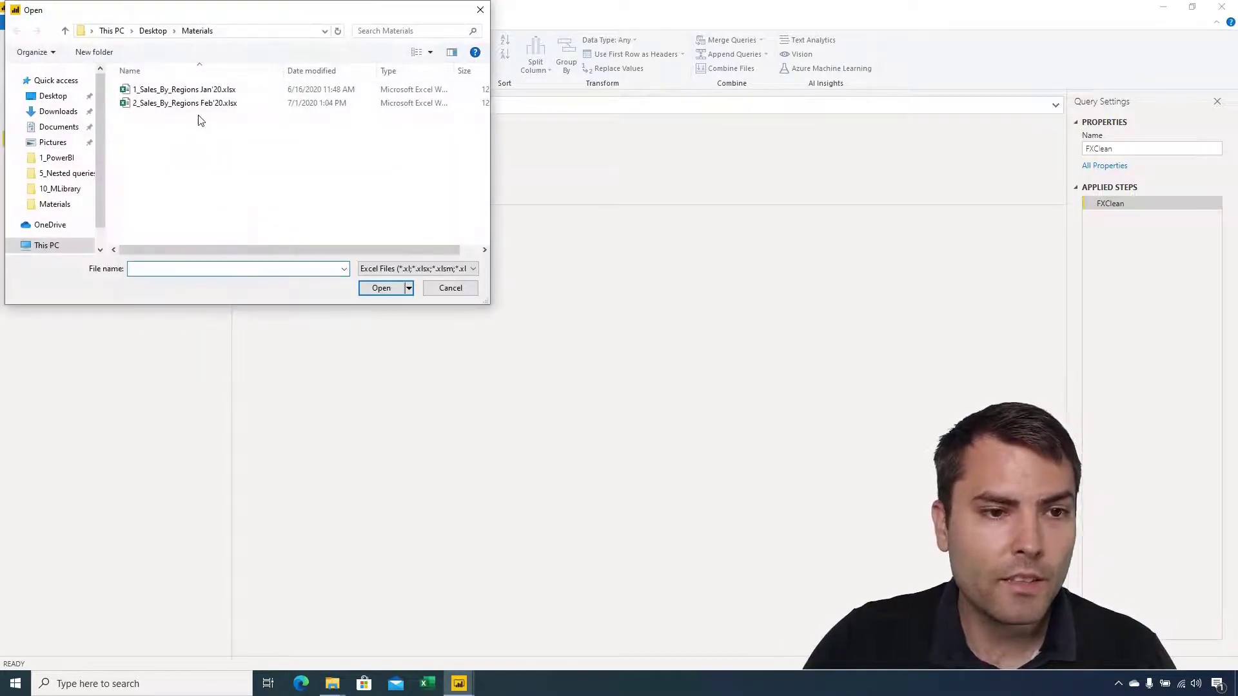
{"action": "double_click", "coordinate": [196, 105]}
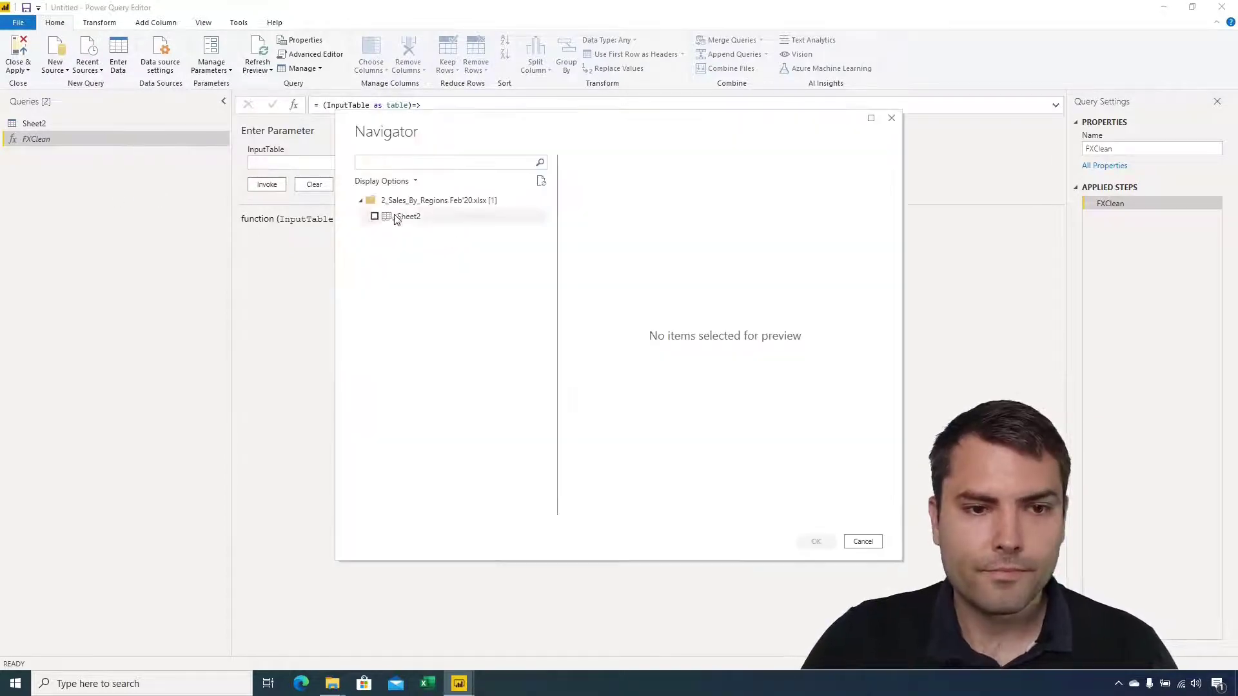
{"action": "left_click", "coordinate": [400, 216]}
{"action": "key", "text": "Return"}
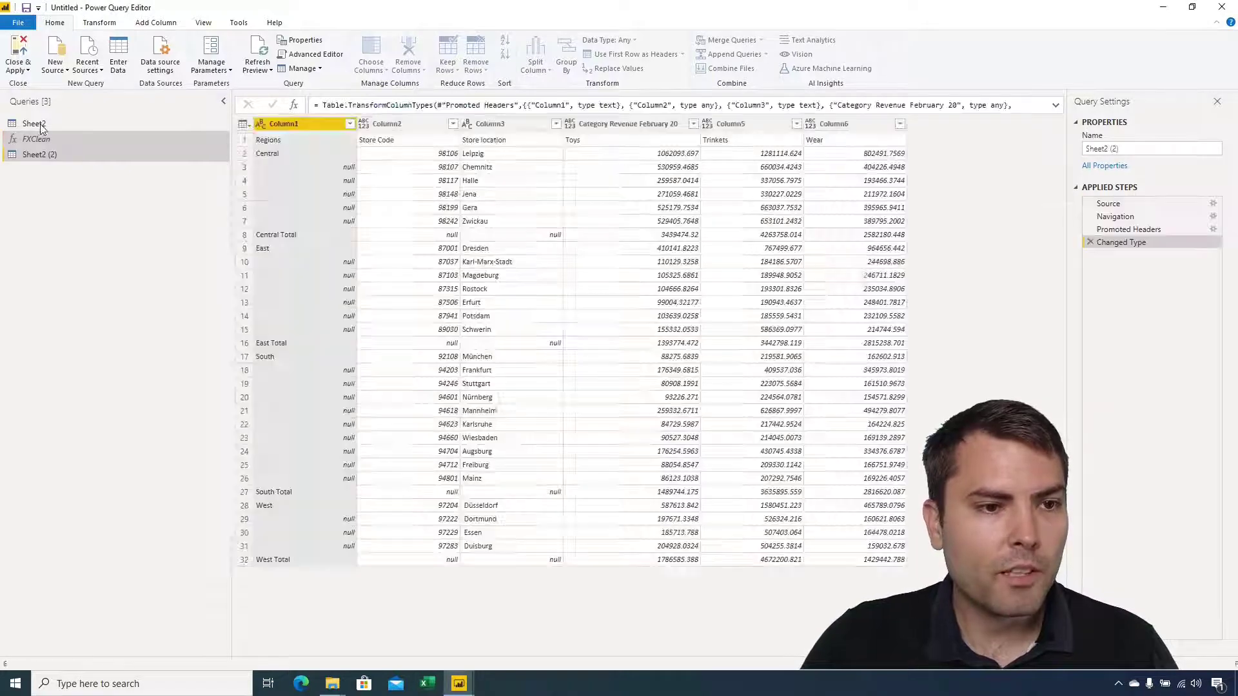
{"action": "left_click", "coordinate": [1147, 152]}
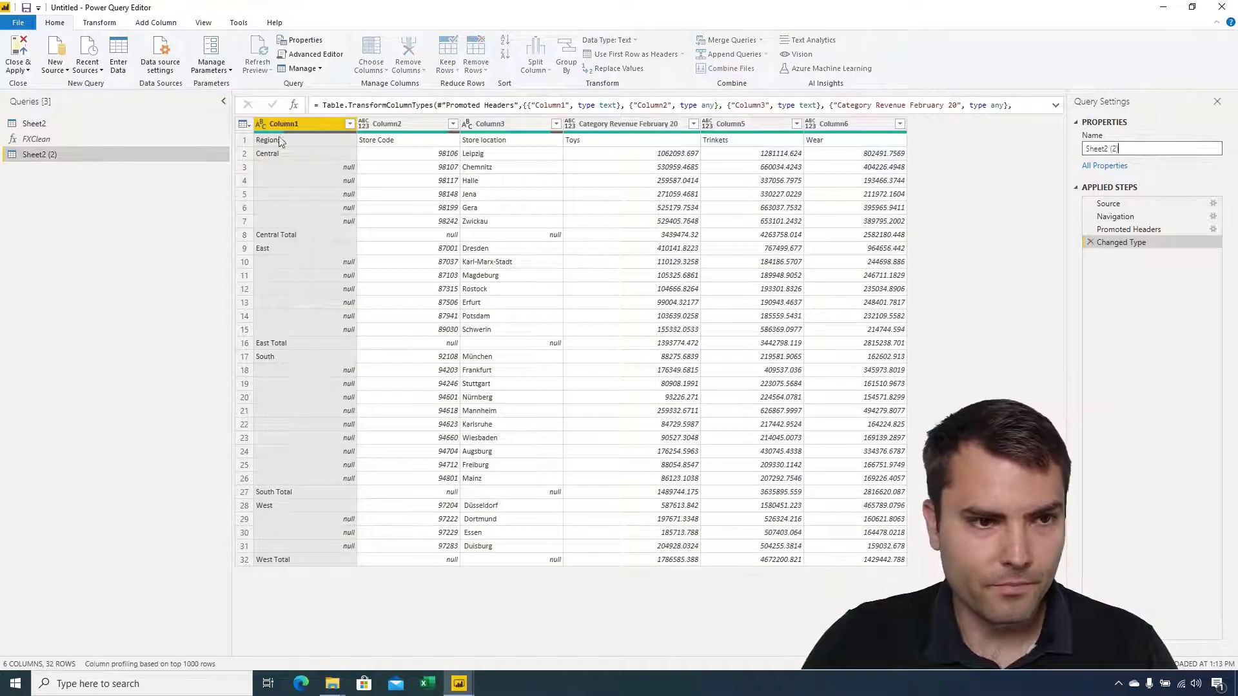
Step: Rename the Sheet2 query to January
{"action": "left_click", "coordinate": [41, 118]}
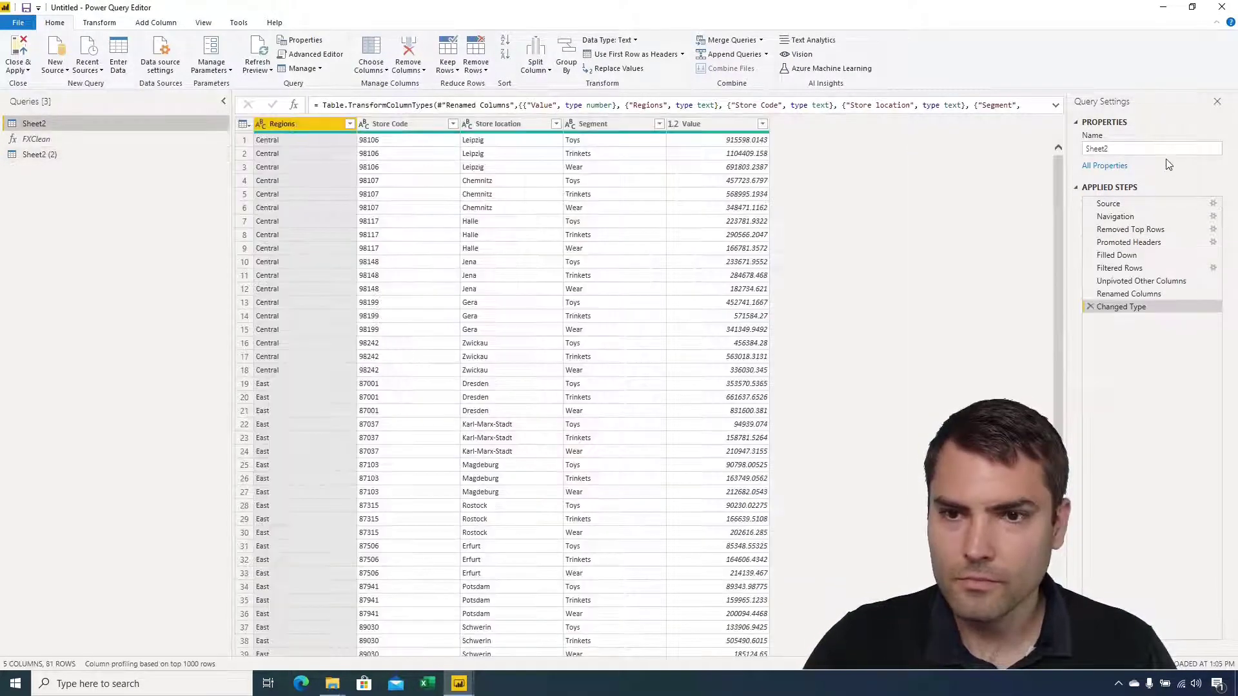
{"action": "double_click", "coordinate": [1164, 150]}
{"action": "key", "text": "BackSpace"}
{"action": "type", "text": "January"}
{"action": "key", "text": "Return"}
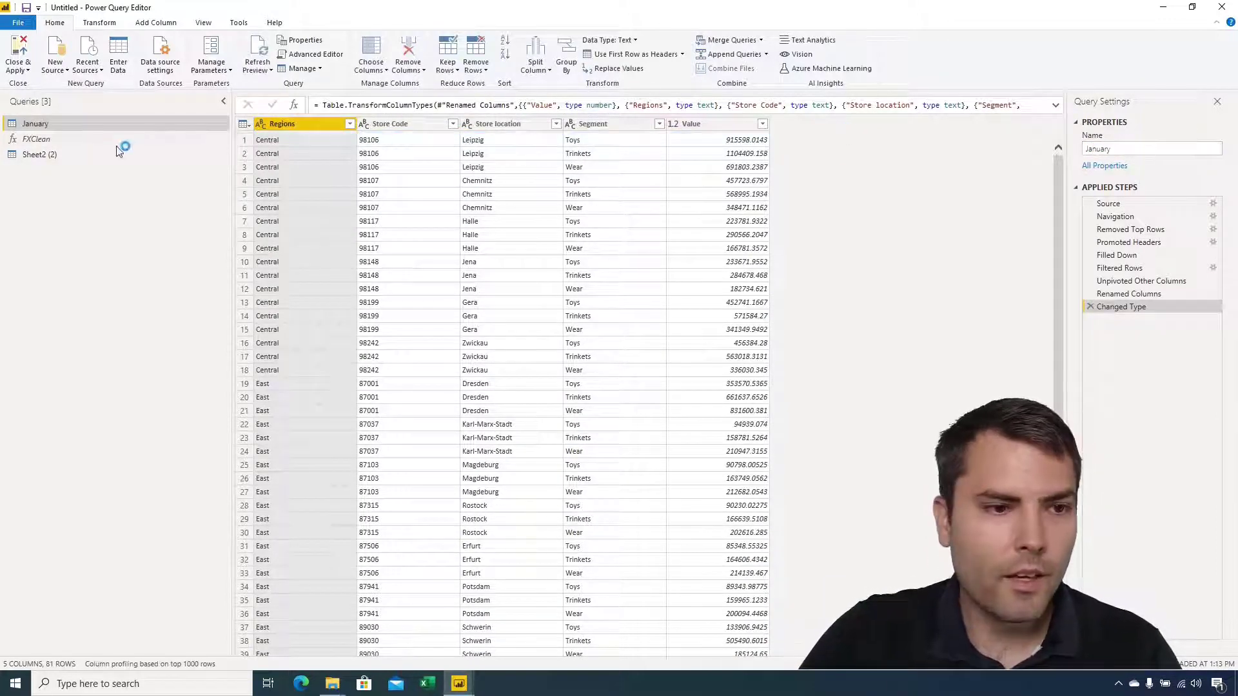
Step: Rename Sheet2 (2) to February and delete its Changed Type and Promoted Headers steps
{"action": "left_click", "coordinate": [67, 153]}
{"action": "double_click", "coordinate": [1159, 149]}
{"action": "type", "text": "February"}
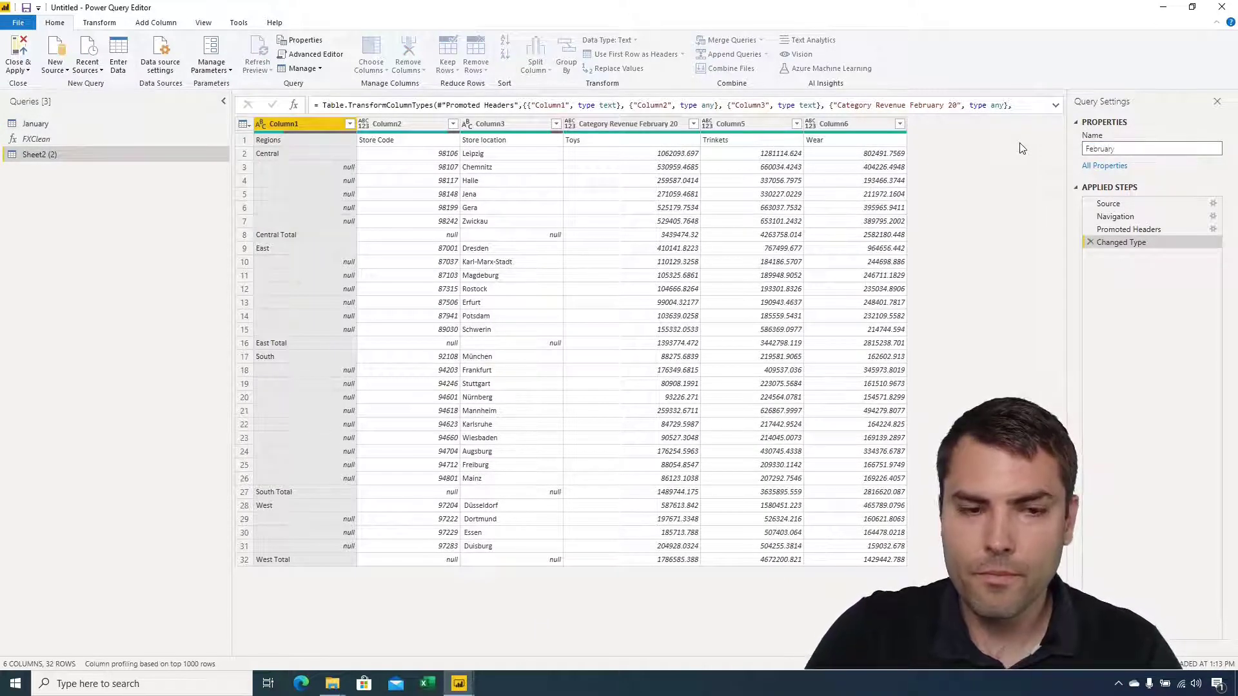
{"action": "key", "text": "Return"}
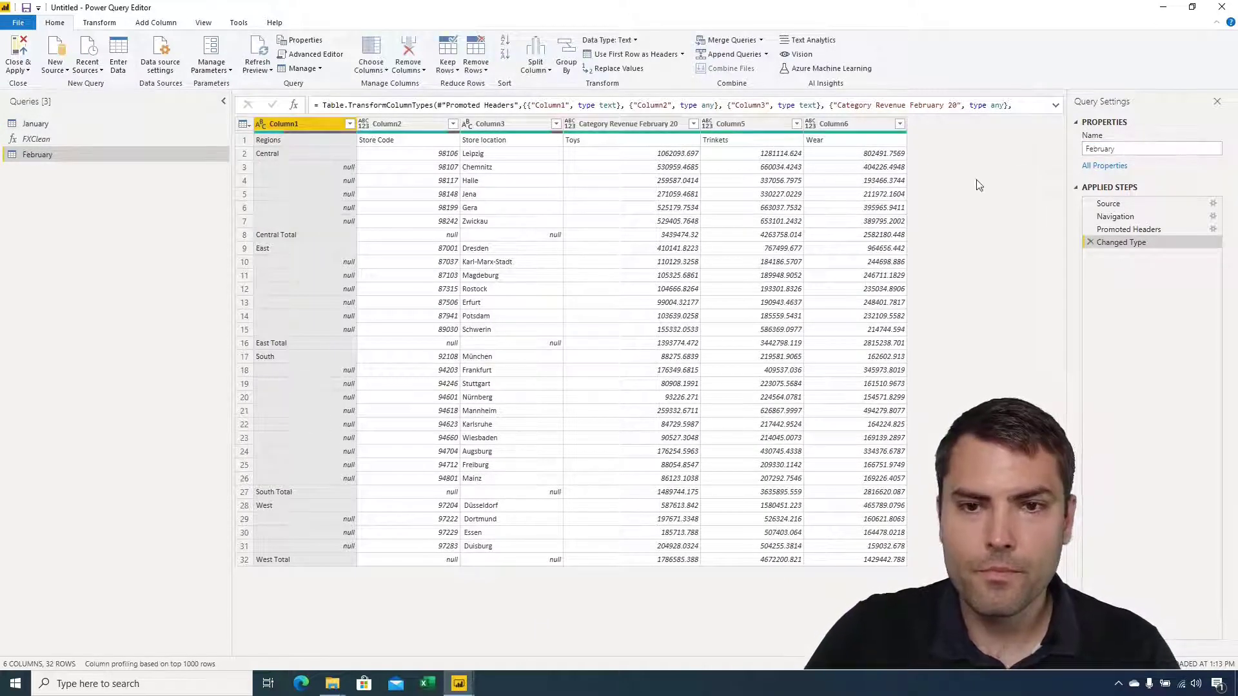
{"action": "left_click", "coordinate": [1091, 243]}
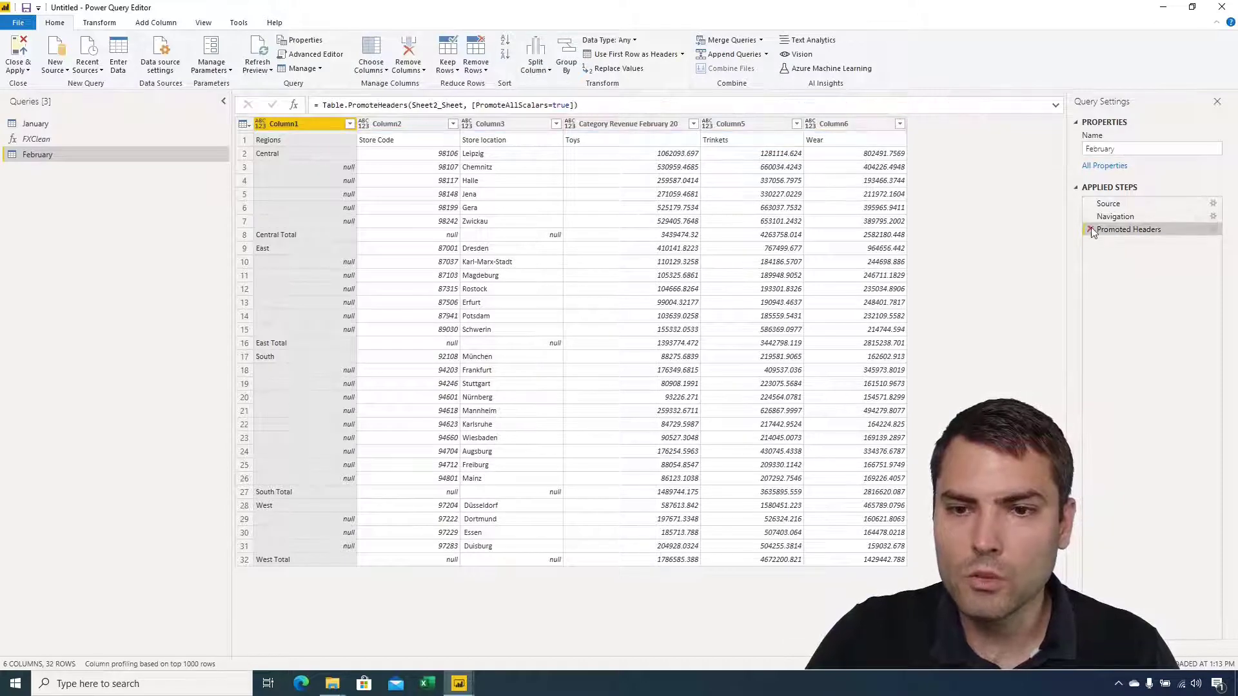
{"action": "left_click", "coordinate": [1091, 229]}
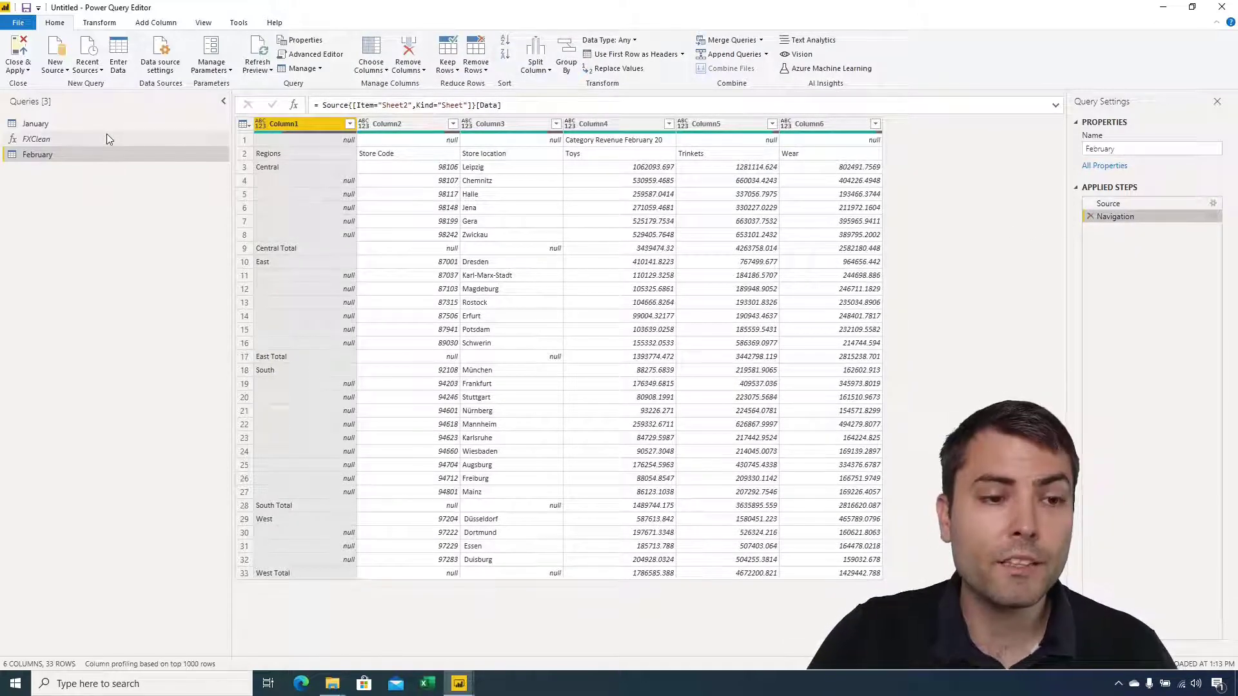
Step: Invoke FXClean with February as the InputTable, creating an Invoked Function query
{"action": "left_click", "coordinate": [59, 140]}
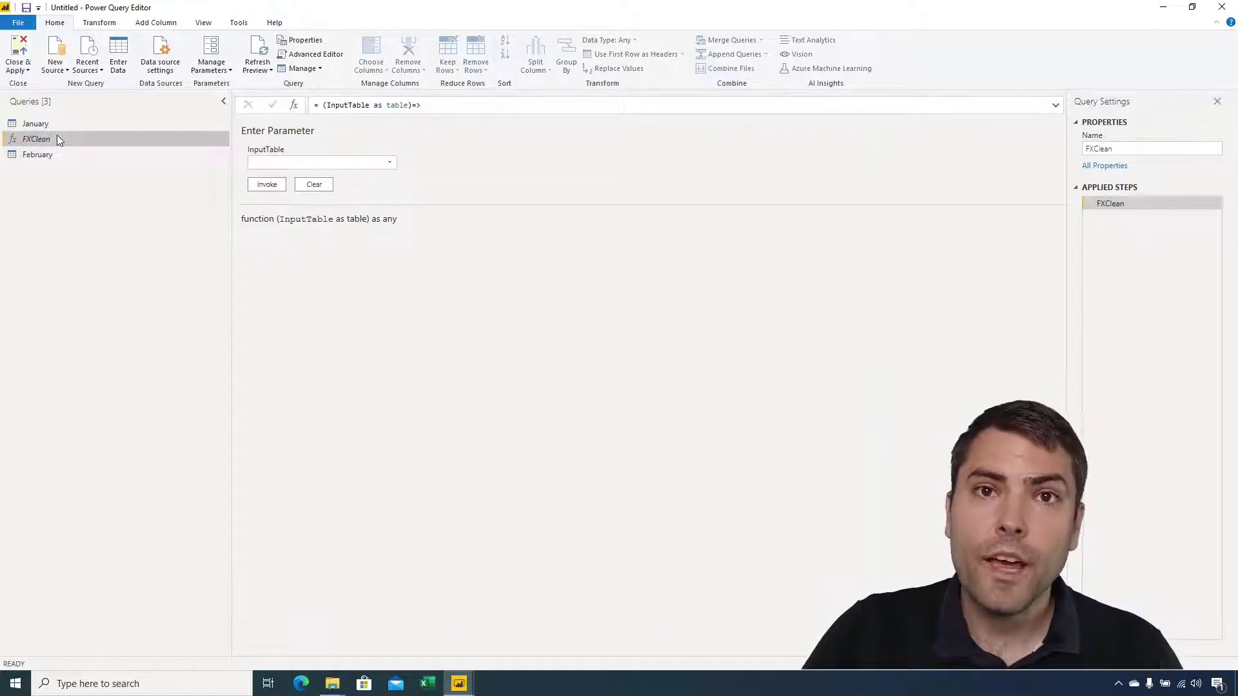
{"action": "left_click", "coordinate": [389, 163]}
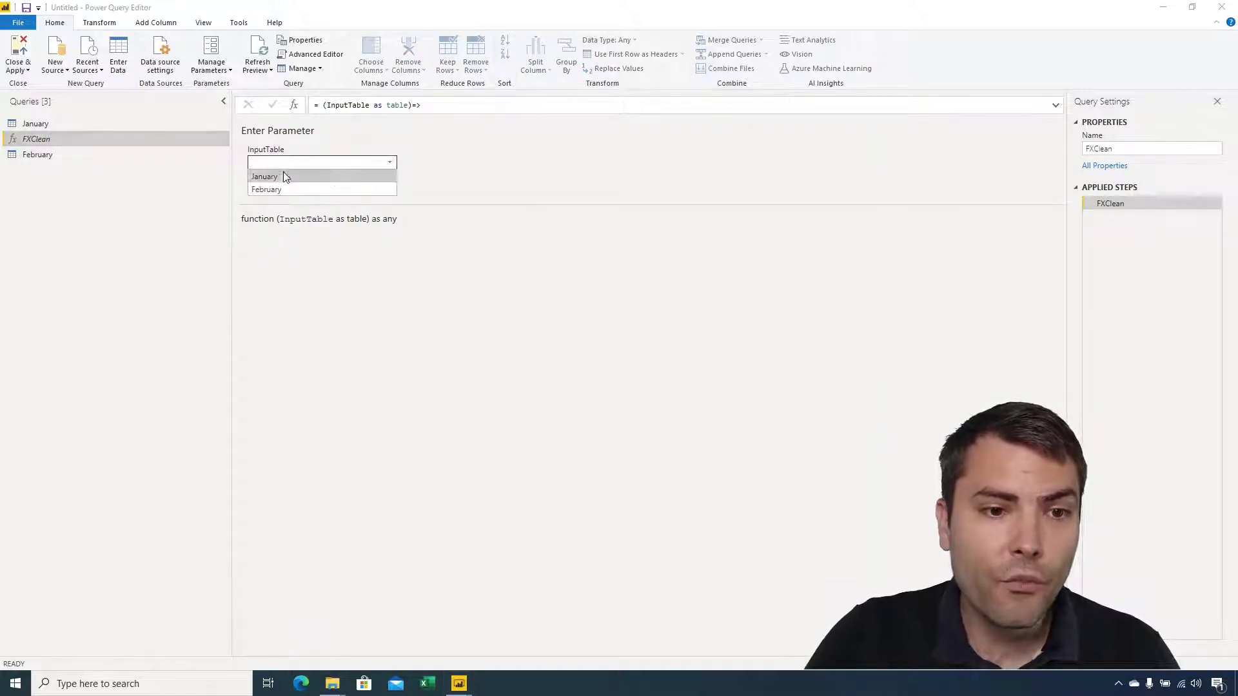
{"action": "left_click", "coordinate": [269, 191]}
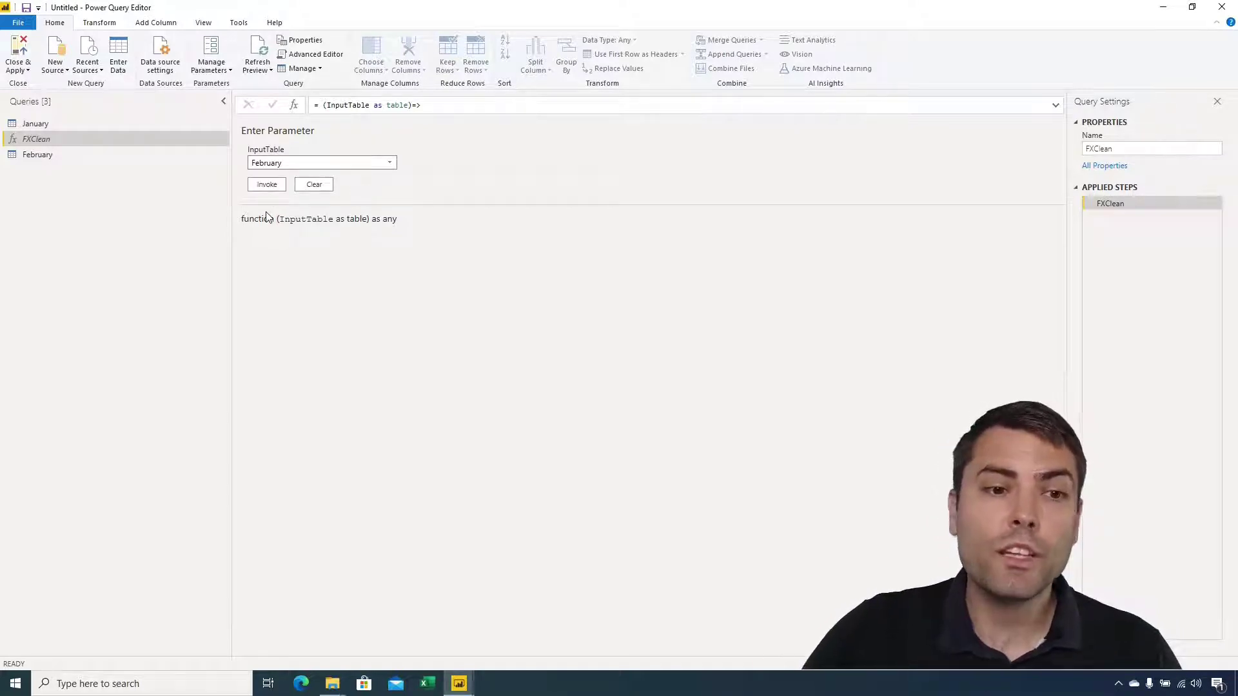
{"action": "left_click", "coordinate": [268, 185]}
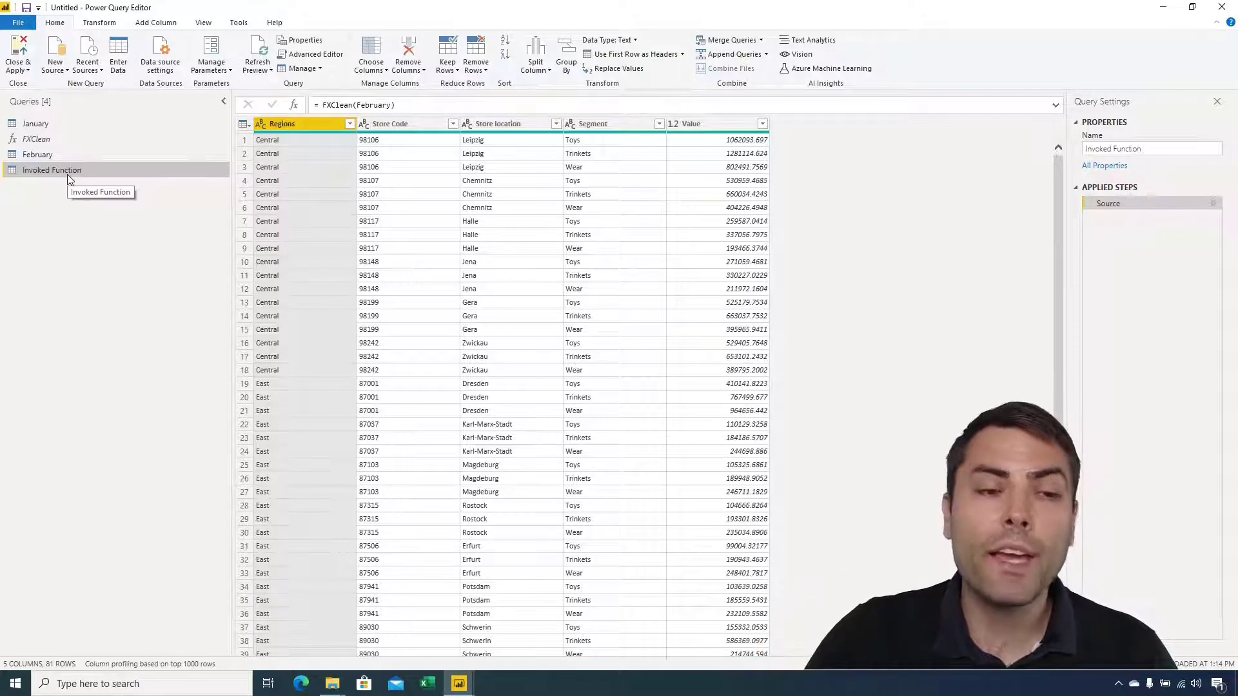
Step: In February, insert a step after Navigation with the formula FXClean(Sheet2_Sheet)
{"action": "left_click", "coordinate": [31, 156]}
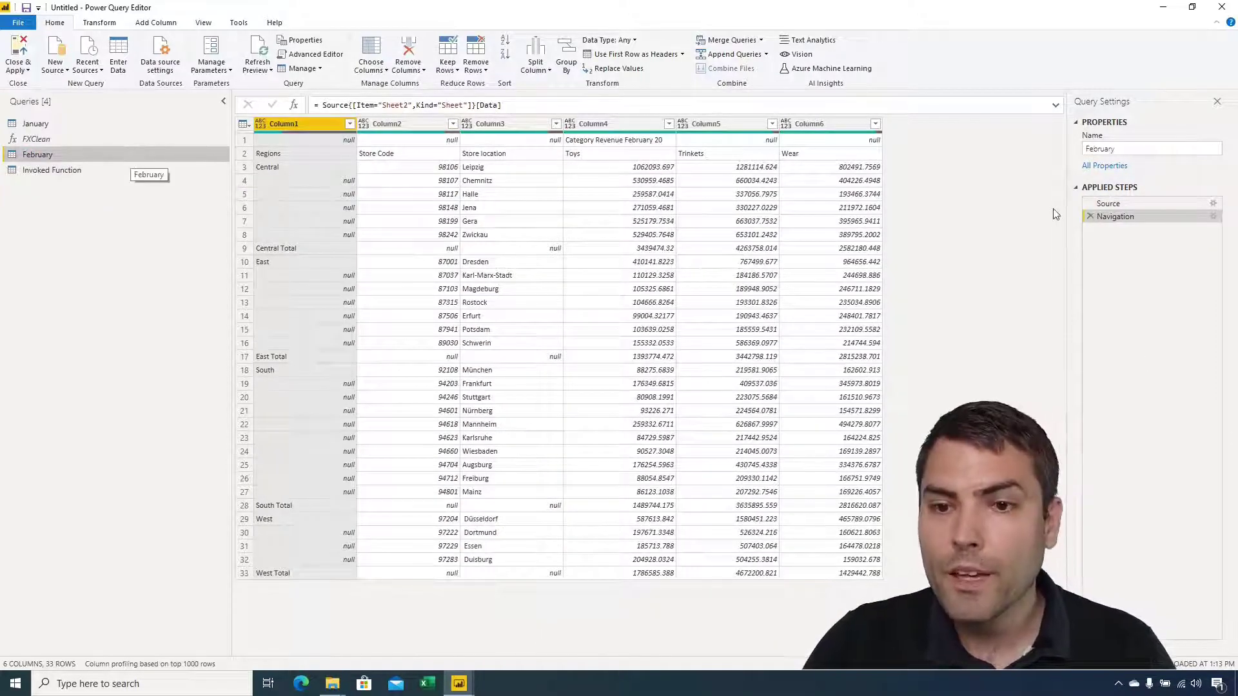
{"action": "right_click", "coordinate": [1122, 219]}
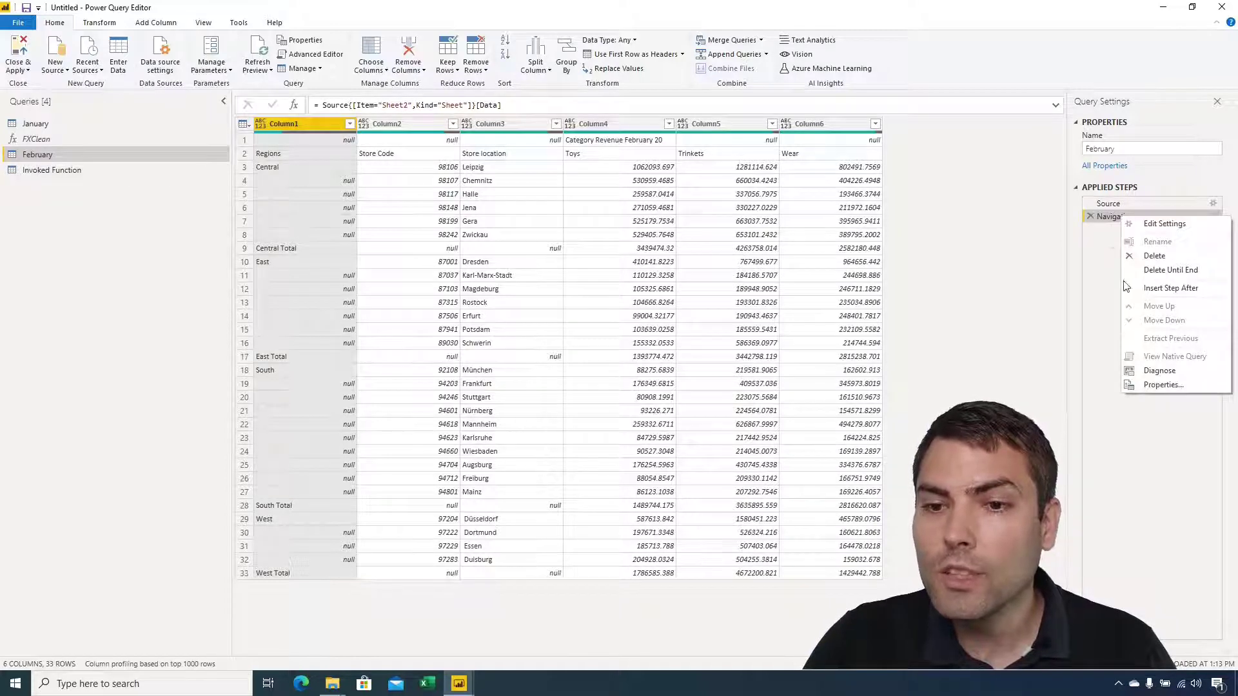
{"action": "left_click", "coordinate": [1170, 291]}
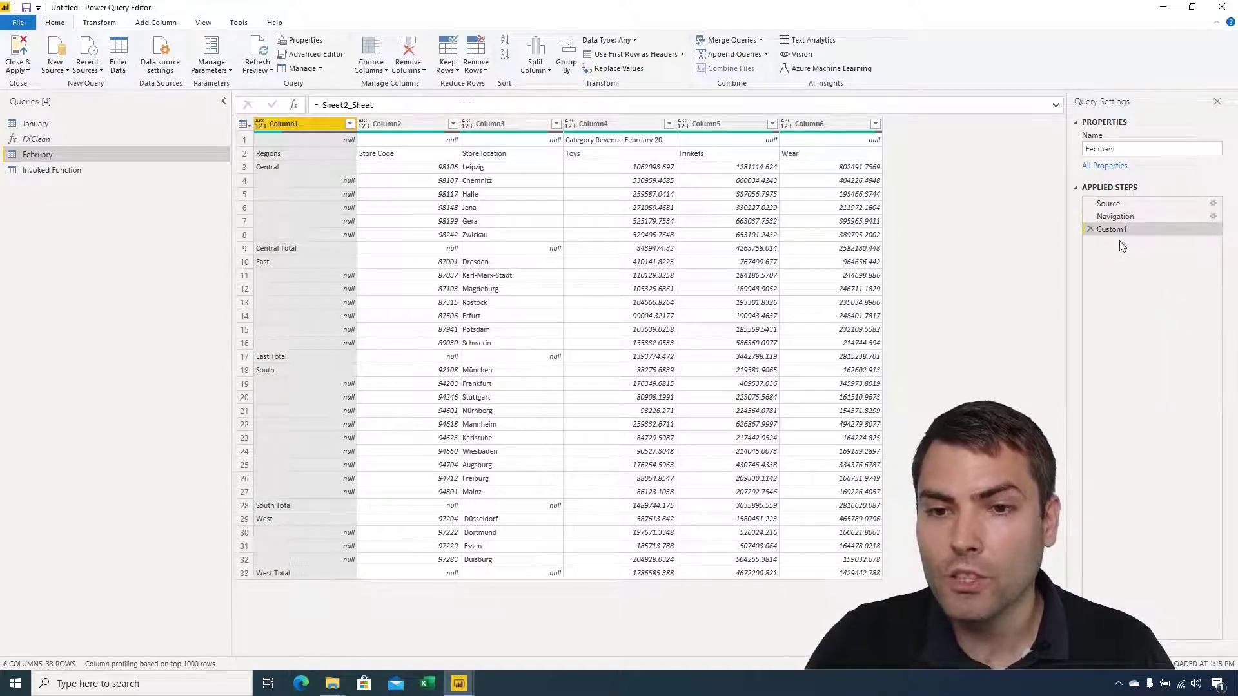
{"action": "left_click", "coordinate": [325, 108]}
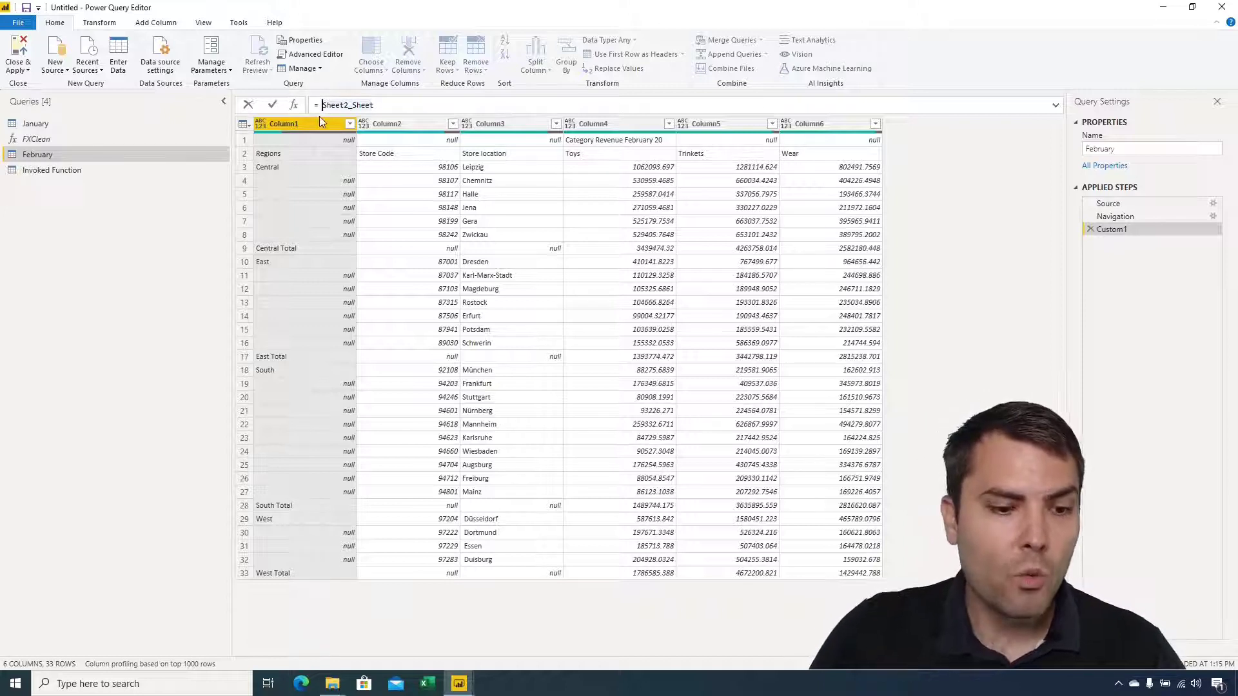
{"action": "type", "text": "FXClean("}
{"action": "type", "text": ")"}
{"action": "key", "text": "Return"}
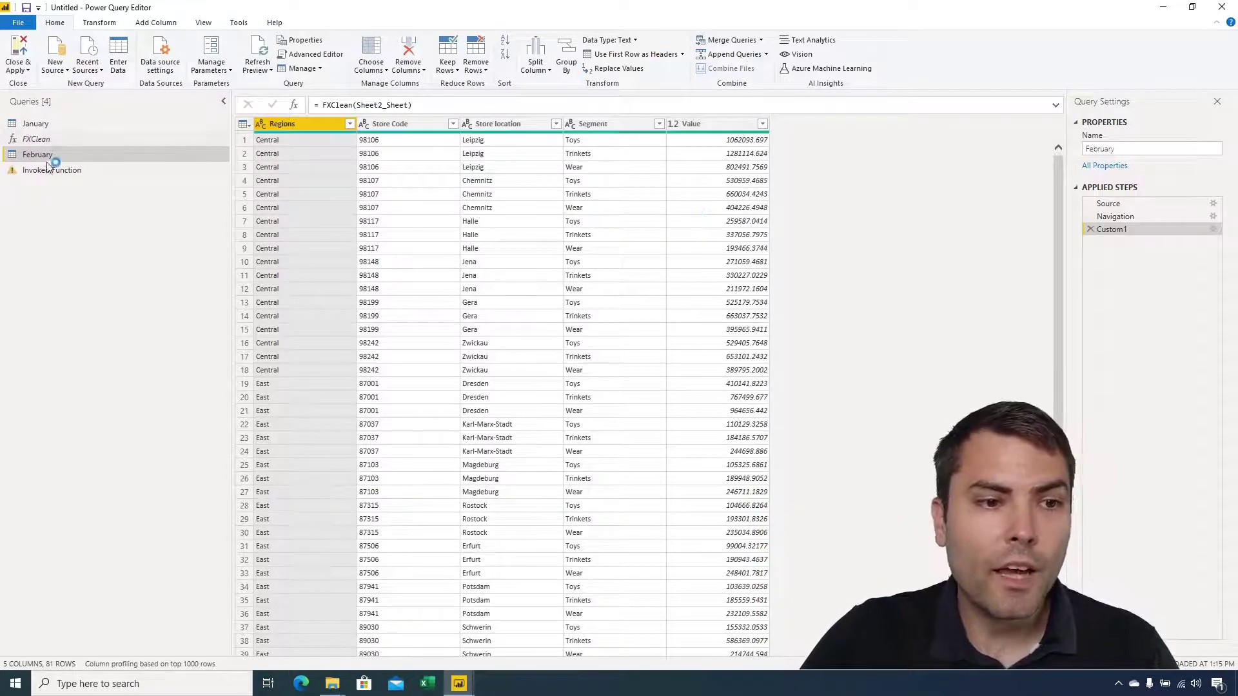
Step: Review FXClean's M code in the Advanced Editor and close it unchanged
{"action": "left_click", "coordinate": [58, 136]}
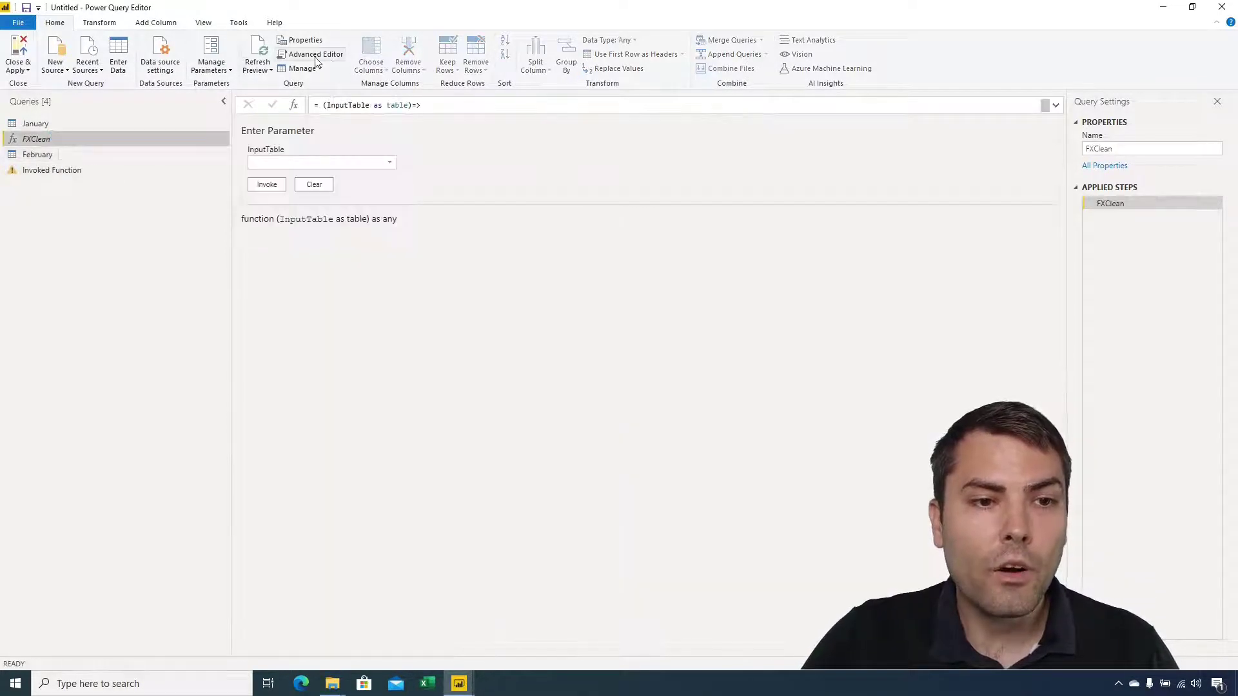
{"action": "left_click", "coordinate": [316, 54]}
{"action": "key", "text": "ctrl+a"}
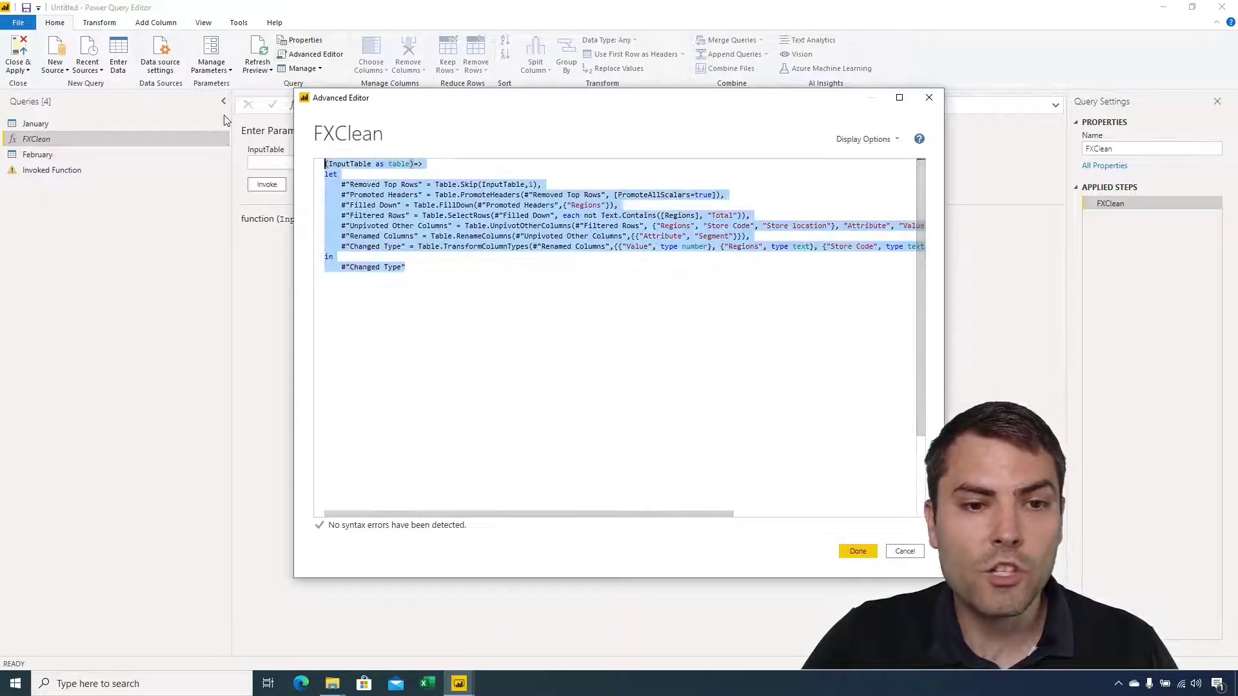
{"action": "left_click_drag", "start_coordinate": [450, 282], "coordinate": [349, 215]}
{"action": "key", "text": "ctrl+a"}
{"action": "left_click", "coordinate": [480, 288]}
{"action": "key", "text": "ctrl+a"}
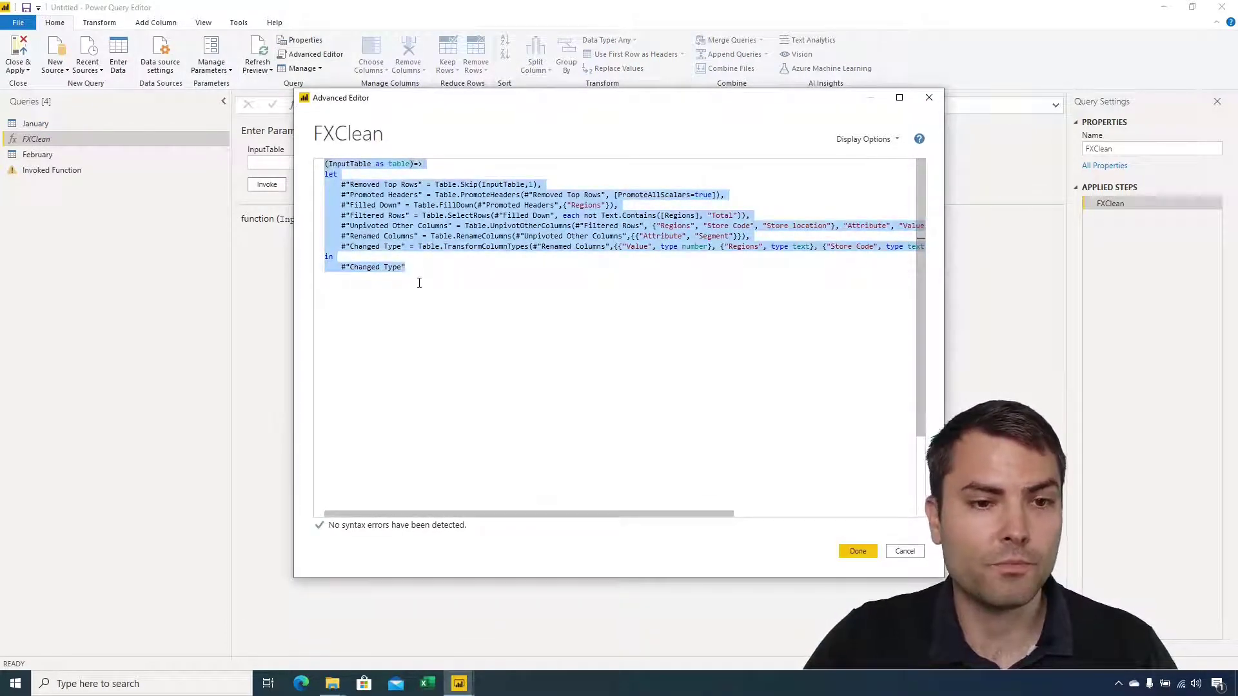
{"action": "left_click", "coordinate": [905, 552]}
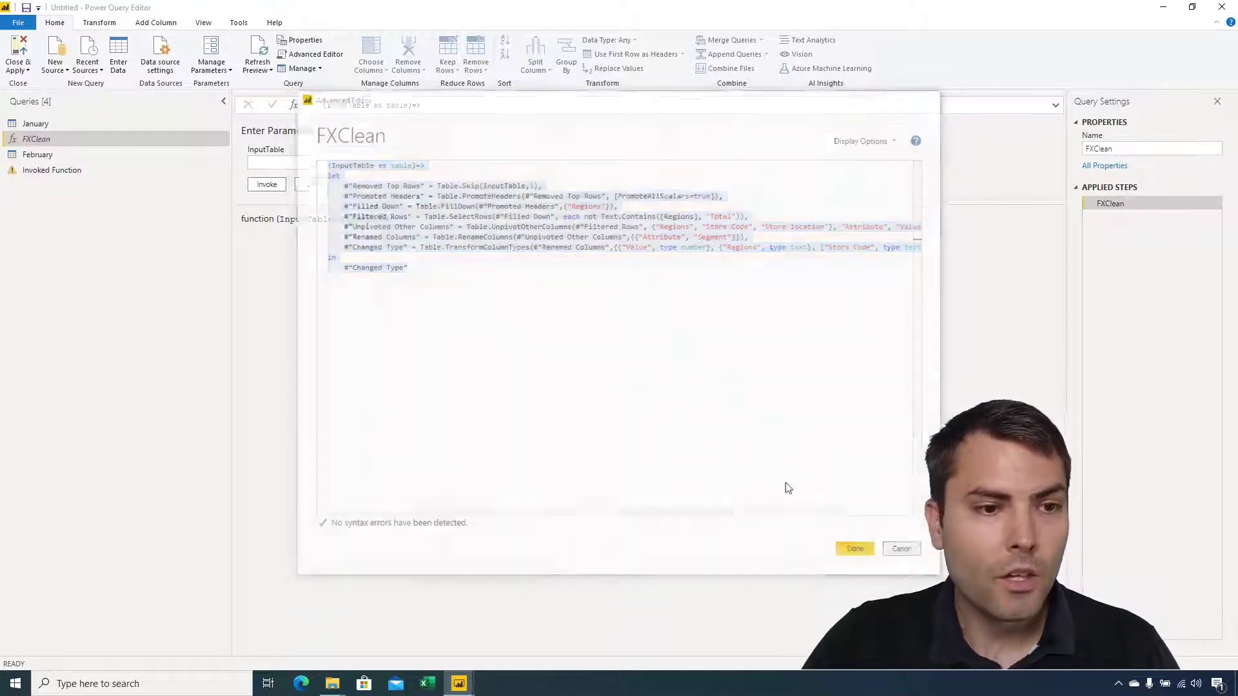
Step: Delete the Invoked Function query
{"action": "left_click", "coordinate": [103, 172]}
{"action": "right_click", "coordinate": [86, 169]}
{"action": "left_click", "coordinate": [151, 208]}
{"action": "left_click", "coordinate": [679, 361]}
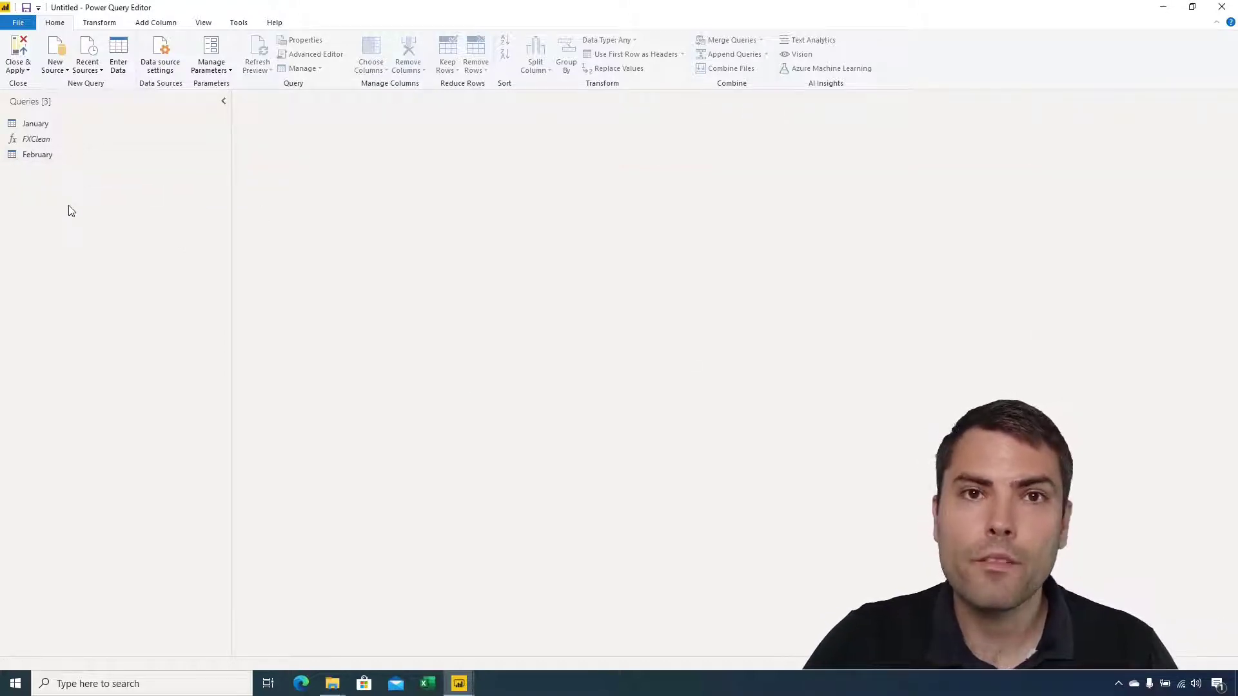
Step: Rename February's Custom1 step to 'Call to FX function'
{"action": "left_click", "coordinate": [46, 154]}
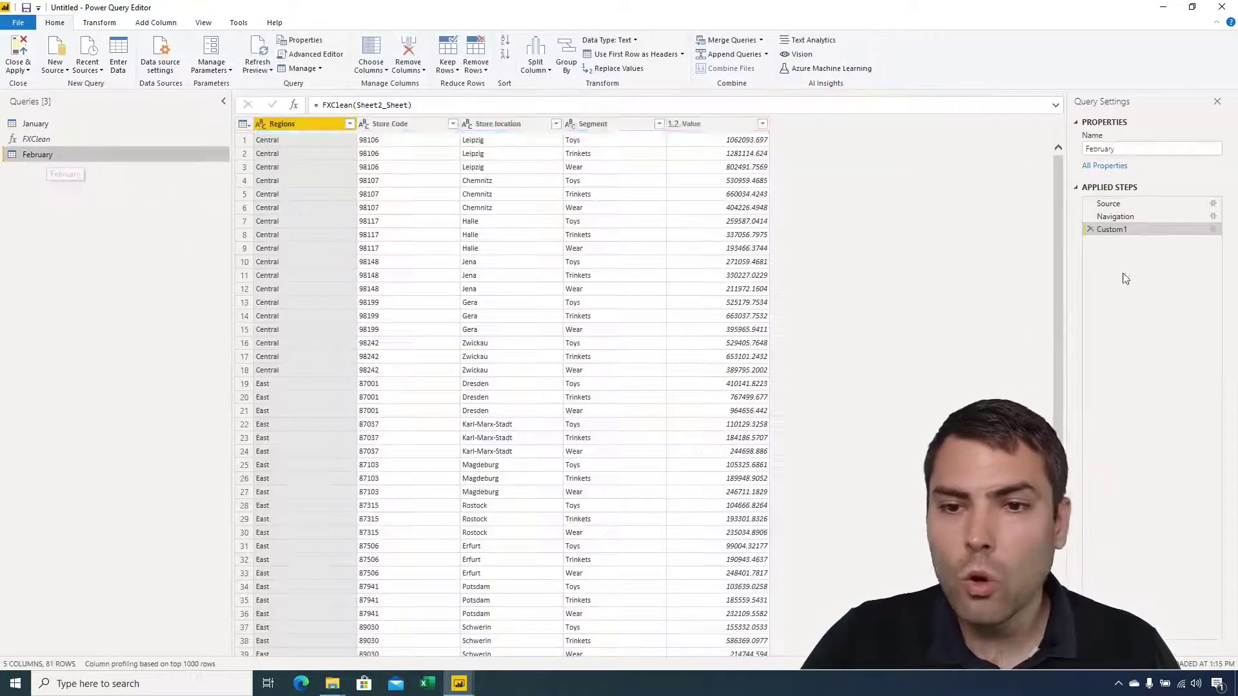
{"action": "right_click", "coordinate": [1122, 227]}
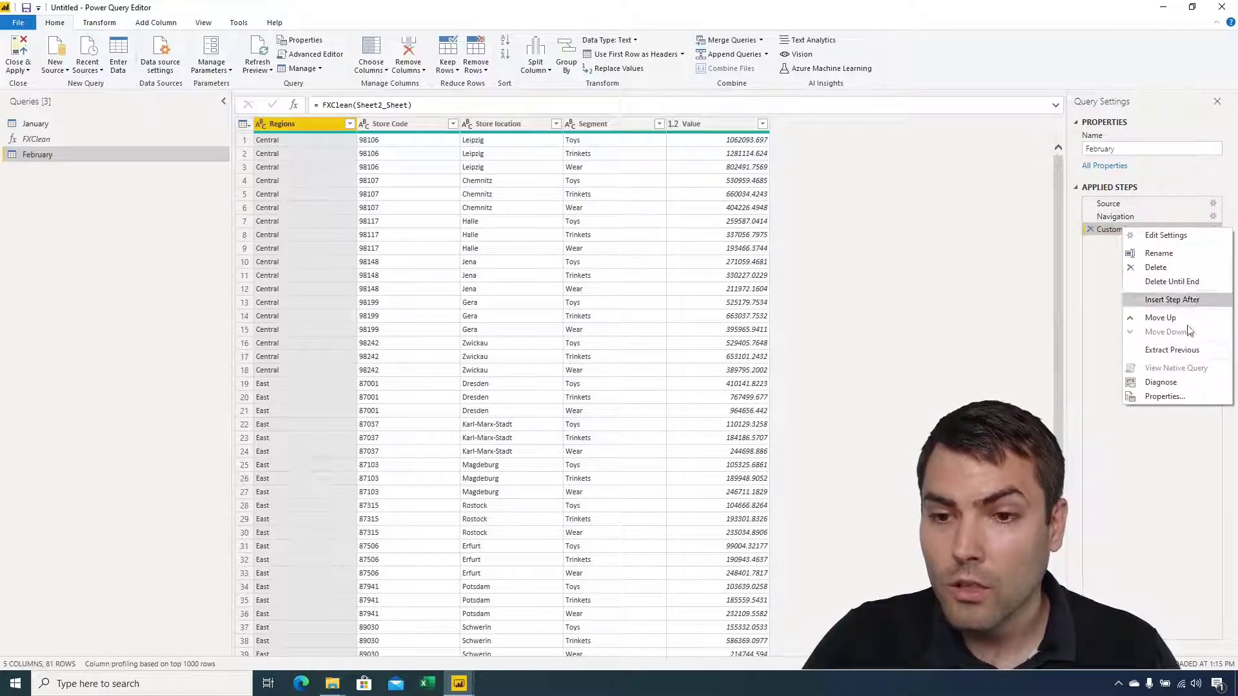
{"action": "left_click", "coordinate": [1154, 253]}
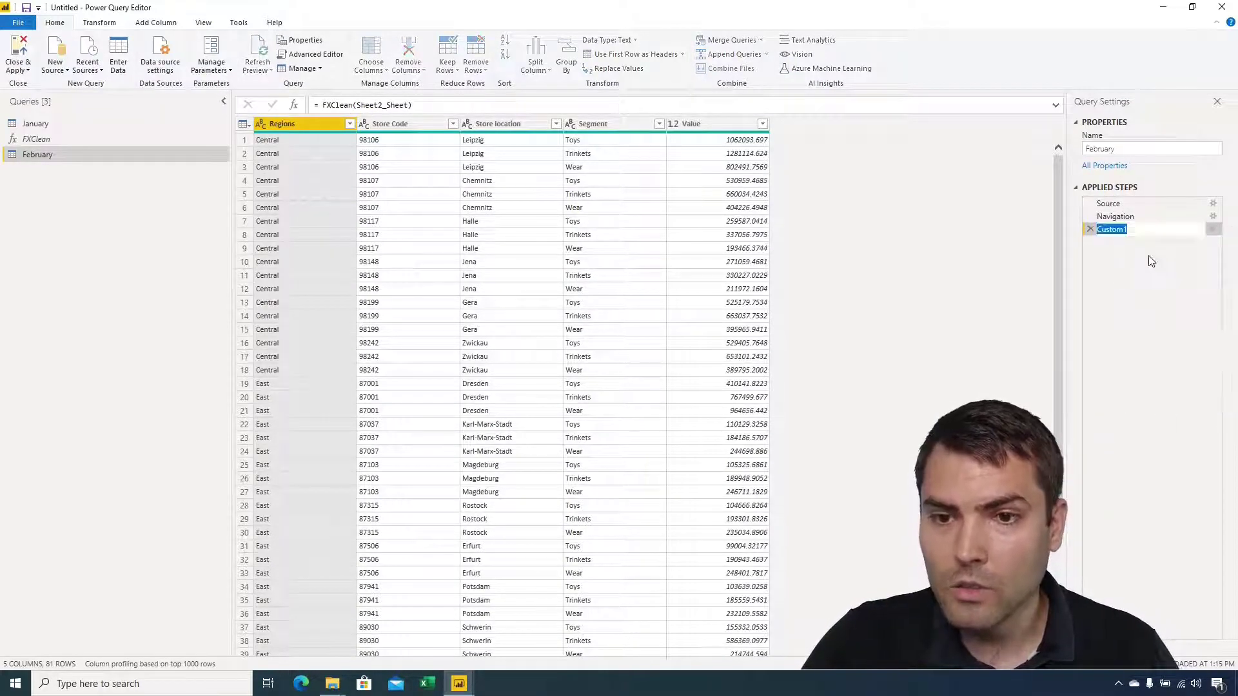
{"action": "type", "text": "Call "}
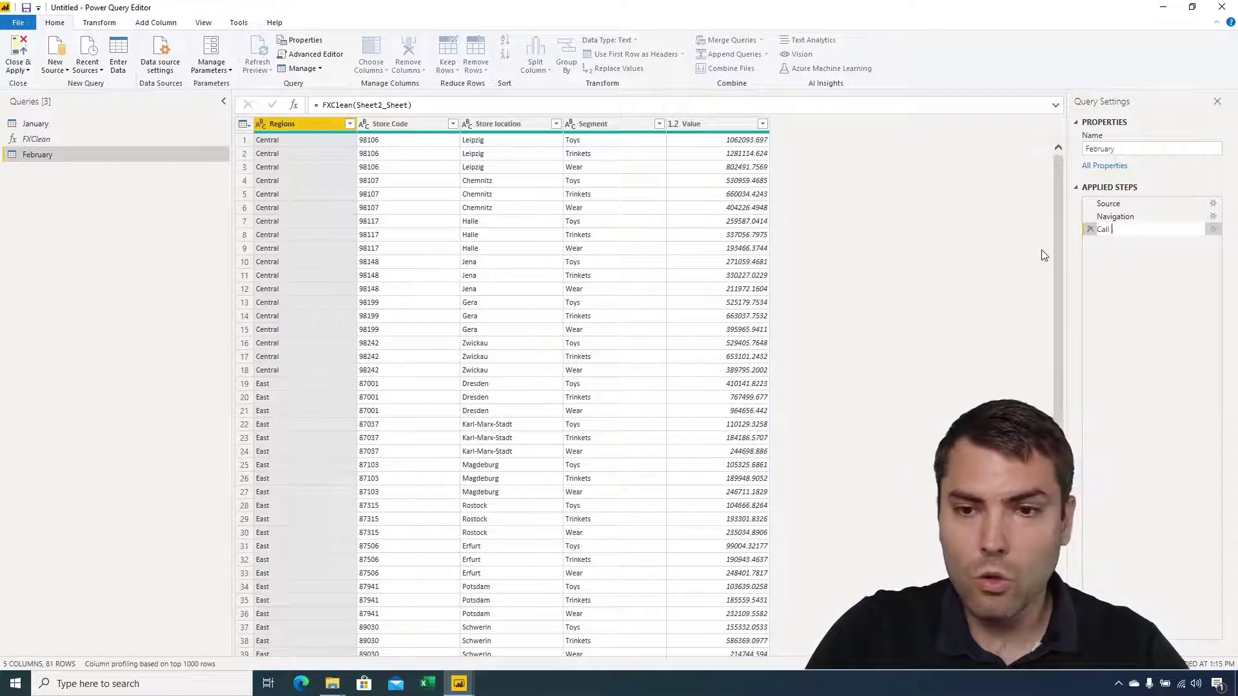
{"action": "type", "text": "to FX function"}
{"action": "key", "text": "Return"}
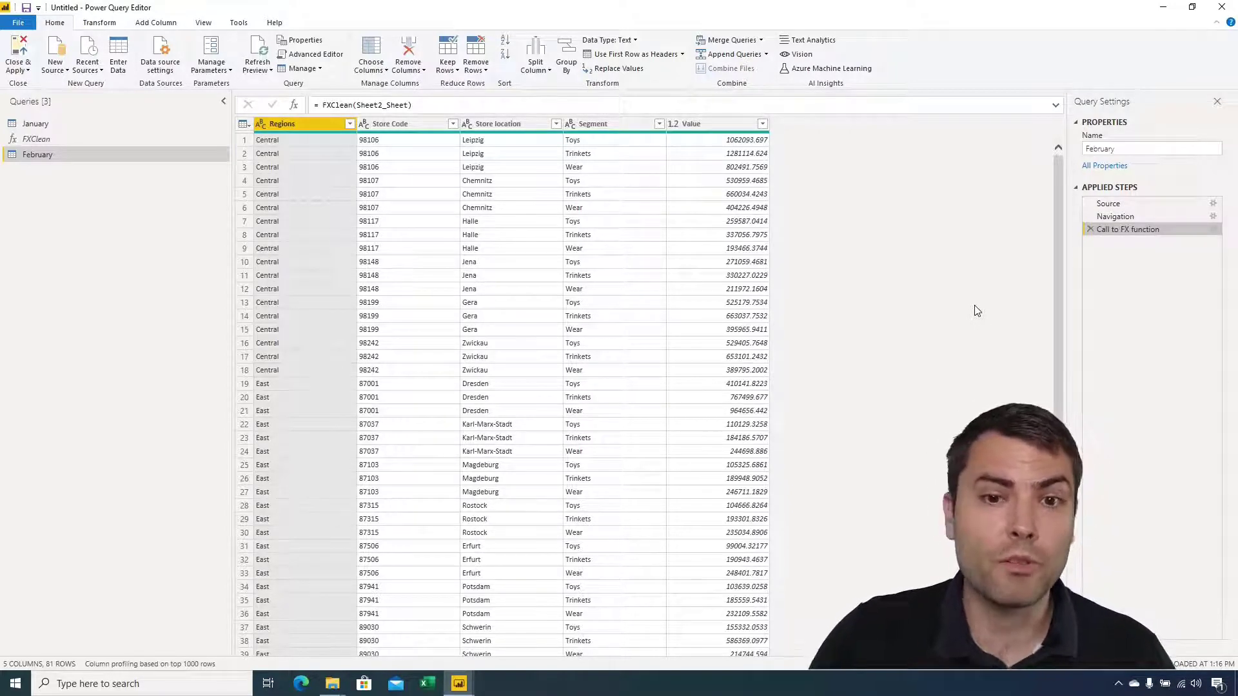
Step: Add a custom column MonthName with the value "February" to the February query
{"action": "left_click", "coordinate": [155, 23]}
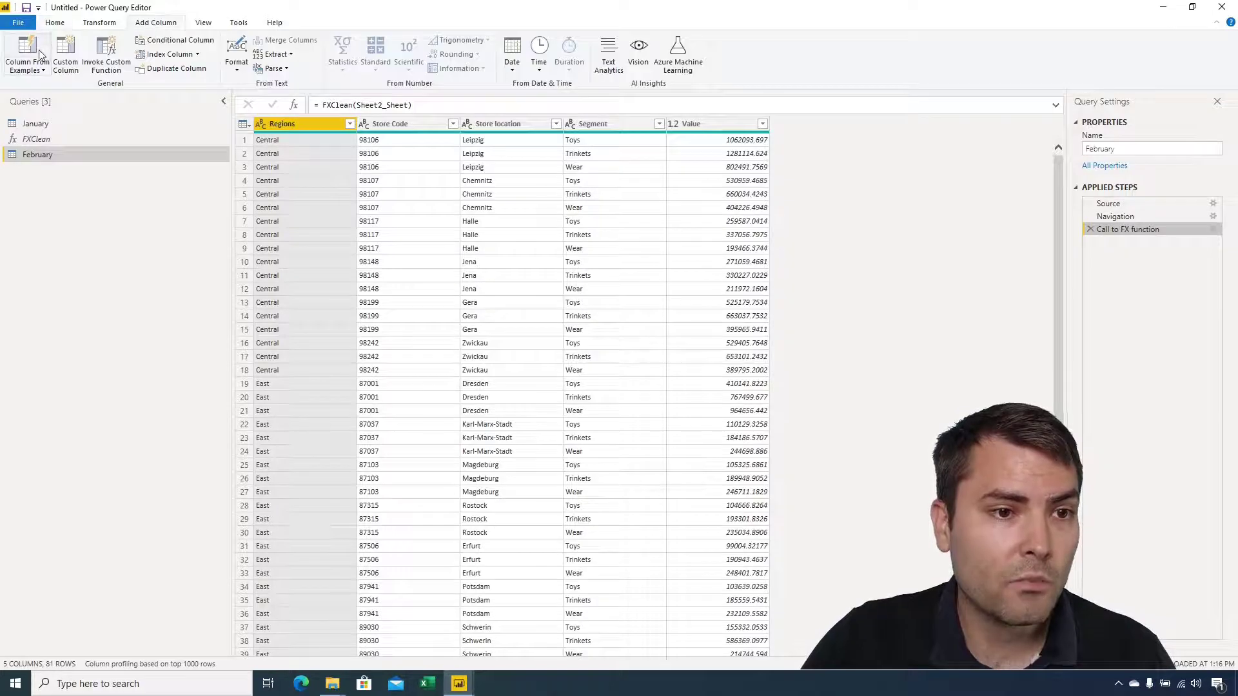
{"action": "left_click", "coordinate": [65, 55]}
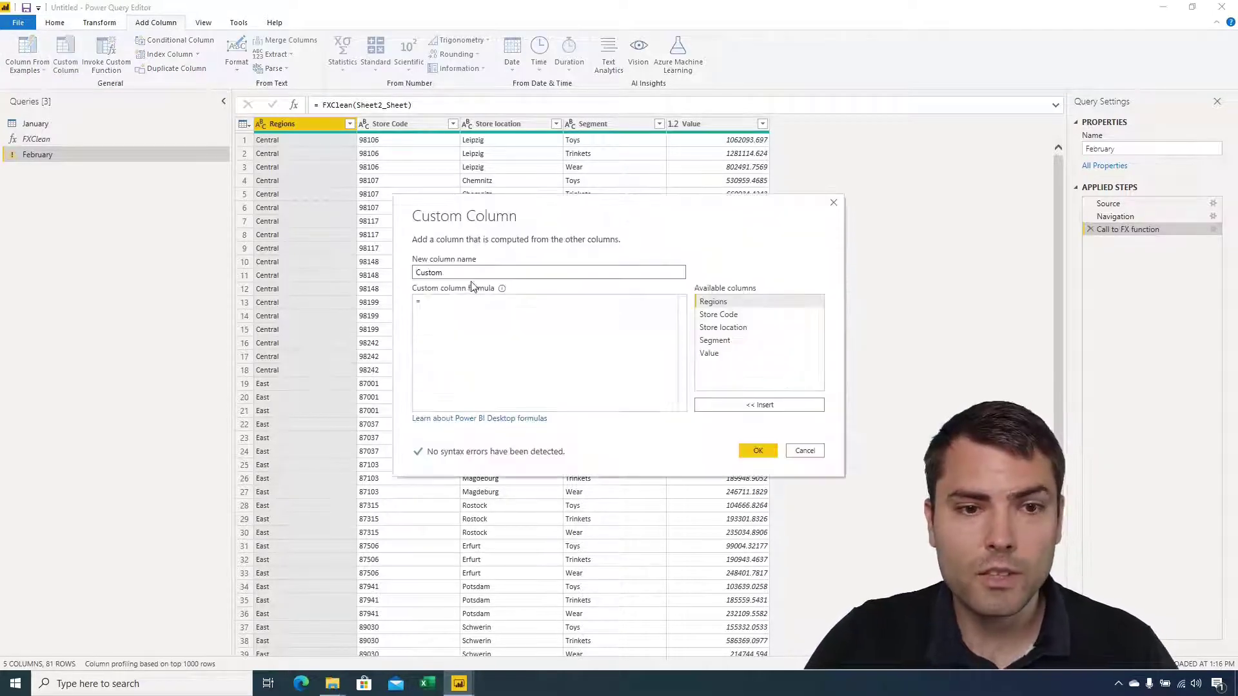
{"action": "type", "text": "MOn"}
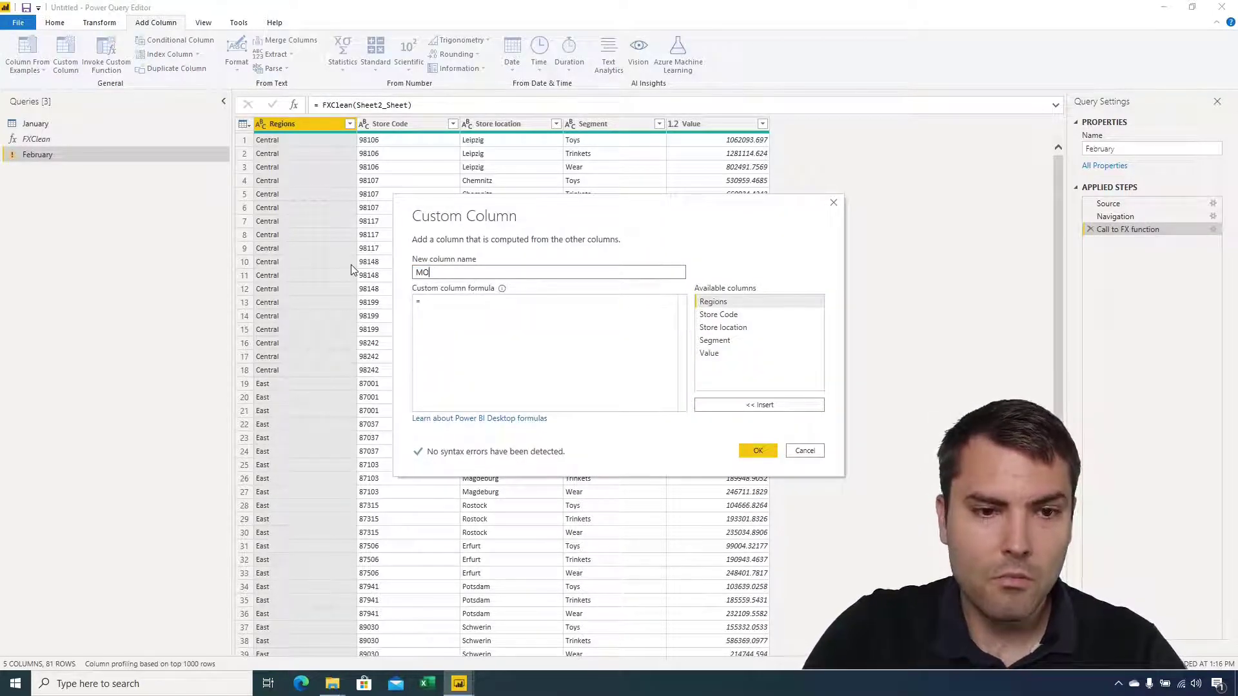
{"action": "key", "text": "BackSpace"}
{"action": "type", "text": "onthN"}
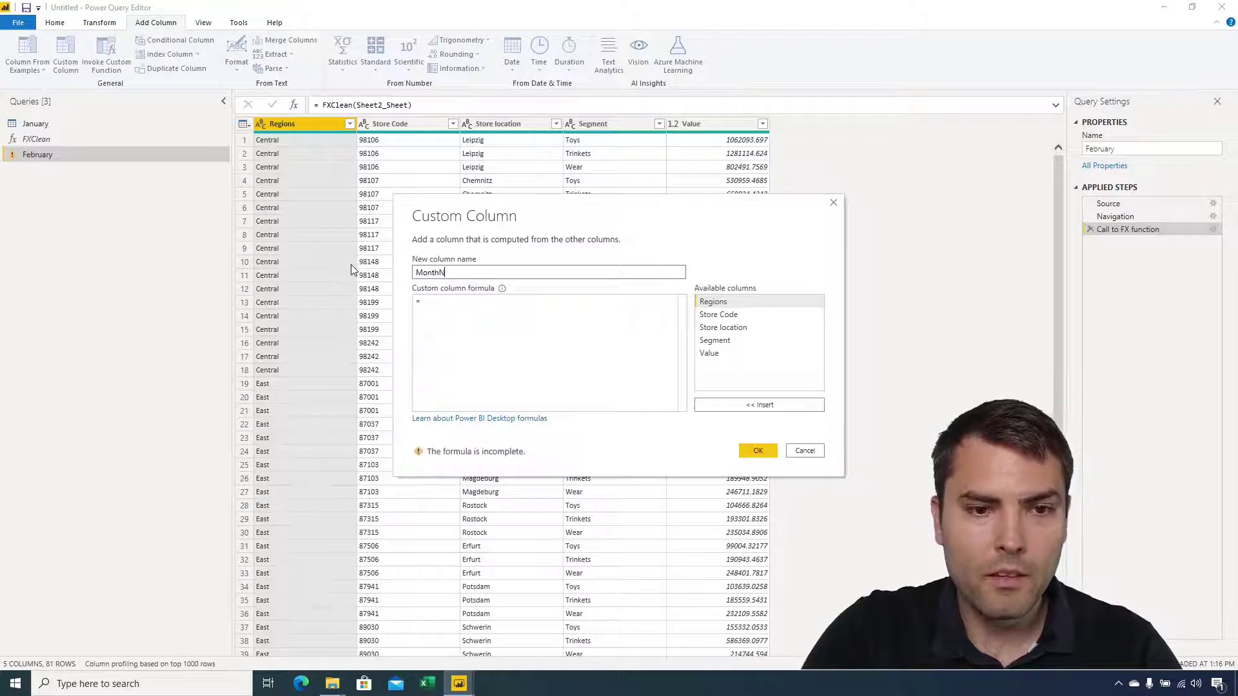
{"action": "type", "text": "ame"}
{"action": "left_click", "coordinate": [491, 297]}
{"action": "type", "text": "\""}
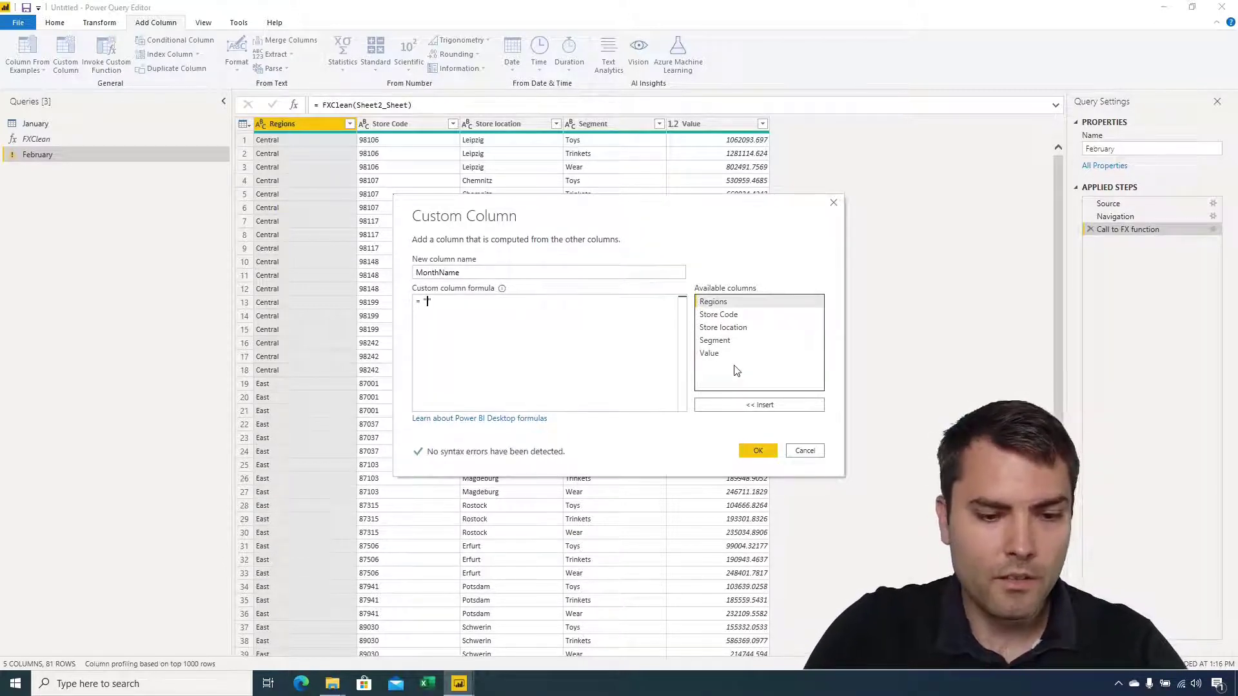
{"action": "type", "text": "February"}
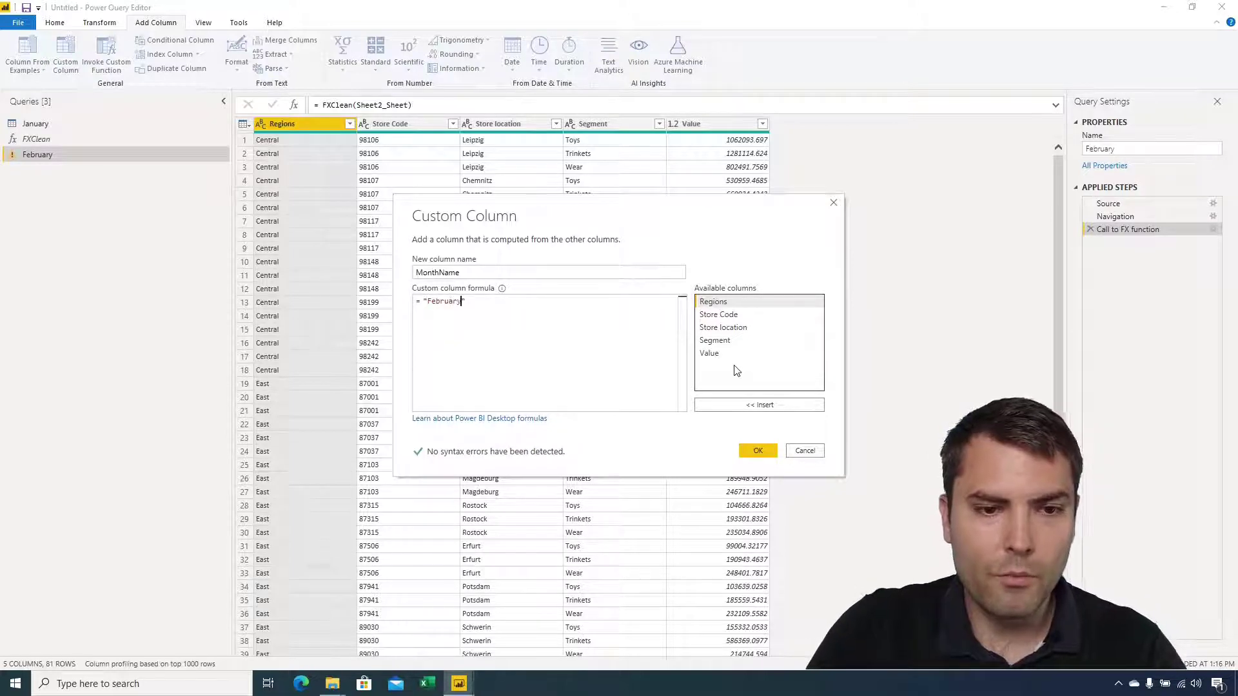
{"action": "left_click", "coordinate": [758, 450]}
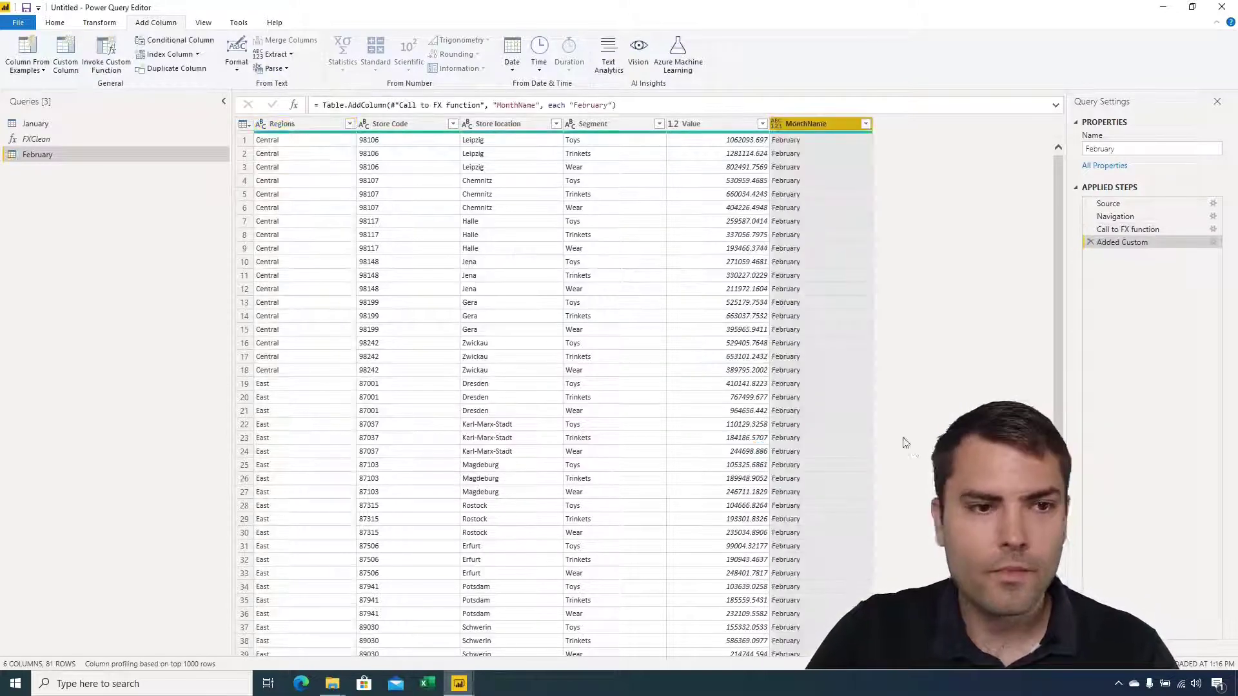
Step: Add a custom column Month with the value "January" to the January query
{"action": "left_click", "coordinate": [37, 124]}
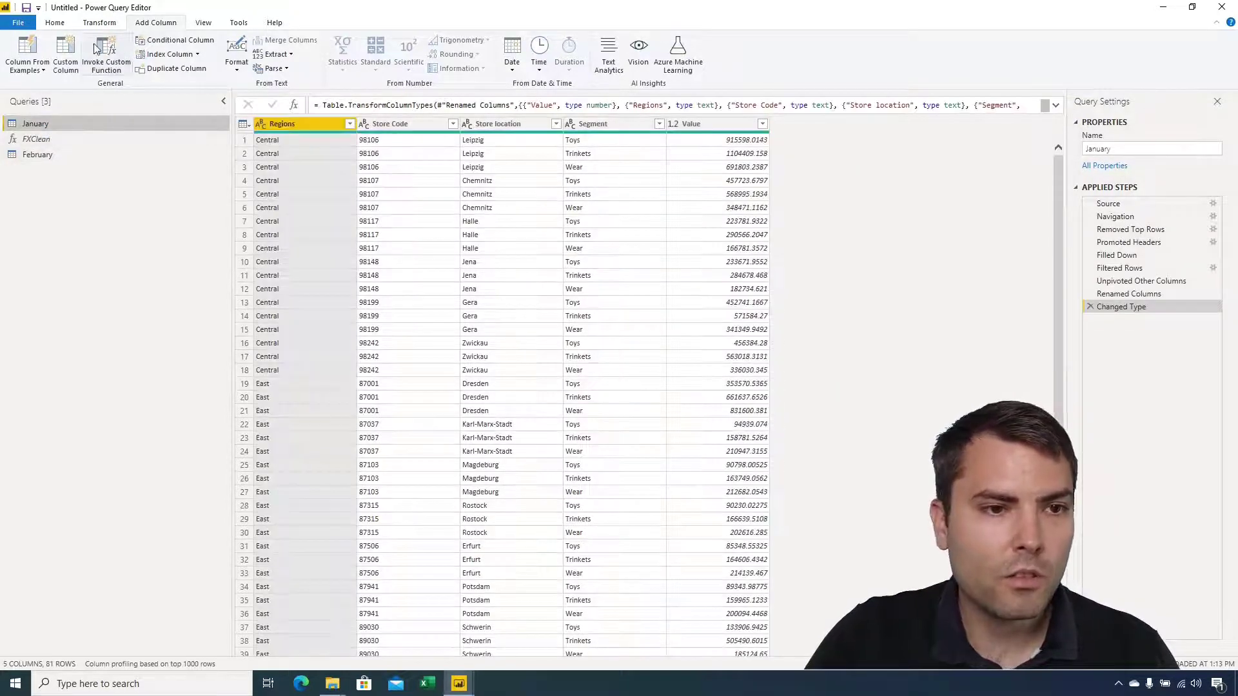
{"action": "left_click", "coordinate": [65, 58]}
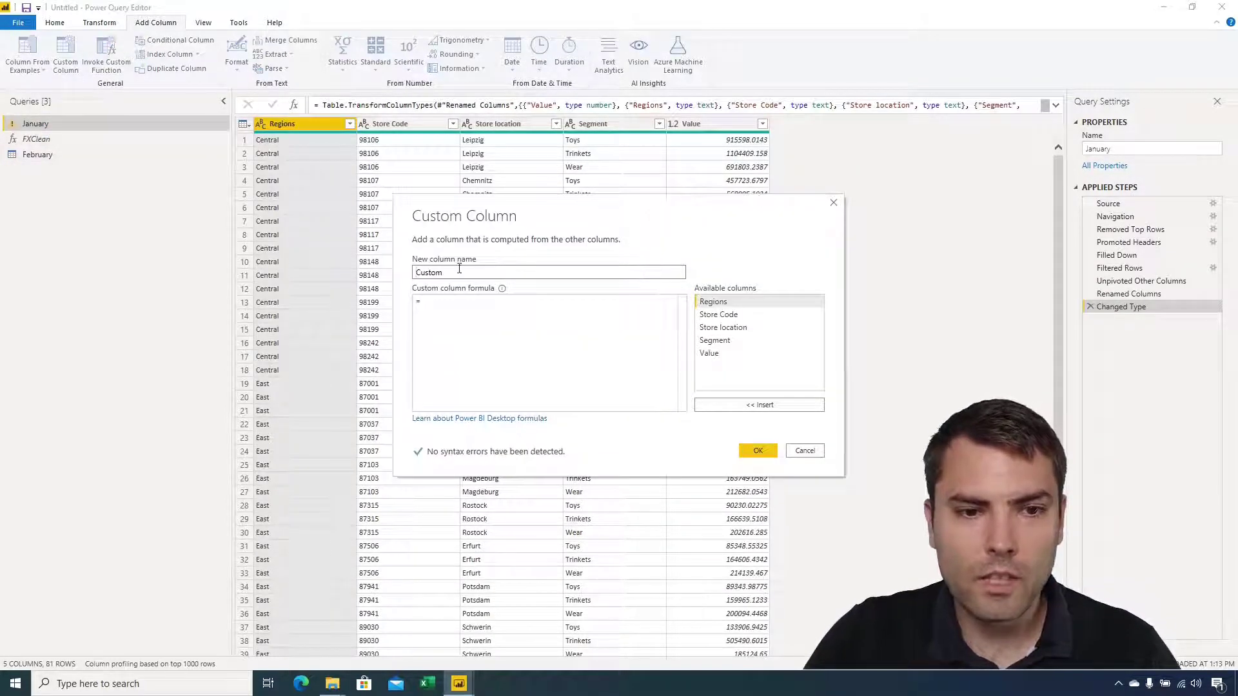
{"action": "key", "text": "shift+Left"}
{"action": "key", "text": "shift+Left"}
{"action": "key", "text": "shift+Left"}
{"action": "key", "text": "shift+Left"}
{"action": "key", "text": "shift+Left"}
{"action": "key", "text": "shift+Left"}
{"action": "type", "text": "Da"}
{"action": "key", "text": "BackSpace"}
{"action": "key", "text": "BackSpace"}
{"action": "type", "text": "Months"}
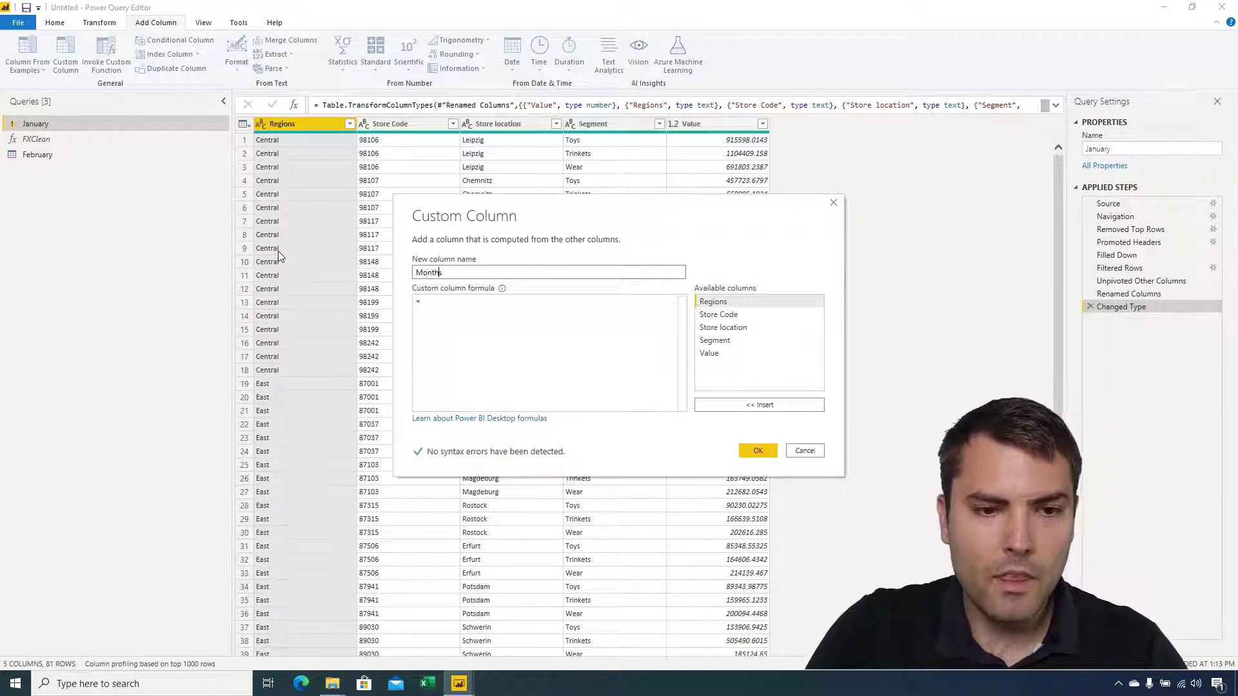
{"action": "key", "text": "BackSpace"}
{"action": "key", "text": "Tab"}
{"action": "type", "text": "\"January"}
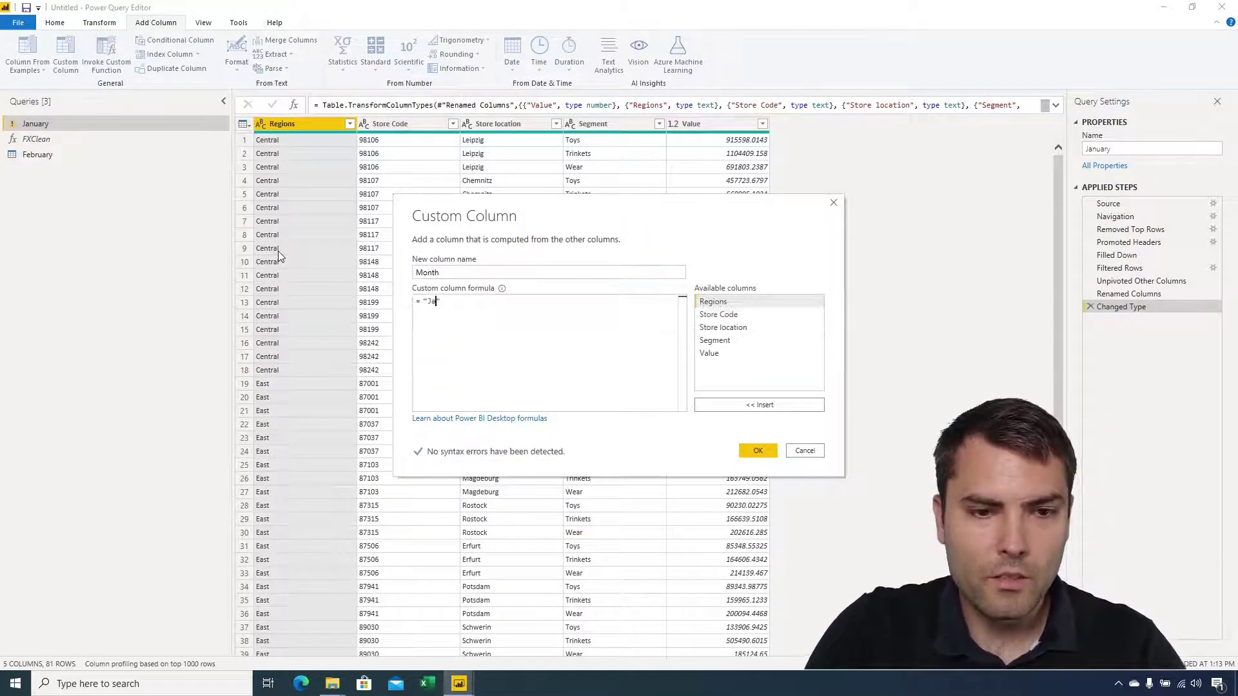
{"action": "left_click", "coordinate": [758, 450]}
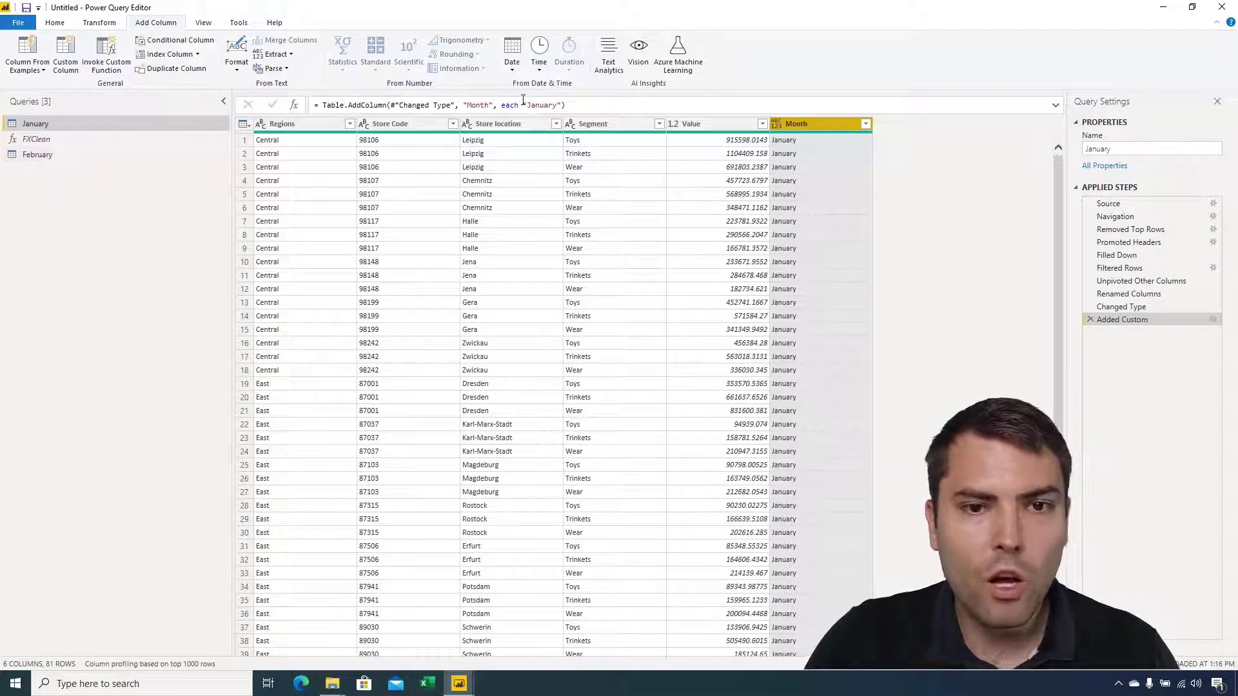
Step: Append February to January as a new query
{"action": "left_click", "coordinate": [55, 23]}
{"action": "left_click", "coordinate": [765, 55]}
{"action": "left_click", "coordinate": [755, 84]}
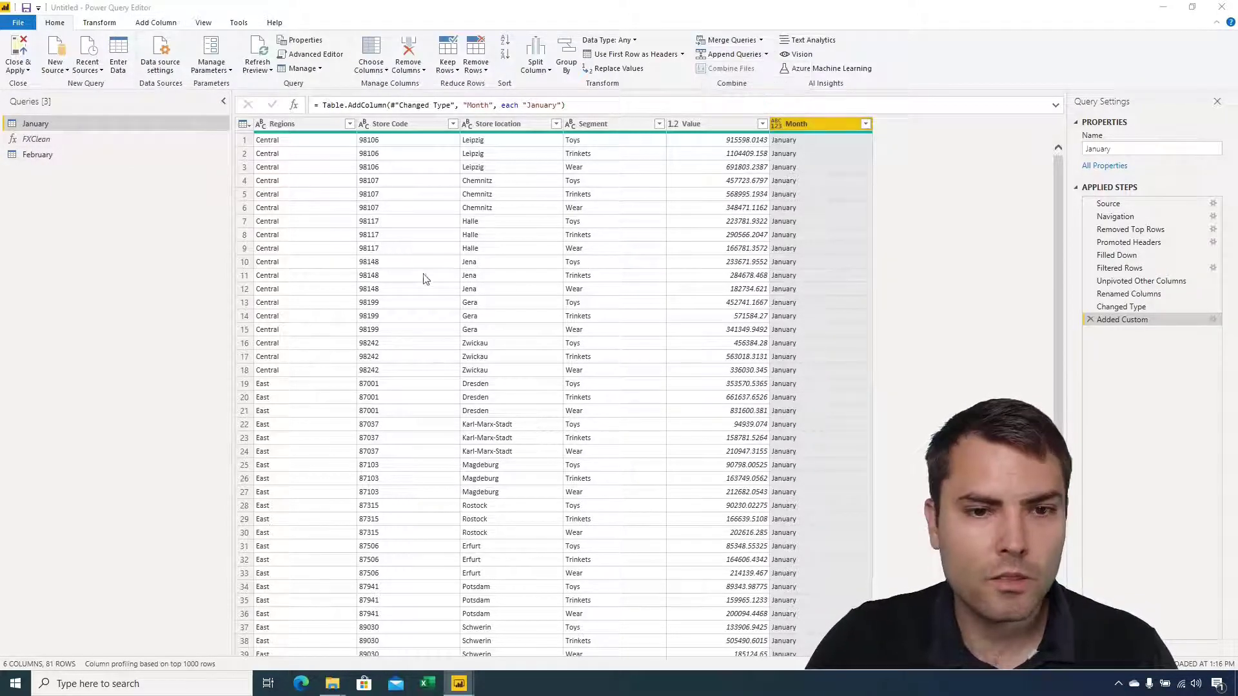
{"action": "left_click", "coordinate": [450, 374]}
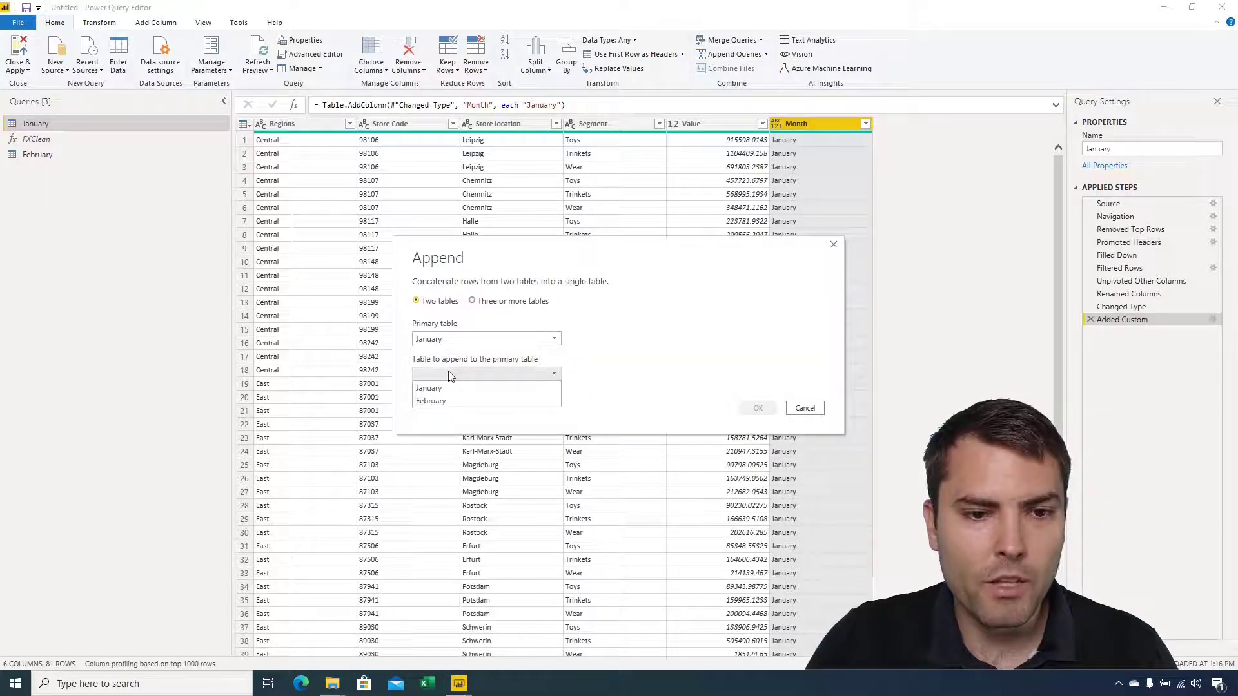
{"action": "left_click", "coordinate": [435, 401]}
{"action": "left_click", "coordinate": [758, 408]}
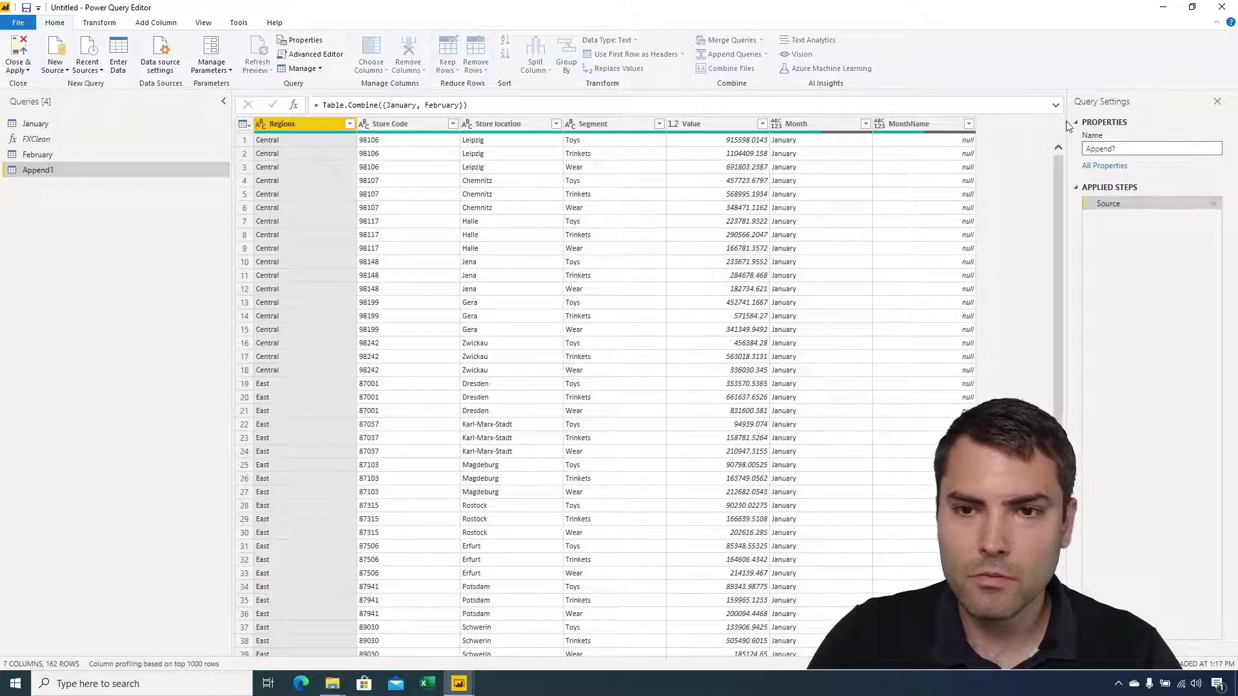
Step: Rename the appended query to SalesTable
{"action": "double_click", "coordinate": [1115, 147]}
{"action": "type", "text": "Sale"}
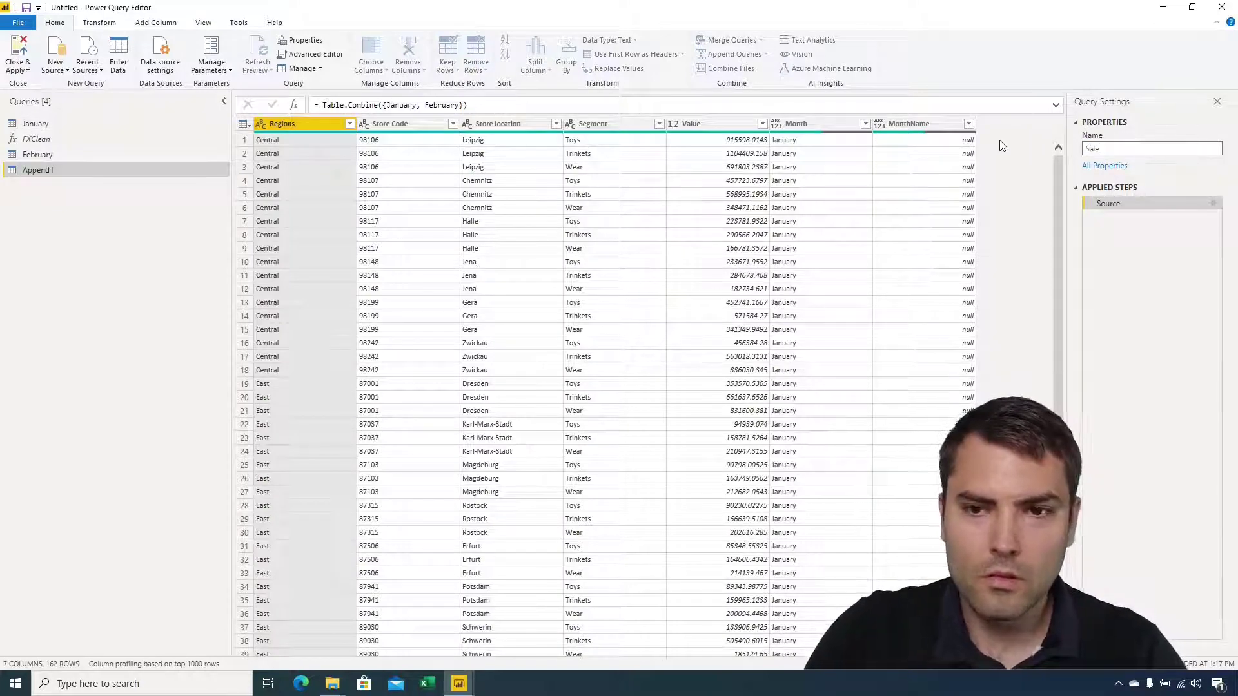
{"action": "type", "text": "sTable"}
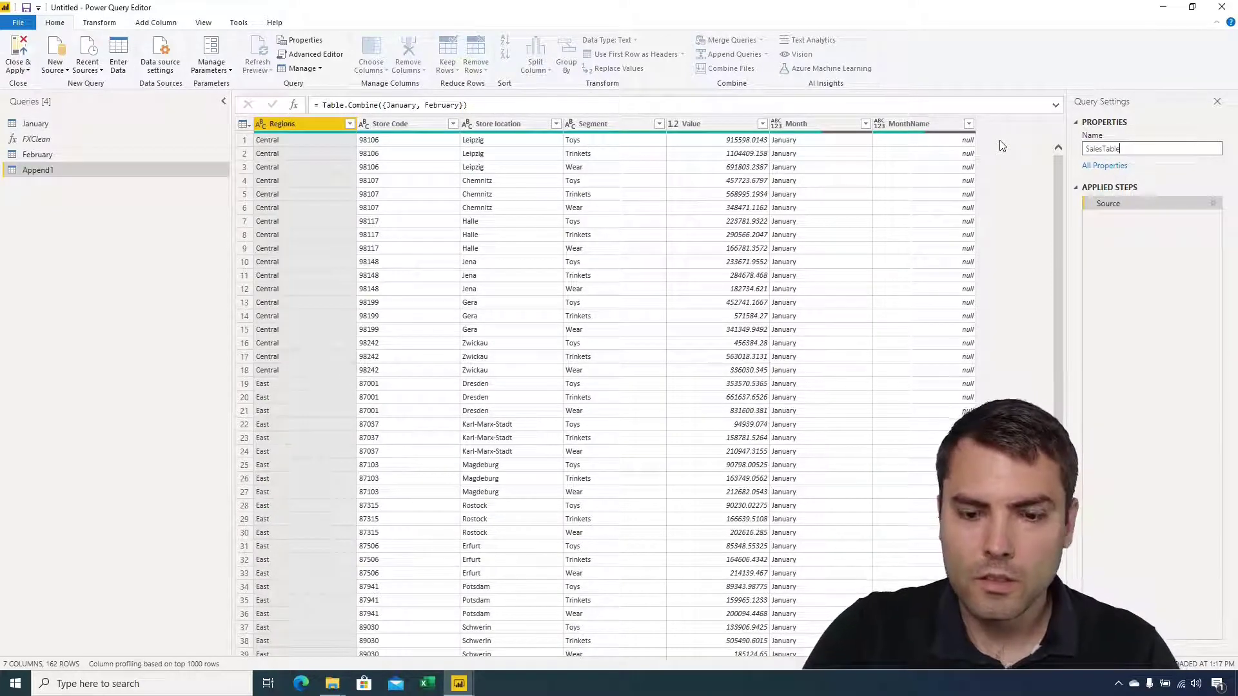
{"action": "key", "text": "Return"}
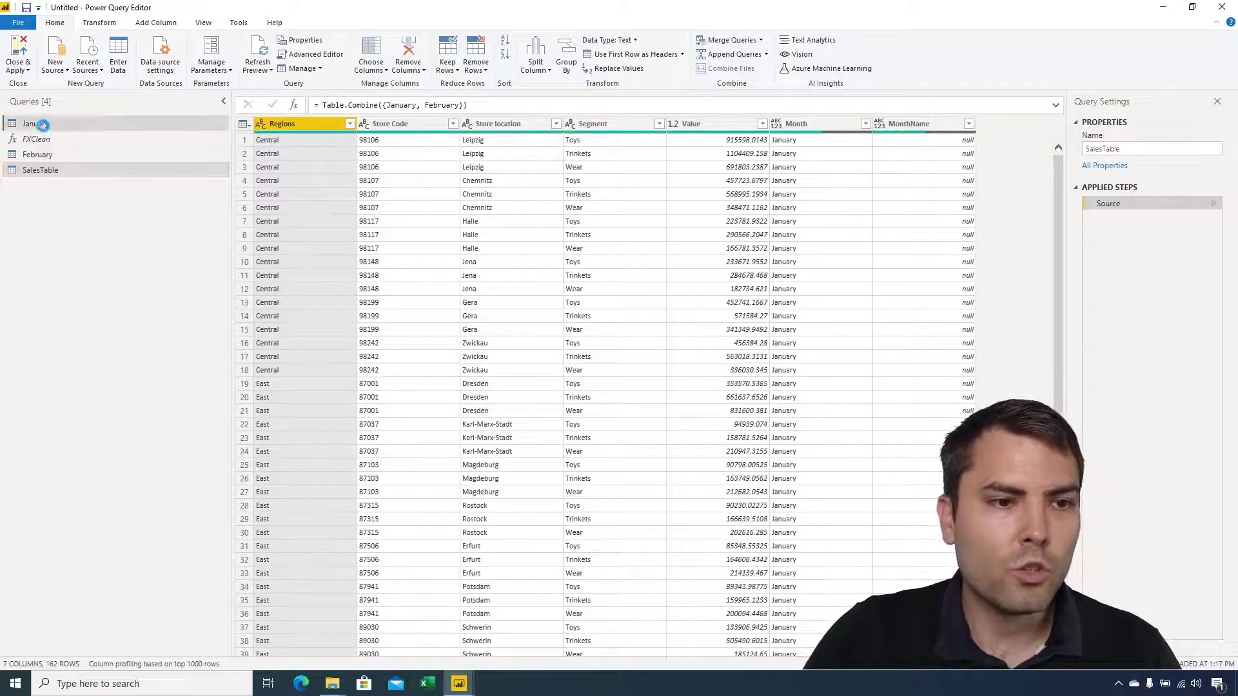
Step: Turn off Enable load for the January and February queries
{"action": "left_click", "coordinate": [43, 125]}
{"action": "right_click", "coordinate": [53, 131]}
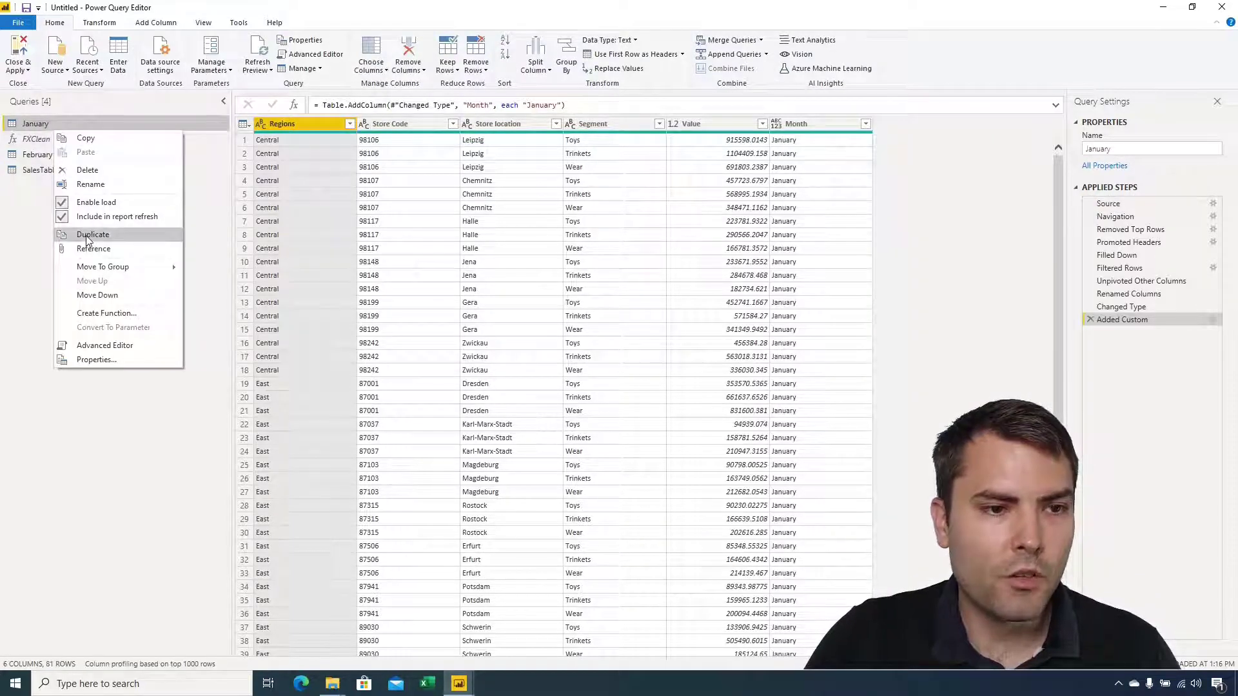
{"action": "key", "text": "Escape"}
{"action": "left_click", "coordinate": [57, 160]}
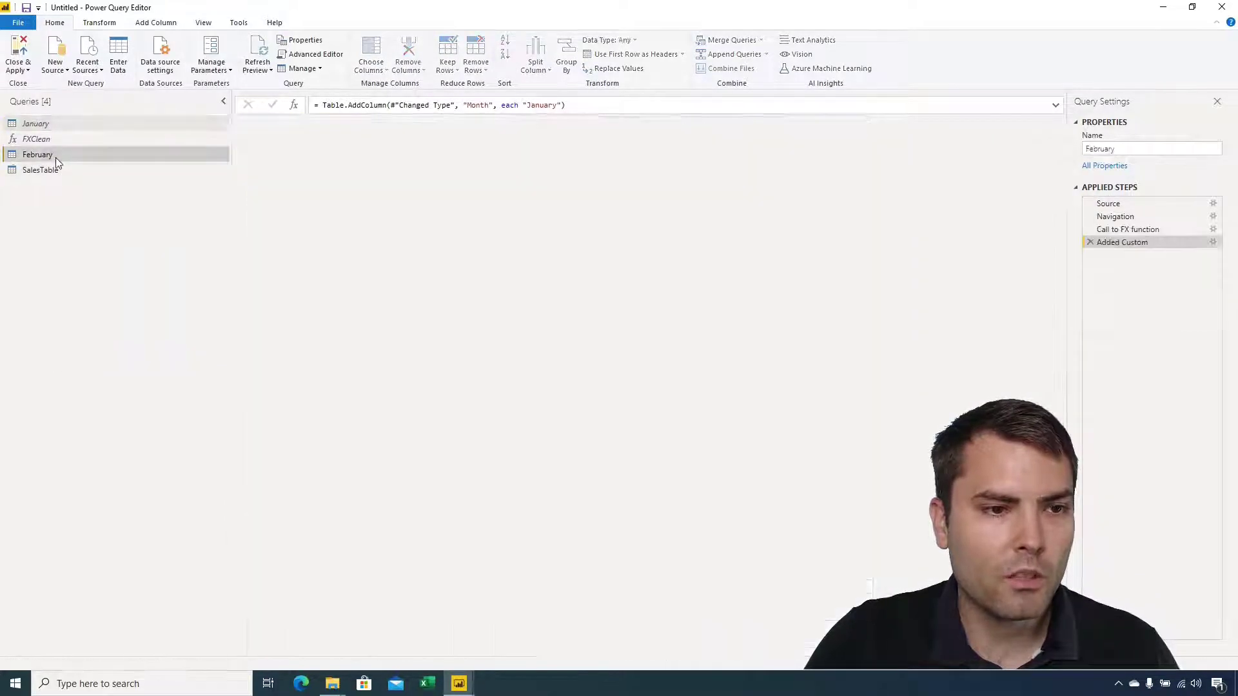
{"action": "right_click", "coordinate": [84, 156]}
{"action": "left_click", "coordinate": [123, 232]}
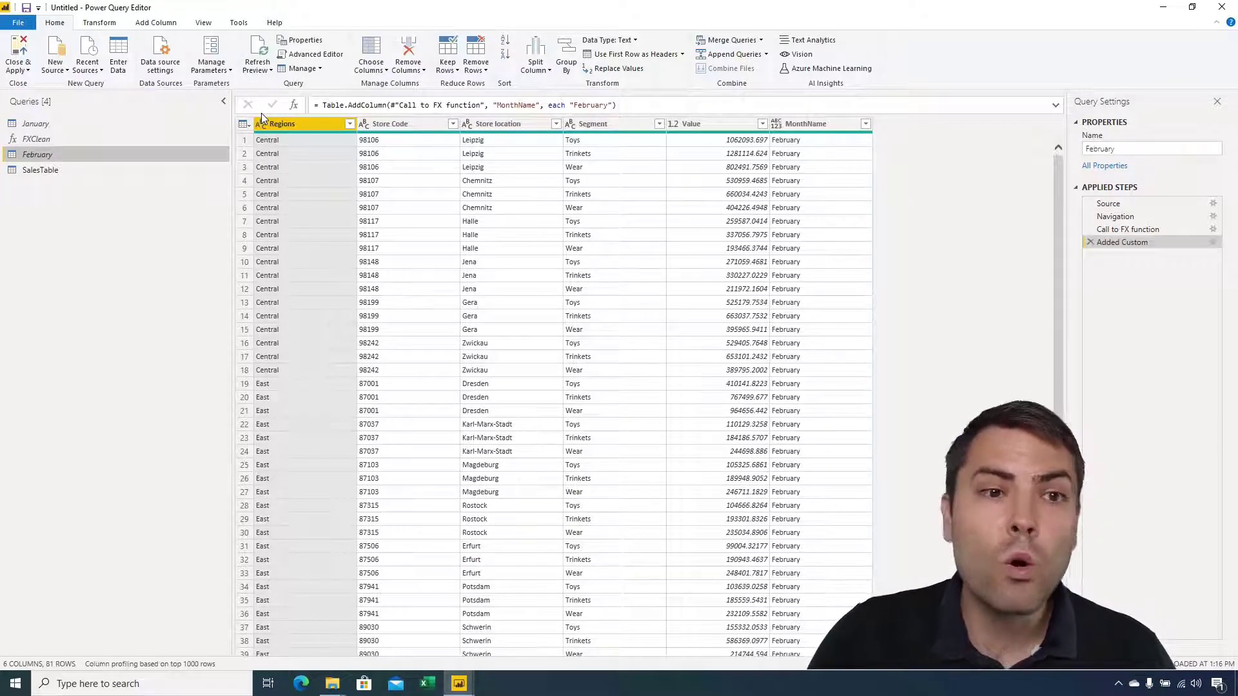
{"action": "left_click", "coordinate": [160, 25]}
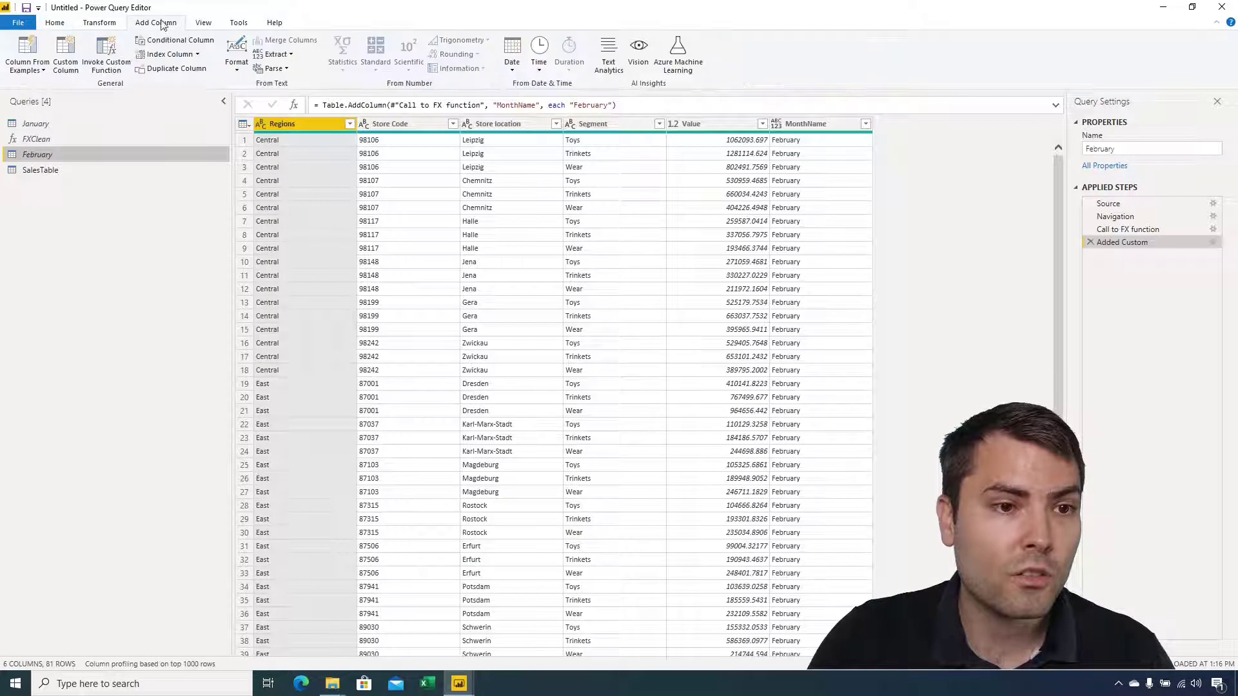